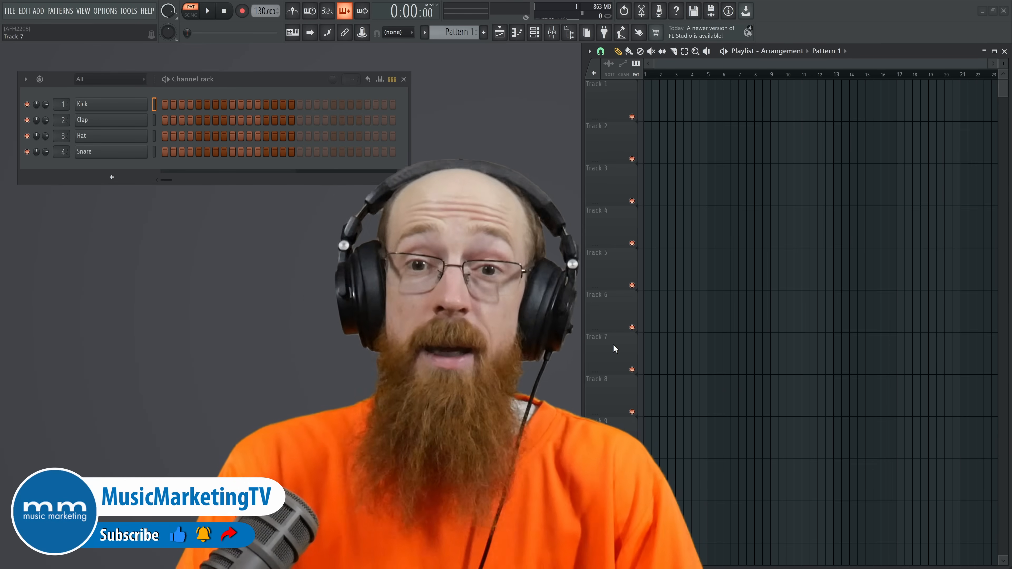
Step: Delete the Kick, Clap, Hat and Snare channels from the channel rack
{"action": "left_click", "coordinate": [154, 151], "text": "shift"}
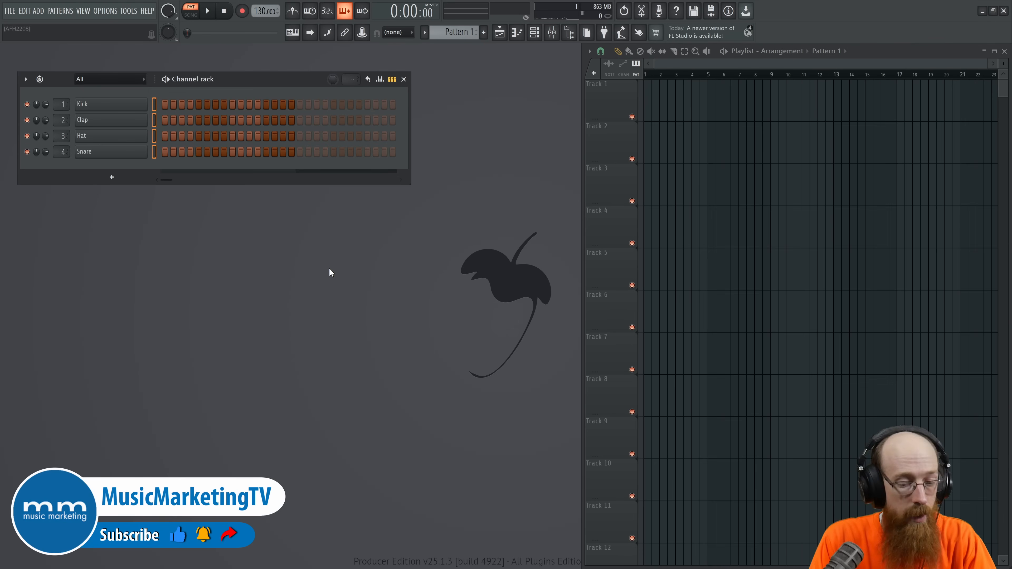
{"action": "key", "text": "alt+Delete"}
{"action": "key", "text": "Return"}
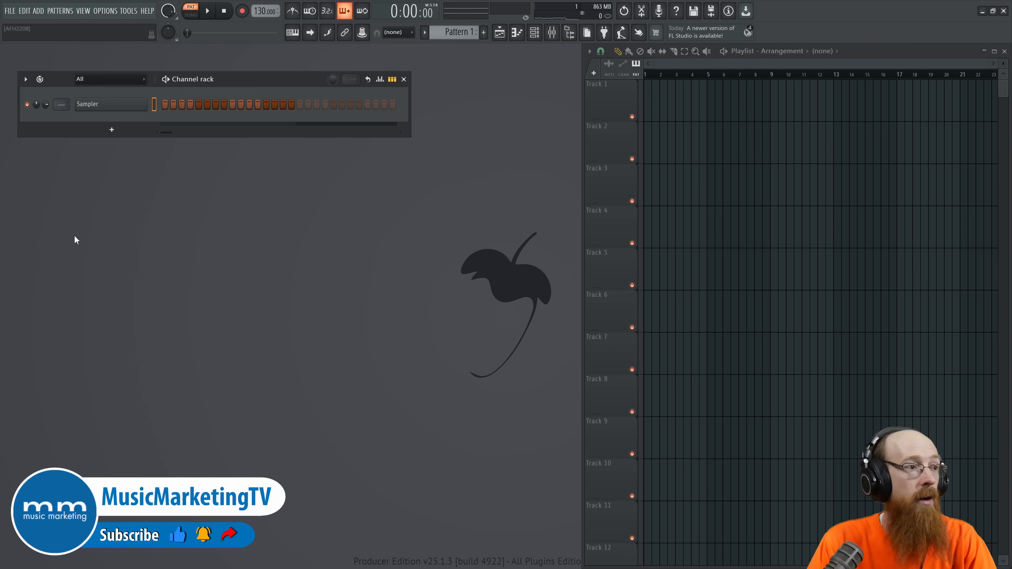
Step: Add a Twin 3 synth channel to the channel rack and set the project tempo to 88 BPM
{"action": "left_click", "coordinate": [117, 131]}
{"action": "type", "text": "twin"}
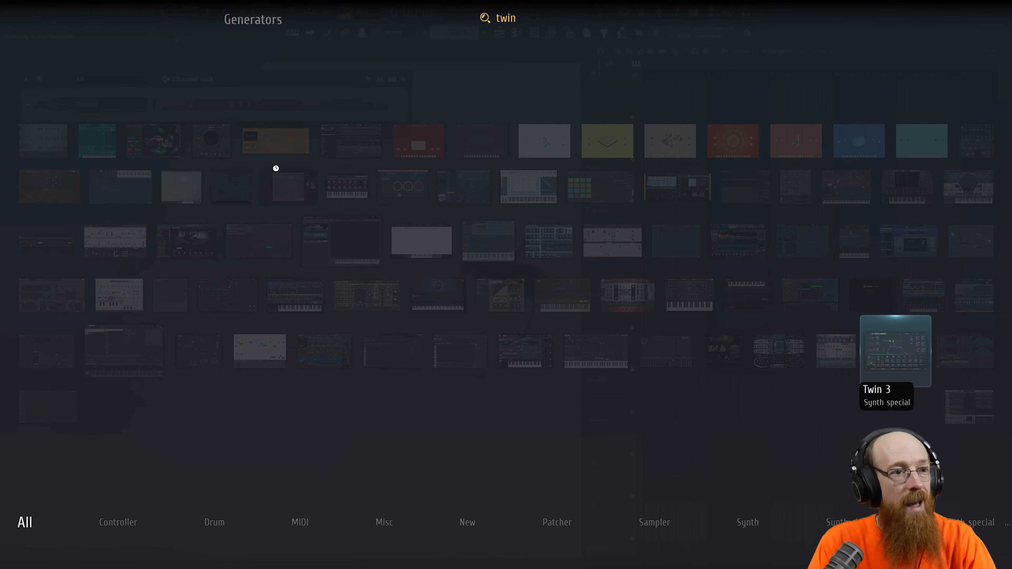
{"action": "key", "text": "Return"}
{"action": "left_click_drag", "start_coordinate": [360, 89], "coordinate": [617, 61]}
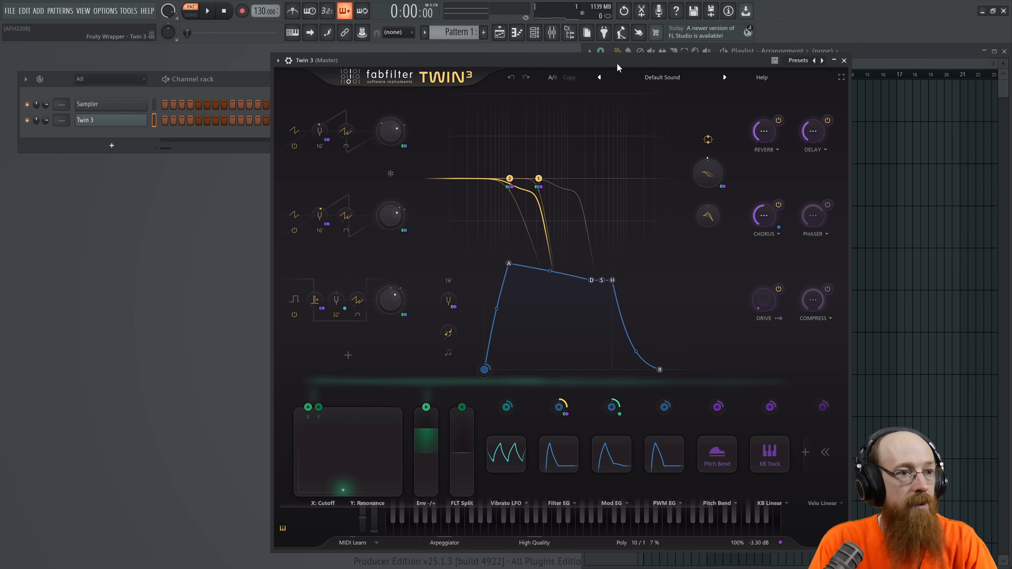
{"action": "double_click", "coordinate": [260, 11]}
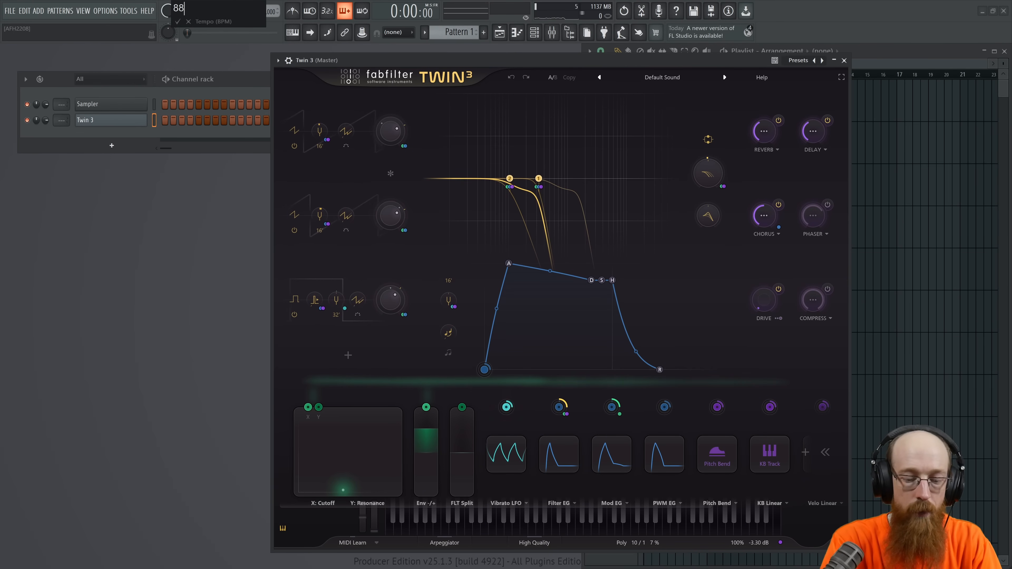
{"action": "key", "text": "Return"}
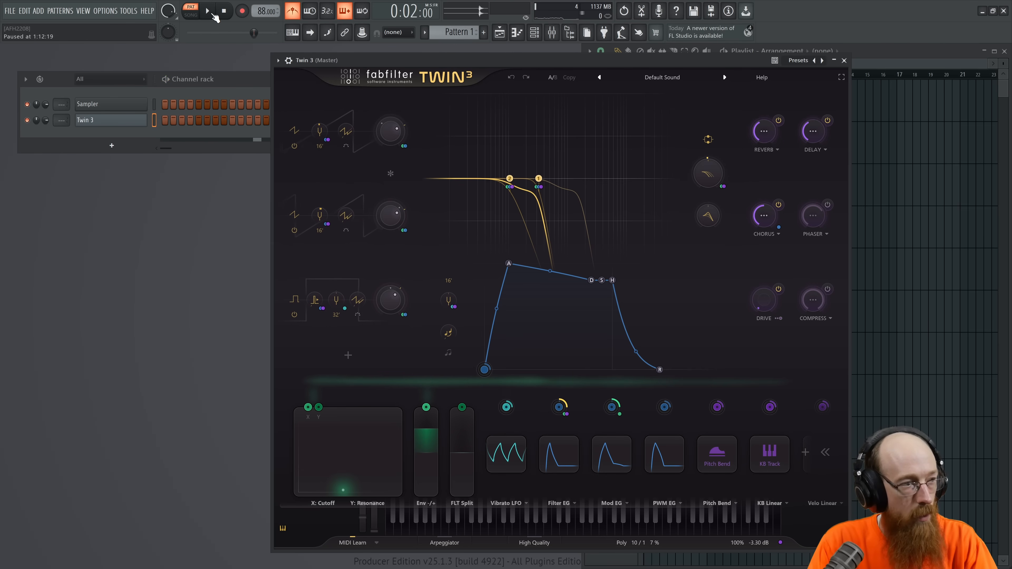
{"action": "right_click", "coordinate": [125, 124]}
{"action": "left_click", "coordinate": [194, 119]}
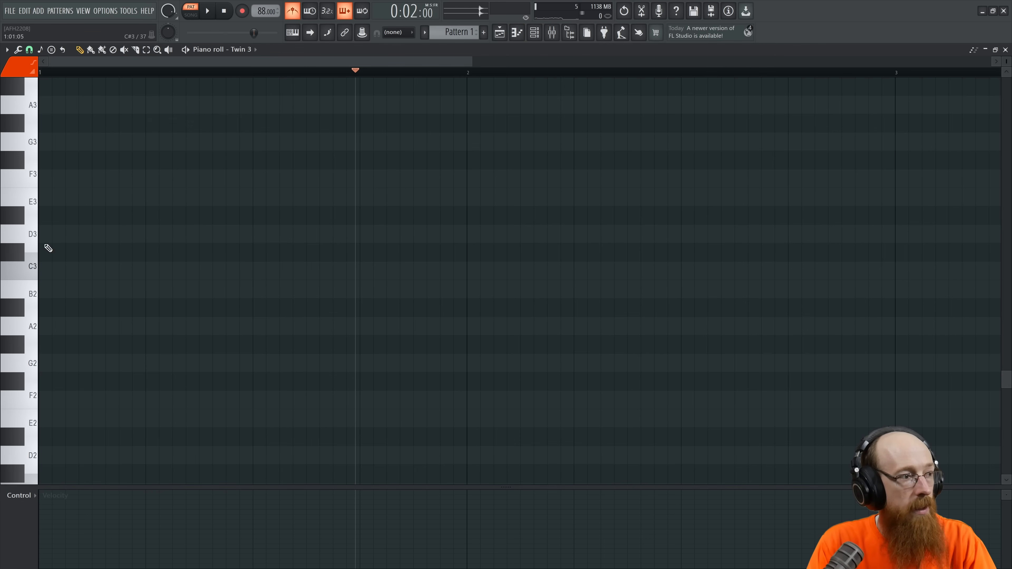
{"action": "scroll", "coordinate": [76, 260], "scroll_direction": "up", "scroll_amount": 5}
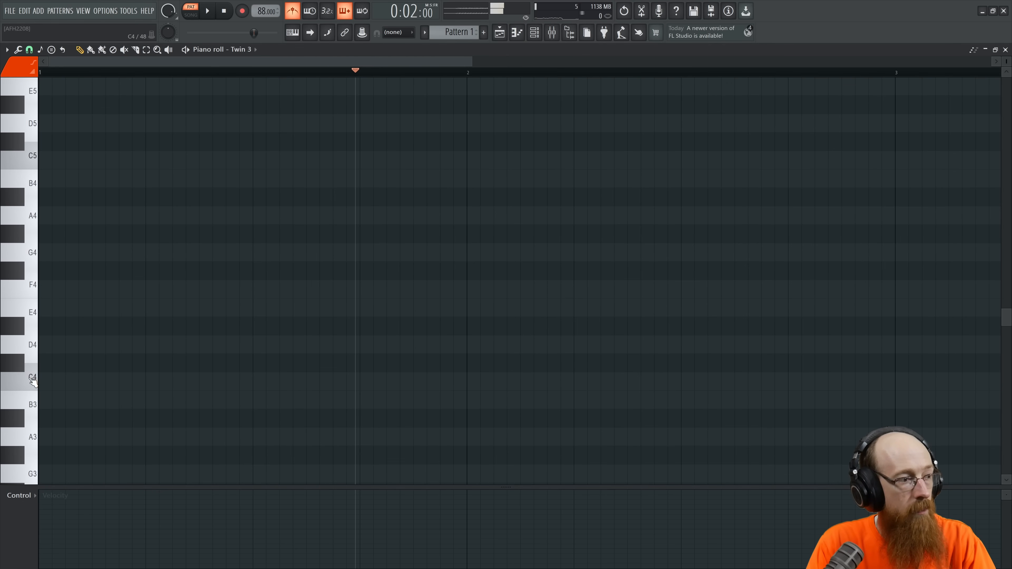
{"action": "scroll", "coordinate": [84, 353], "scroll_direction": "down", "scroll_amount": 1}
{"action": "left_click", "coordinate": [1006, 49]}
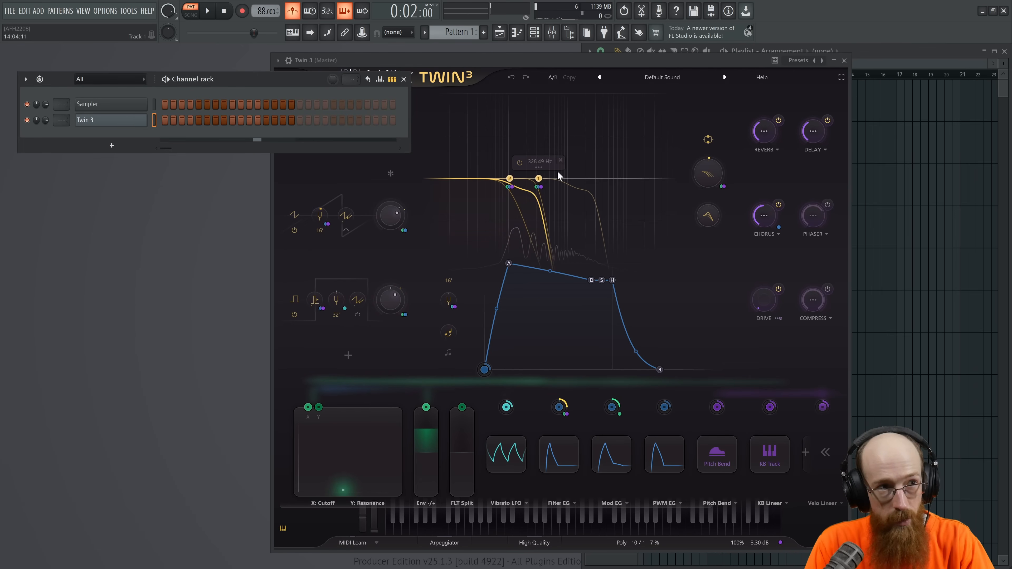
Step: Load the Clean preset in Twin 3 and close the synth's window
{"action": "left_click", "coordinate": [673, 77]}
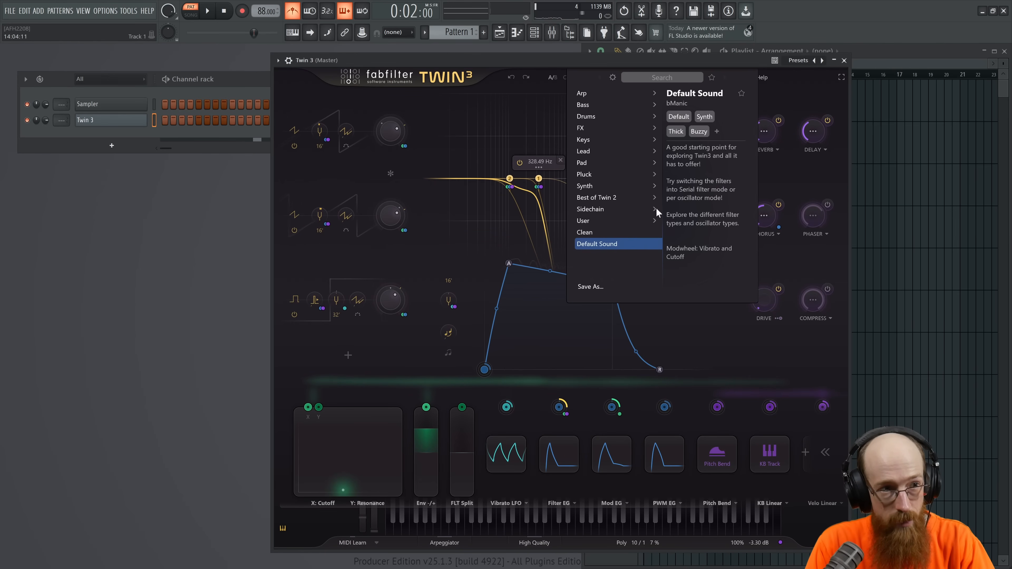
{"action": "left_click", "coordinate": [609, 231]}
{"action": "left_click", "coordinate": [844, 61]}
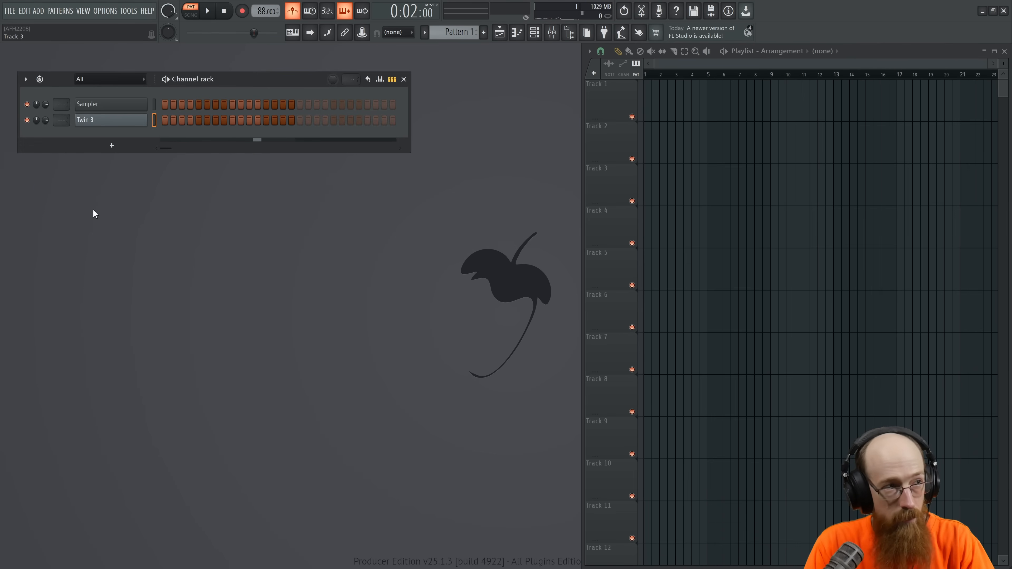
Step: In Twin 3's piano roll, write a bar-1 riff of a C4 note followed by five short syncopated C3 notes, and play it
{"action": "right_click", "coordinate": [122, 122]}
{"action": "left_click", "coordinate": [168, 121]}
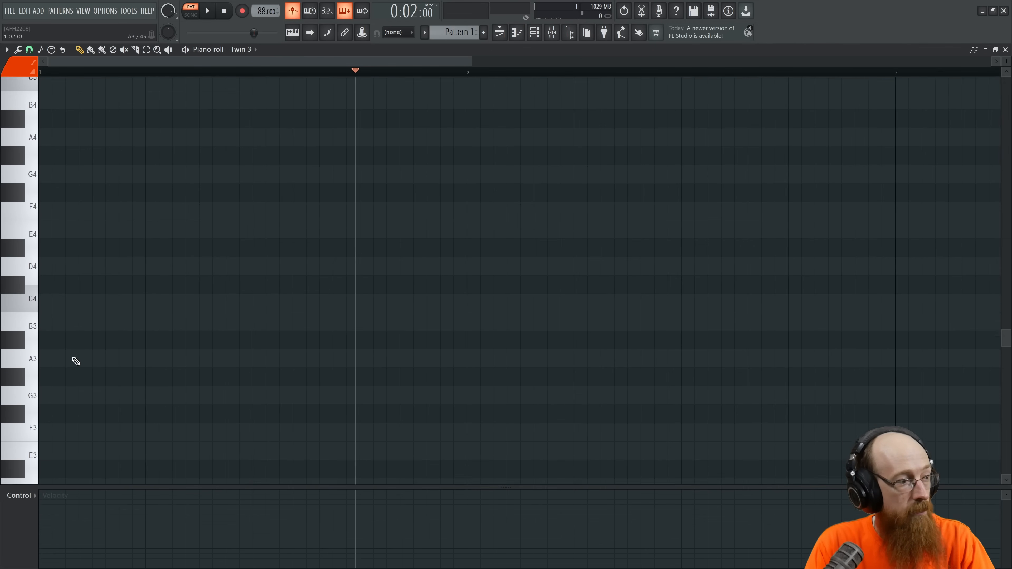
{"action": "left_click", "coordinate": [71, 222]}
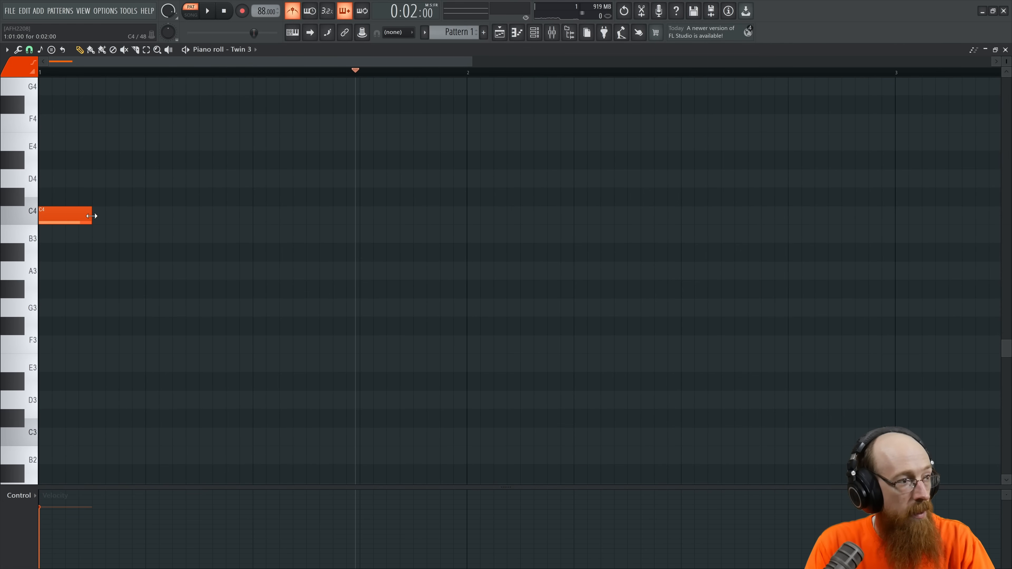
{"action": "left_click_drag", "start_coordinate": [112, 439], "coordinate": [122, 443]}
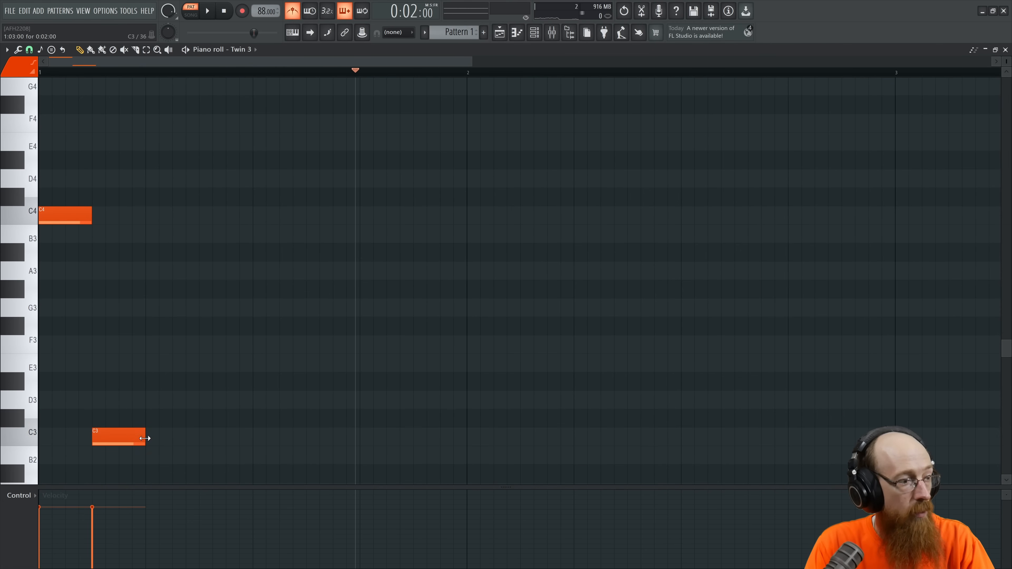
{"action": "left_click", "coordinate": [211, 438]}
{"action": "left_click", "coordinate": [260, 438]}
{"action": "left_click", "coordinate": [345, 439]}
{"action": "left_click", "coordinate": [432, 443]}
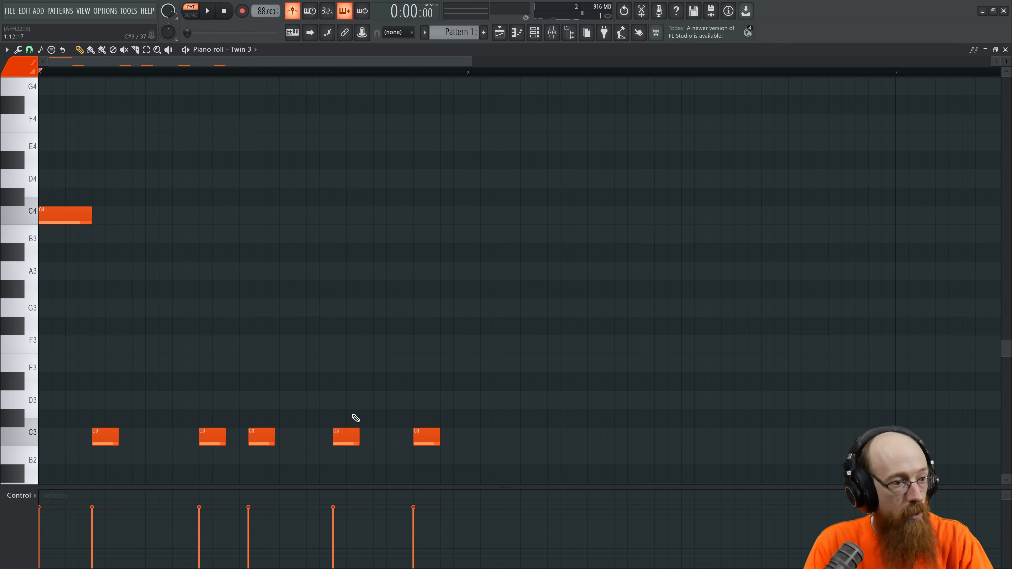
{"action": "key", "text": "space"}
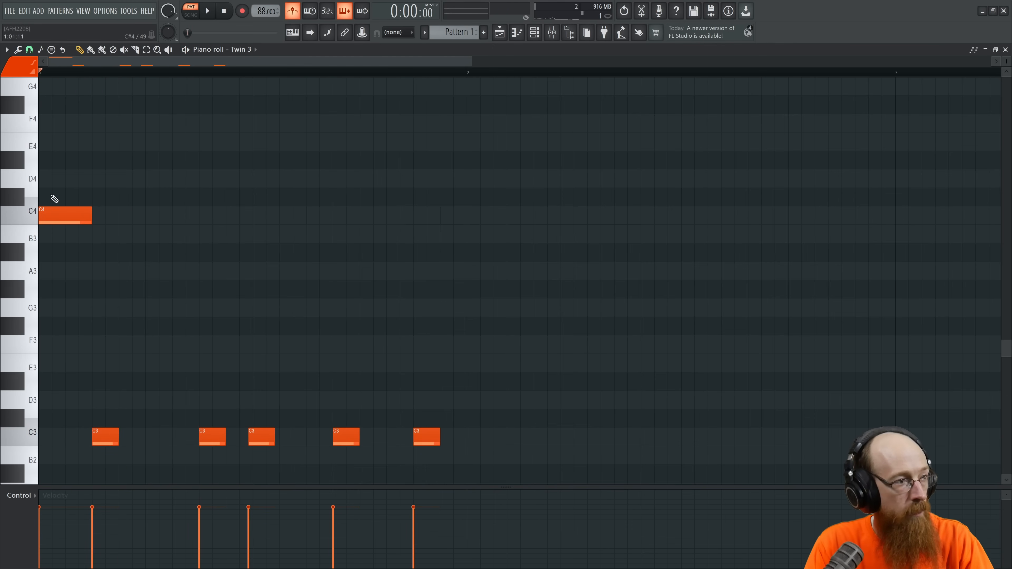
{"action": "key", "text": "space"}
Step: Duplicate the bar-1 riff into bar 2 and raise the copy's last three notes to D#3
{"action": "scroll", "coordinate": [49, 197], "scroll_direction": "down", "scroll_amount": 3}
{"action": "key", "text": "ctrl+a"}
{"action": "key", "text": "ctrl+b"}
{"action": "left_click_drag", "start_coordinate": [675, 339], "coordinate": [962, 376]}
{"action": "left_click_drag", "start_coordinate": [682, 356], "coordinate": [678, 285]}
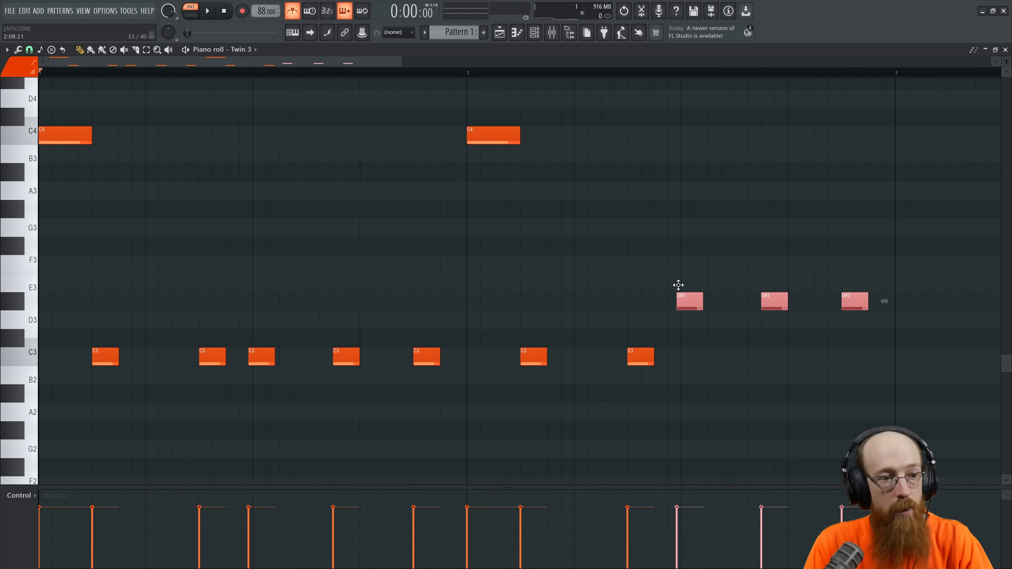
{"action": "left_click_drag", "start_coordinate": [755, 284], "coordinate": [869, 319]}
{"action": "left_click", "coordinate": [830, 267], "text": "ctrl"}
{"action": "left_click_drag", "start_coordinate": [817, 258], "coordinate": [730, 300]}
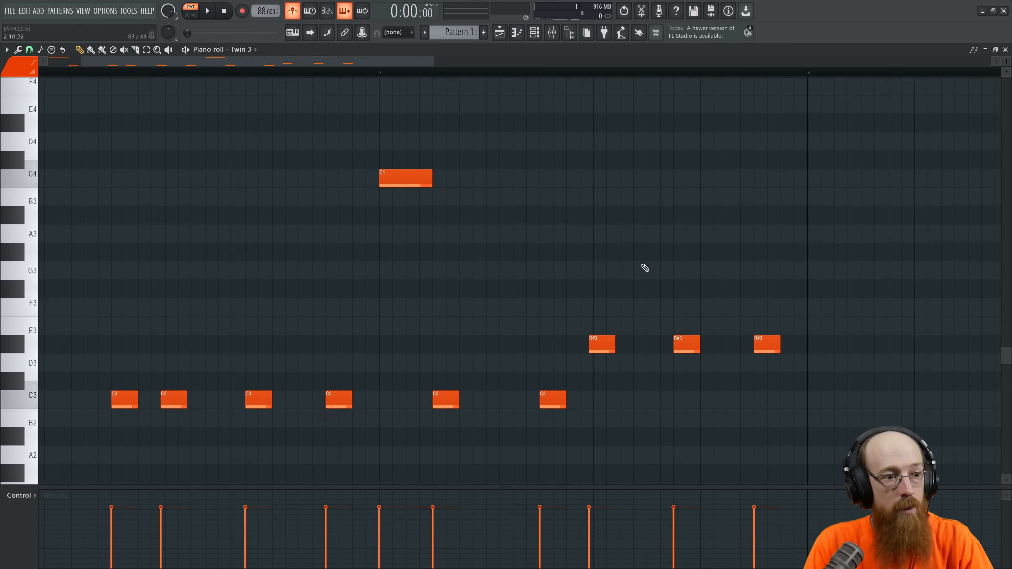
Step: Copy the bar-2 notes into bar 3 transposed to start on D#4, and into bar 4 transposed to start on D4
{"action": "scroll", "coordinate": [652, 270], "scroll_direction": "down", "scroll_amount": 2}
{"action": "left_click_drag", "start_coordinate": [356, 150], "coordinate": [633, 465]}
{"action": "left_click_drag", "start_coordinate": [379, 181], "coordinate": [697, 134]}
{"action": "left_click_drag", "start_coordinate": [784, 188], "coordinate": [505, 192]}
{"action": "left_click_drag", "start_coordinate": [414, 125], "coordinate": [729, 150]}
{"action": "scroll", "coordinate": [703, 236], "scroll_direction": "down", "scroll_amount": 1}
{"action": "scroll", "coordinate": [705, 237], "scroll_direction": "down", "scroll_amount": 2}
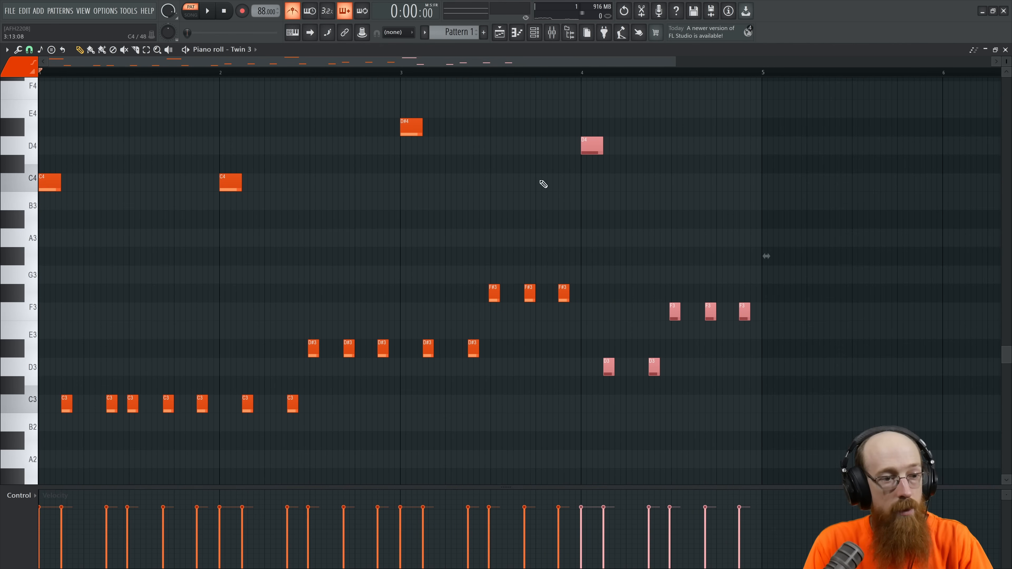
{"action": "left_click", "coordinate": [746, 344]}
Step: Lower the last three notes of bar 3 to D#3
{"action": "left_click_drag", "start_coordinate": [484, 300], "coordinate": [583, 289]}
{"action": "key", "text": "Down"}
{"action": "key", "text": "Down"}
{"action": "key", "text": "Down"}
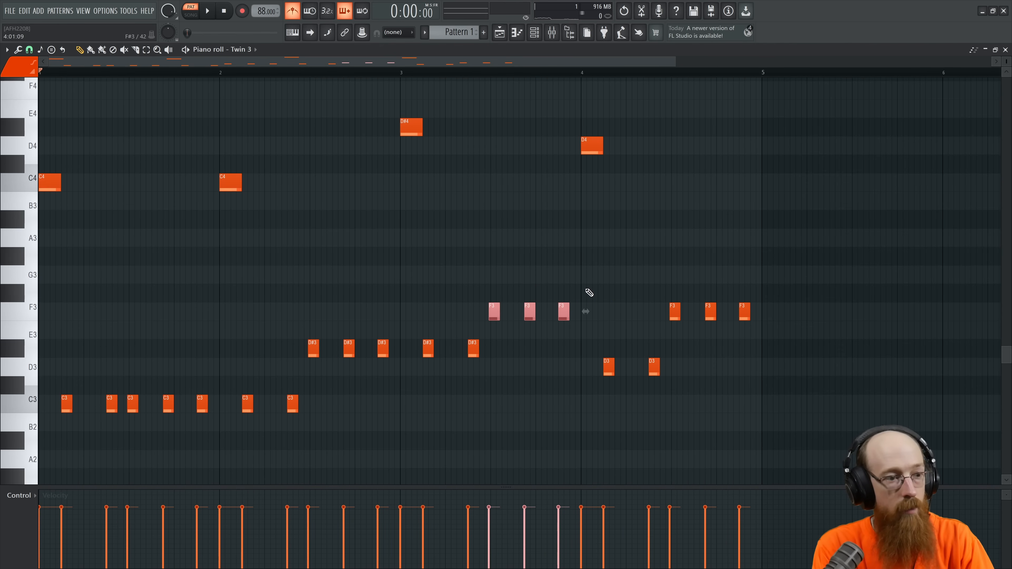
Step: Keep bar 4's first two low notes on D3 and lower its last three notes to C#3
{"action": "left_click_drag", "start_coordinate": [580, 367], "coordinate": [741, 380]}
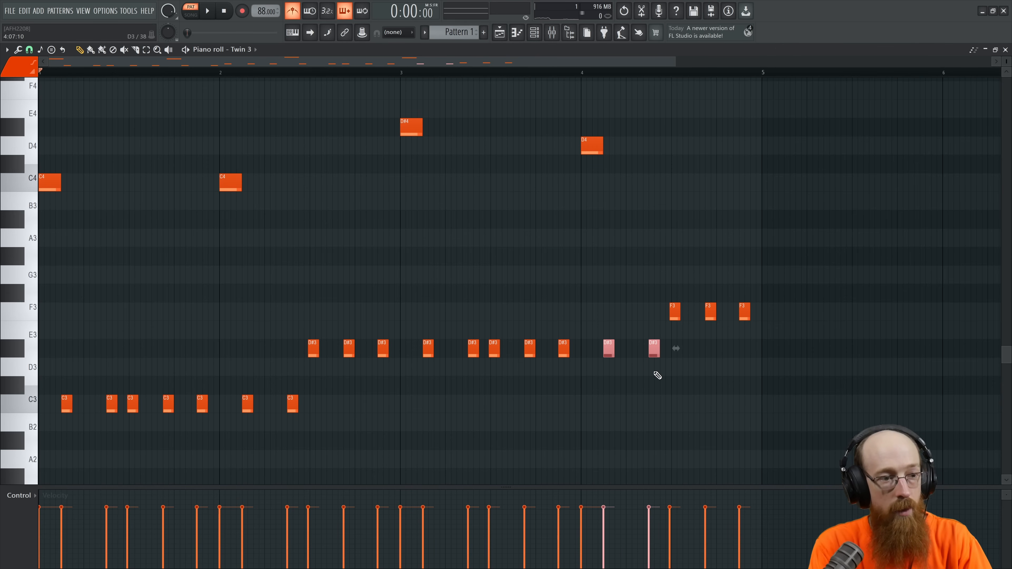
{"action": "key", "text": "Down"}
{"action": "left_click_drag", "start_coordinate": [651, 310], "coordinate": [795, 315]}
{"action": "key", "text": "Down"}
{"action": "key", "text": "Down"}
{"action": "key", "text": "Down"}
{"action": "key", "text": "Down"}
{"action": "left_click", "coordinate": [671, 304], "text": "ctrl"}
{"action": "left_click_drag", "start_coordinate": [561, 246], "coordinate": [562, 252]}
{"action": "scroll", "coordinate": [300, 255], "scroll_direction": "down", "scroll_amount": 1}
{"action": "scroll", "coordinate": [58, 60], "scroll_direction": "down", "scroll_amount": 1}
Step: Play the four-bar pattern and lower the last note of bar 2 to D3
{"action": "key", "text": "space"}
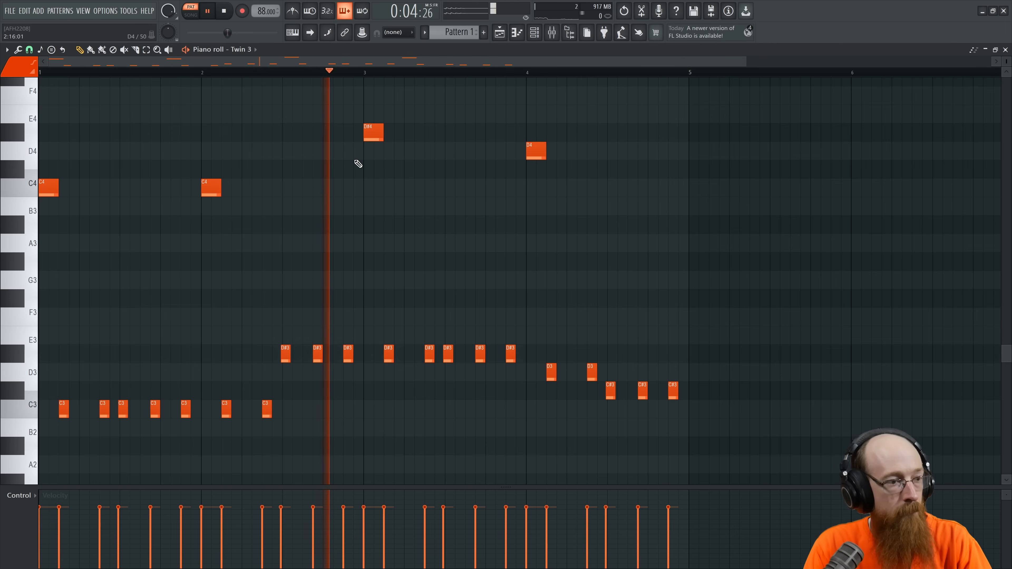
{"action": "key", "text": "space"}
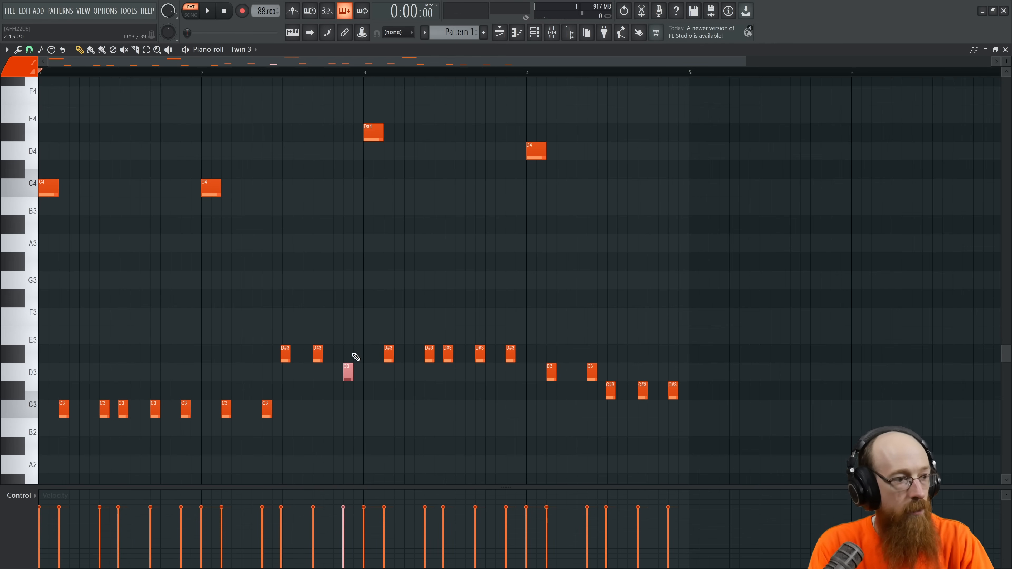
{"action": "key", "text": "space"}
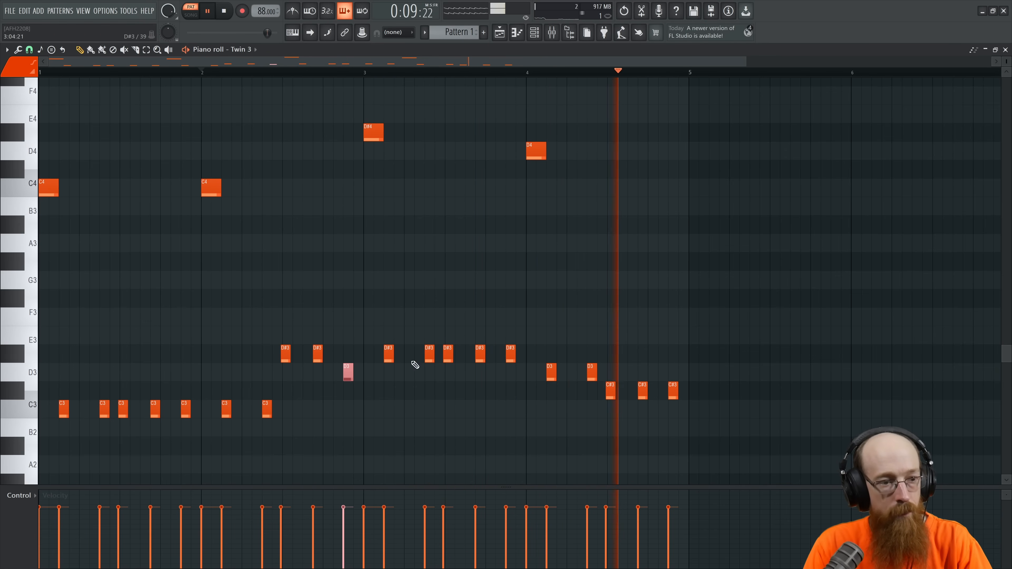
{"action": "key", "text": "space"}
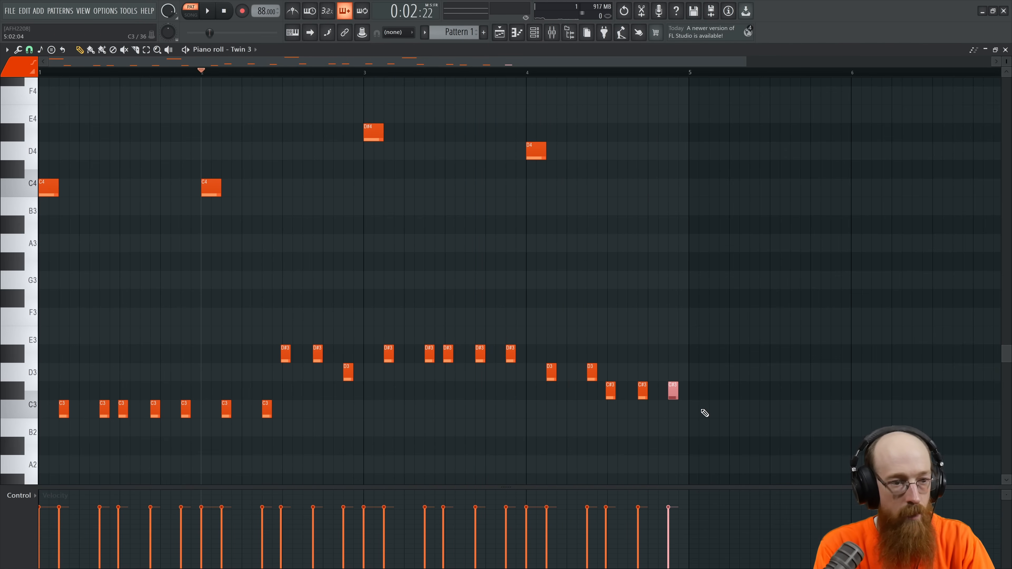
Step: Lower bar 4's final note to B2 and extend it to the end of the bar, checking it with playback from bar 4
{"action": "left_click", "coordinate": [526, 70]}
{"action": "key", "text": "space"}
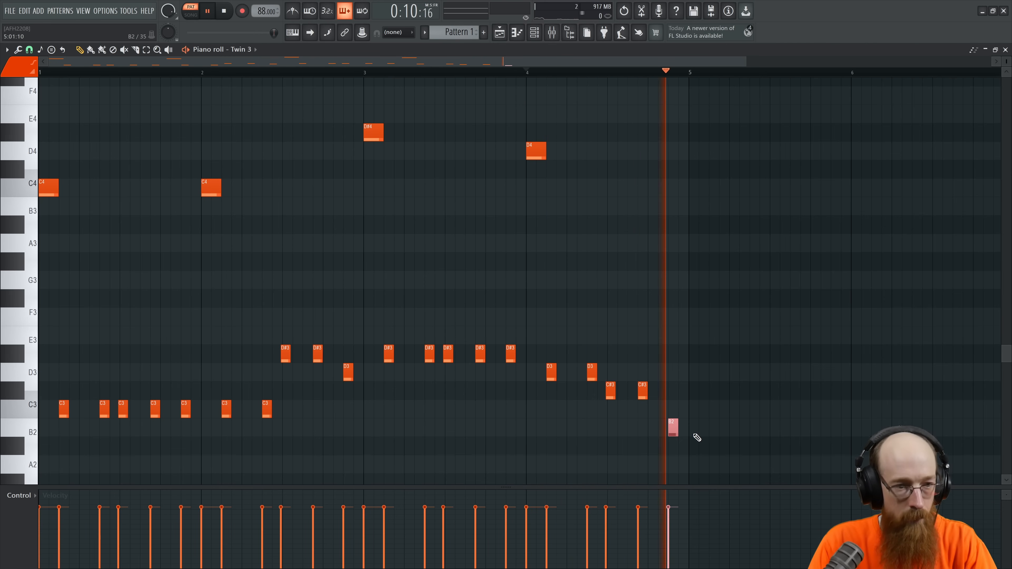
{"action": "key", "text": "space"}
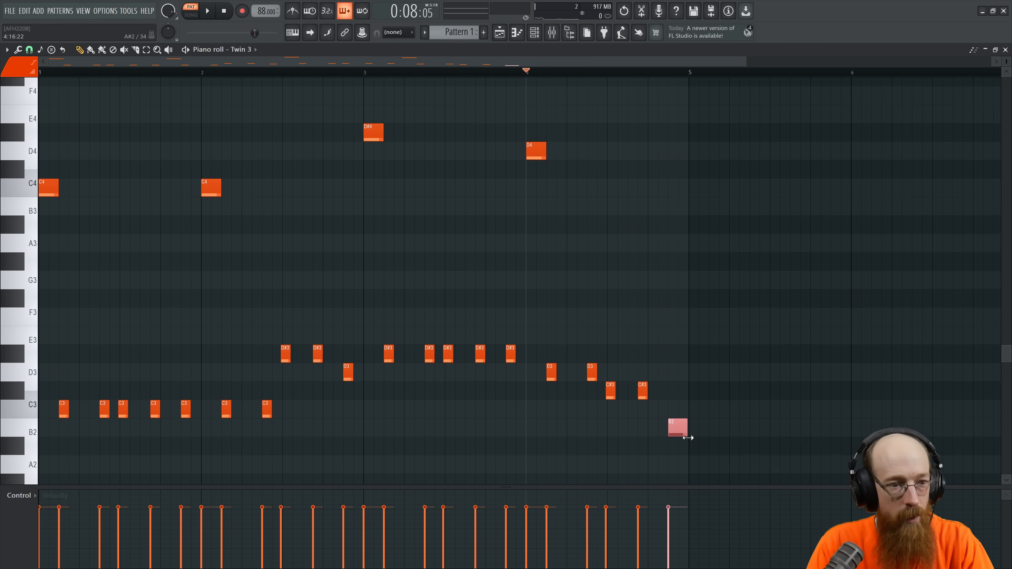
{"action": "key", "text": "space"}
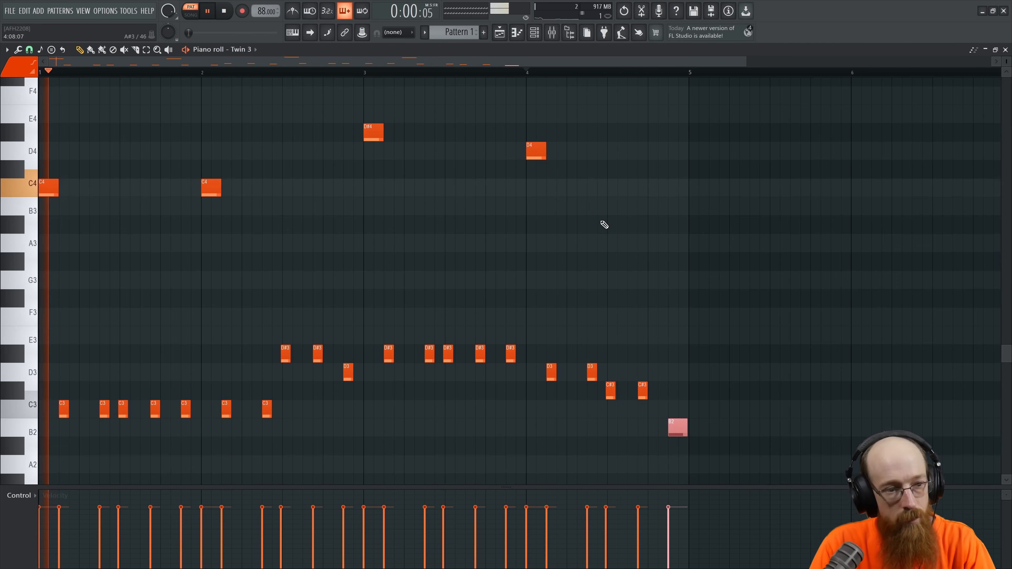
{"action": "key", "text": "space"}
{"action": "left_click", "coordinate": [1005, 49]}
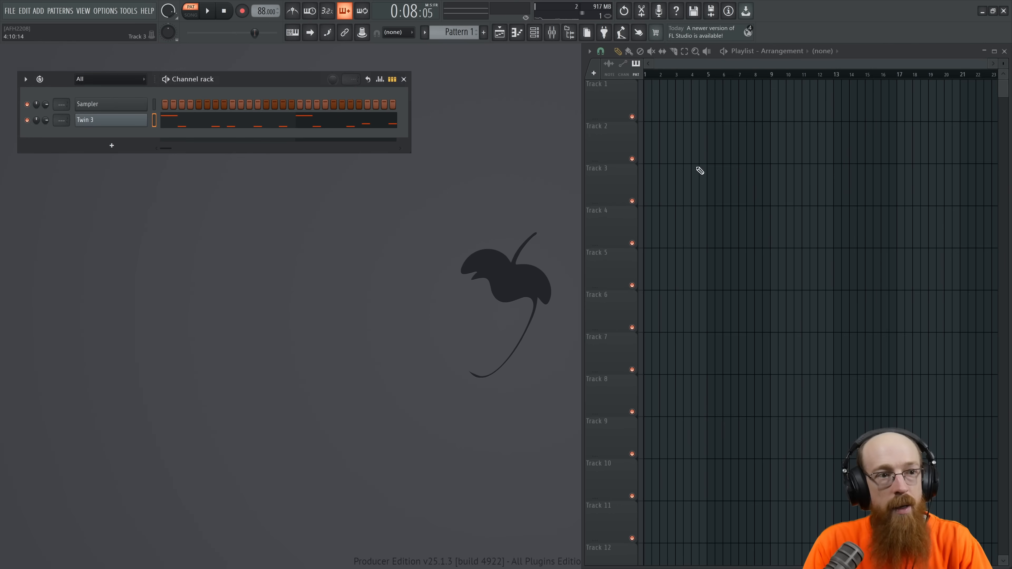
Step: Assign the Twin 3 channel to a new playlist instrument track and rename it Bass Line with a black colour
{"action": "right_click", "coordinate": [102, 126]}
{"action": "left_click", "coordinate": [192, 249]}
{"action": "middle_click", "coordinate": [103, 119]}
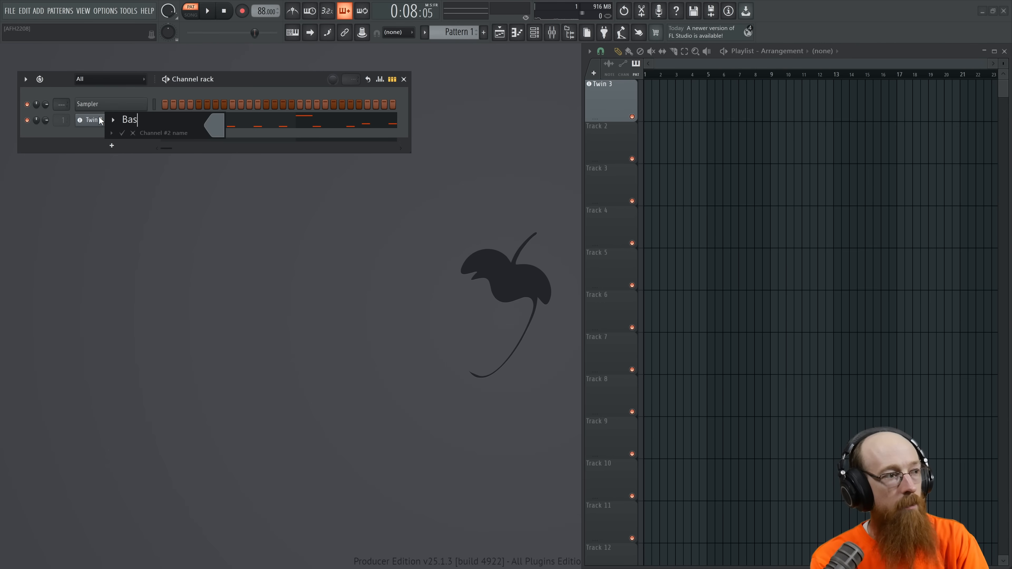
{"action": "left_click", "coordinate": [214, 124]}
{"action": "left_click_drag", "start_coordinate": [392, 241], "coordinate": [394, 285]}
{"action": "left_click", "coordinate": [390, 381]}
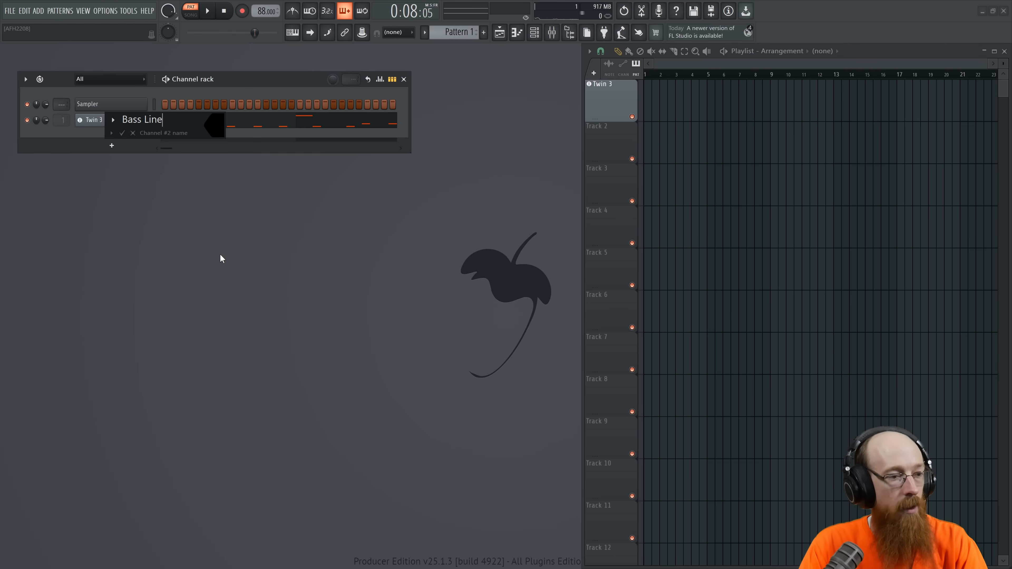
{"action": "key", "text": "Return"}
Step: Place the pattern at bar 1 on the Bass Line track and rename the pattern Bass
{"action": "mouse_move", "coordinate": [686, 108]}
{"action": "left_mouse_down"}
{"action": "mouse_move", "coordinate": [702, 108]}
{"action": "mouse_move", "coordinate": [669, 99]}
{"action": "left_mouse_up"}
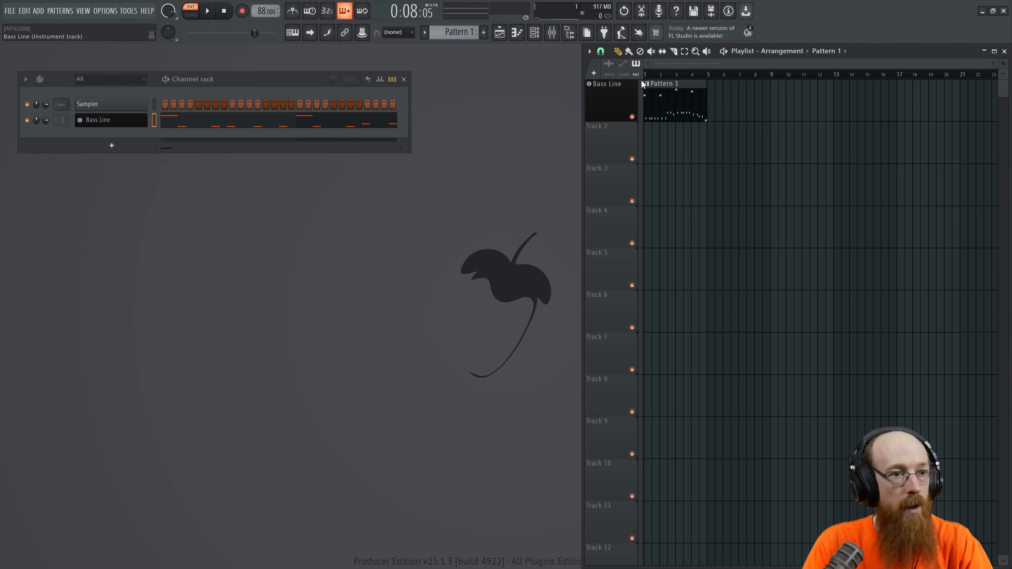
{"action": "middle_click", "coordinate": [647, 84]}
{"action": "type", "text": "BAss"}
{"action": "key", "text": "Return"}
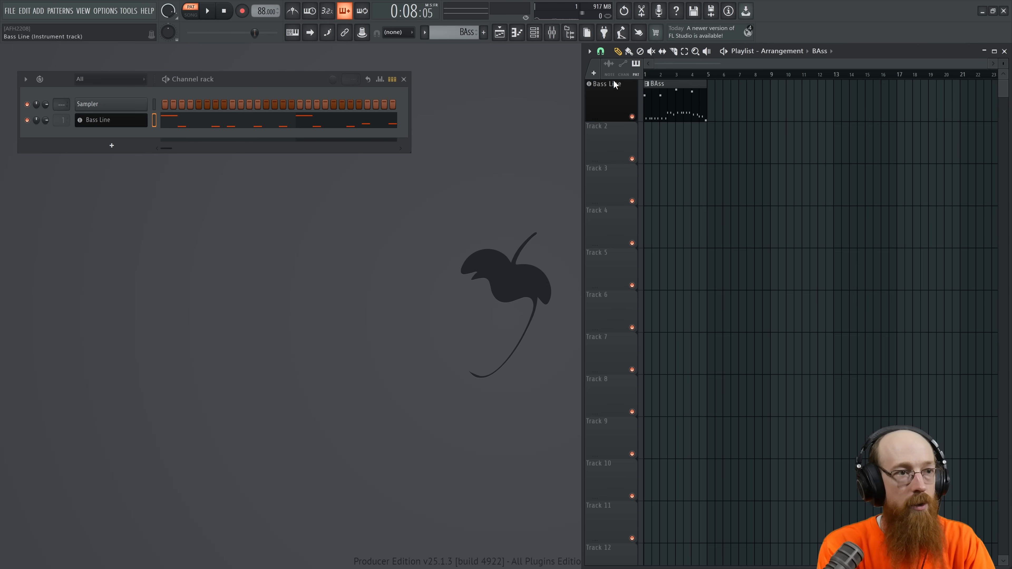
{"action": "middle_click", "coordinate": [648, 84]}
{"action": "type", "text": "Bass"}
{"action": "key", "text": "Return"}
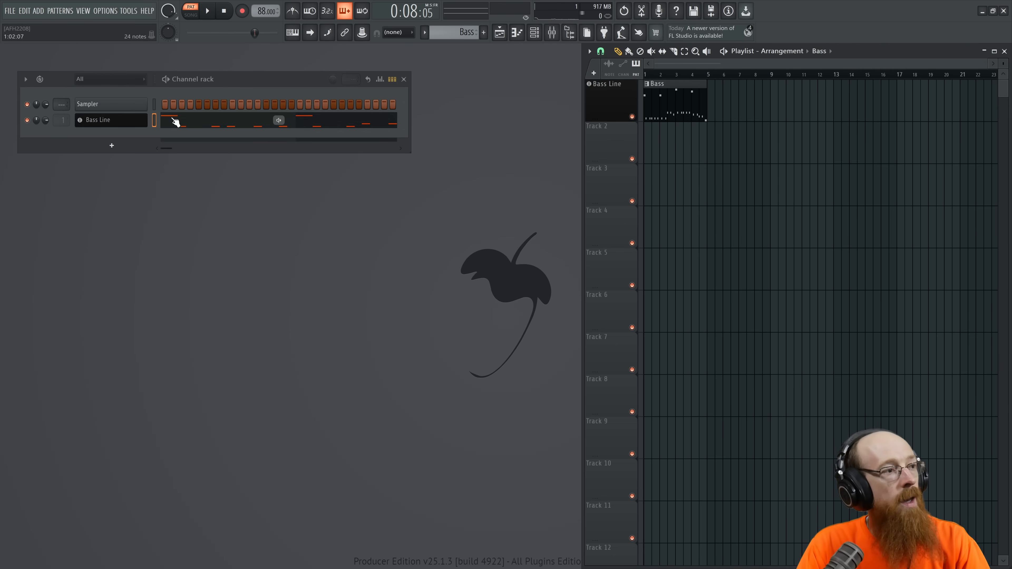
Step: Delete the unused Sampler channel from the channel rack
{"action": "left_click", "coordinate": [154, 105]}
{"action": "key", "text": "alt+Delete"}
{"action": "key", "text": "Return"}
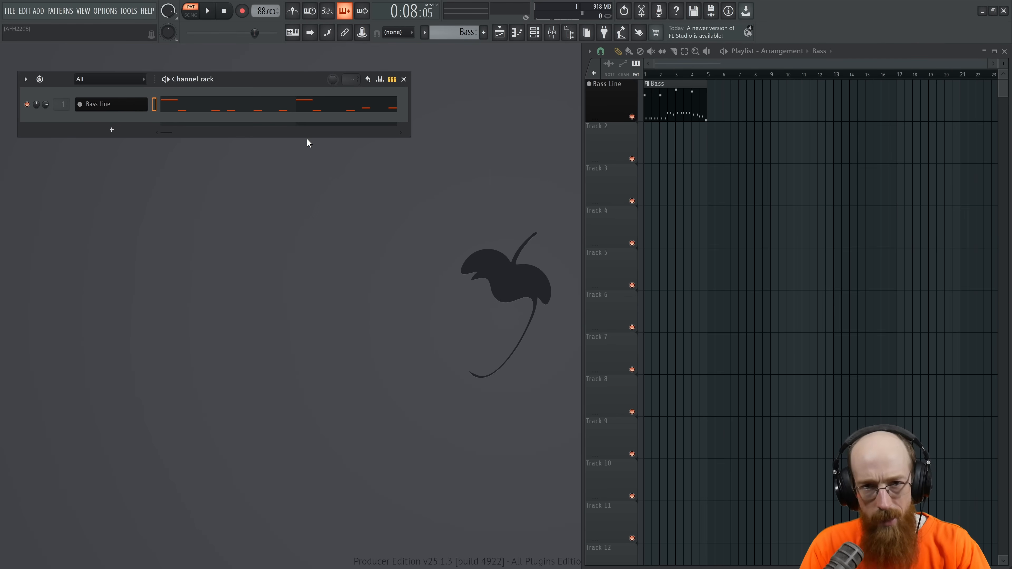
Step: Open the Bass Line channel's synth, move its window clear of the channel rack, and add a new envelope generator
{"action": "left_click", "coordinate": [142, 105]}
{"action": "left_click_drag", "start_coordinate": [619, 59], "coordinate": [354, 55]}
{"action": "mouse_move", "coordinate": [330, 168]}
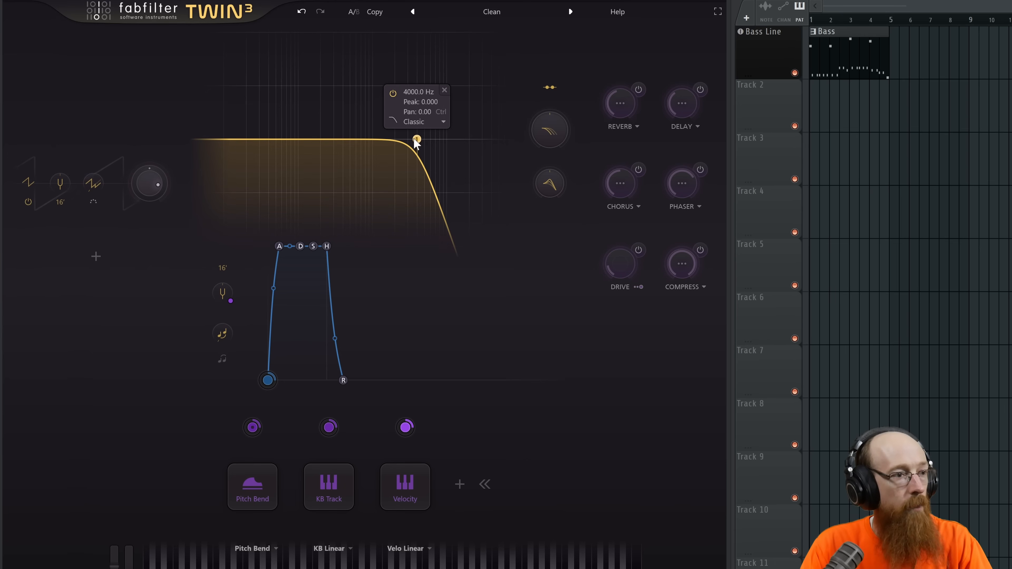
{"action": "left_click", "coordinate": [460, 484]}
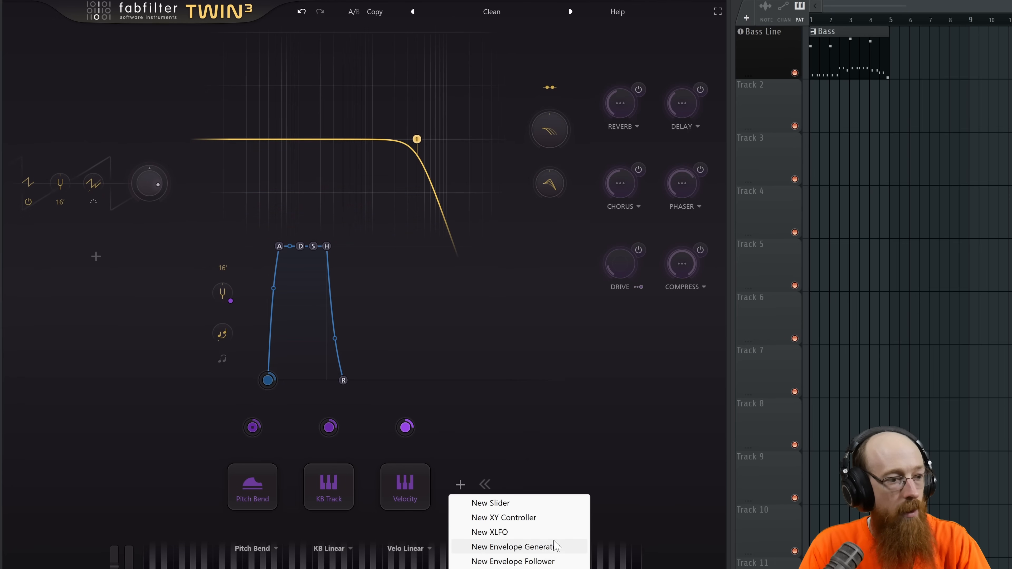
{"action": "left_click", "coordinate": [565, 547]}
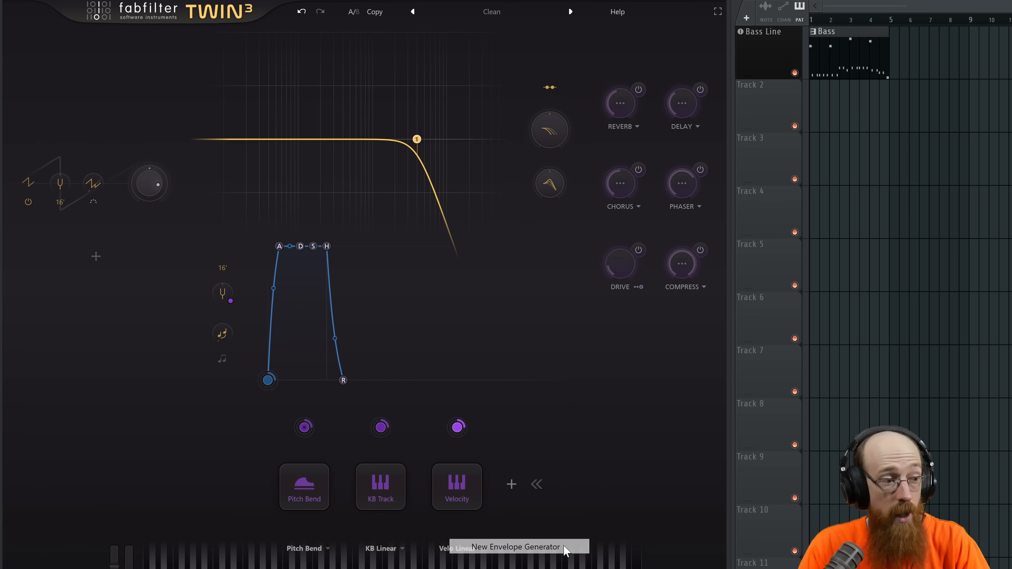
Step: Link EG 2 to Filter 1's frequency with a very low cutoff, and shape it to a short decay with zero sustain
{"action": "left_click_drag", "start_coordinate": [151, 432], "coordinate": [167, 145]}
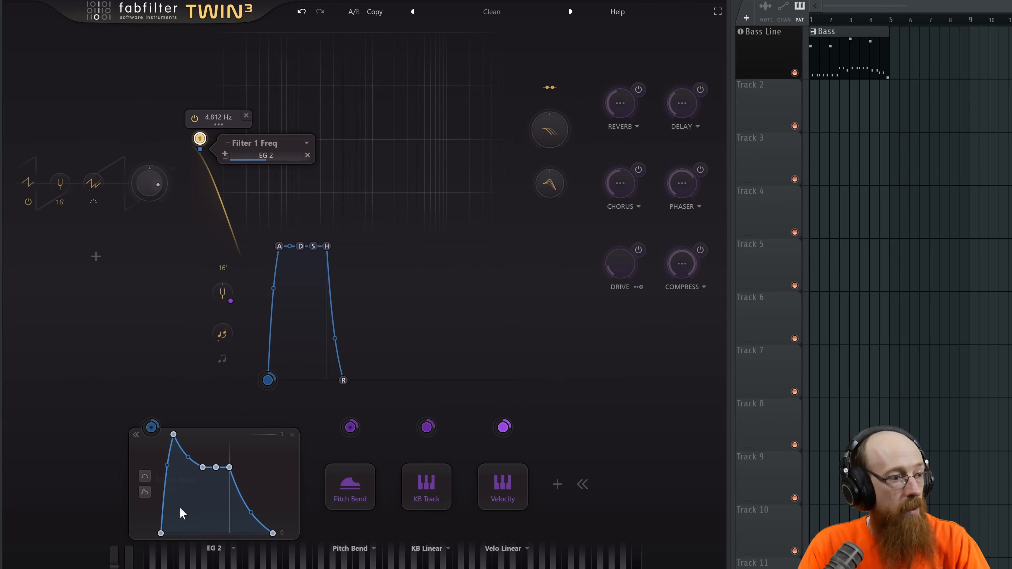
{"action": "left_click_drag", "start_coordinate": [203, 467], "coordinate": [185, 526]}
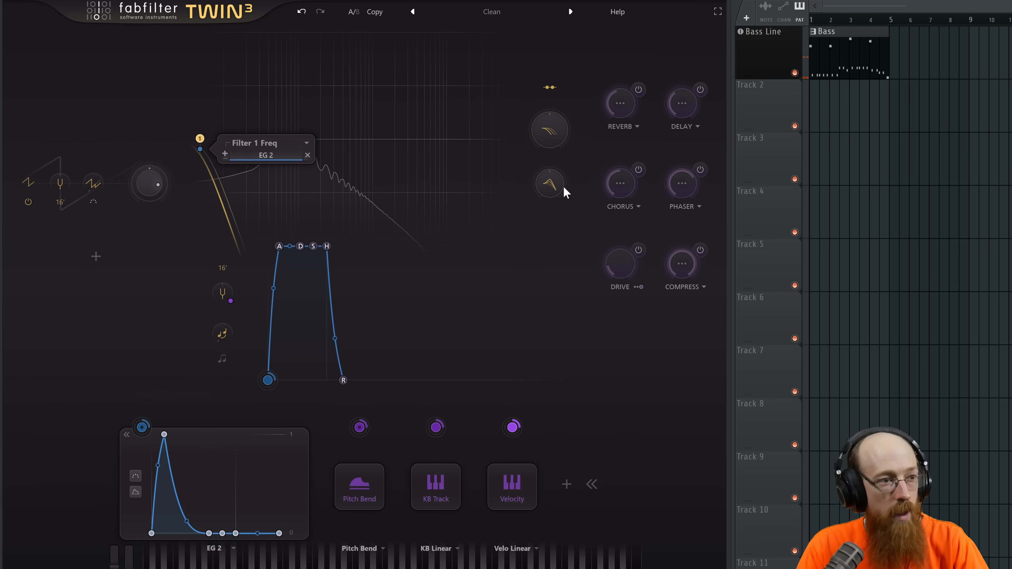
Step: Try a peak offset, then Filter 1 with raised peaks of 0.630 and 0.363 in the Tube and Easy Going styles
{"action": "left_click_drag", "start_coordinate": [559, 186], "coordinate": [557, 97]}
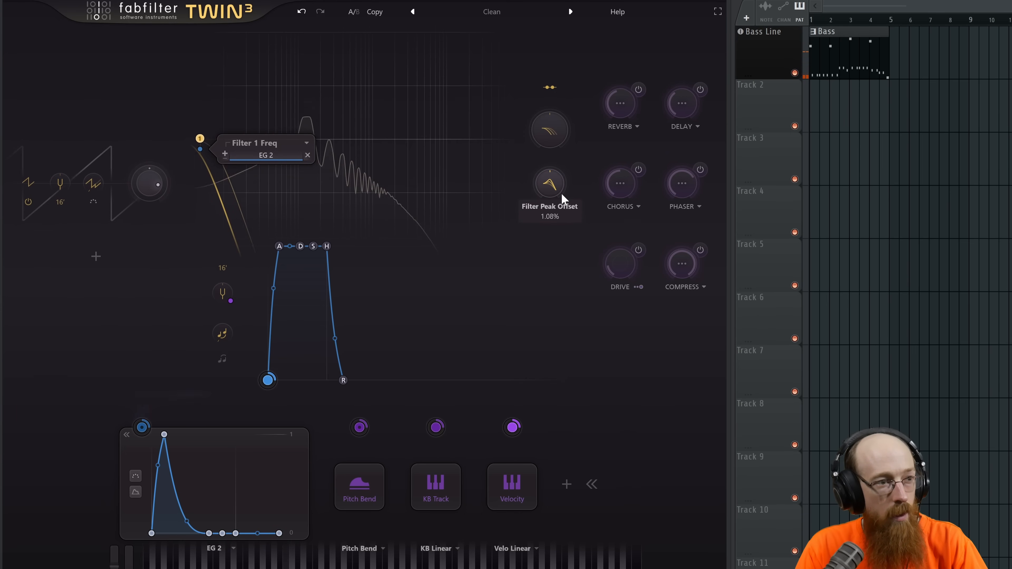
{"action": "left_click_drag", "start_coordinate": [198, 142], "coordinate": [201, 76]}
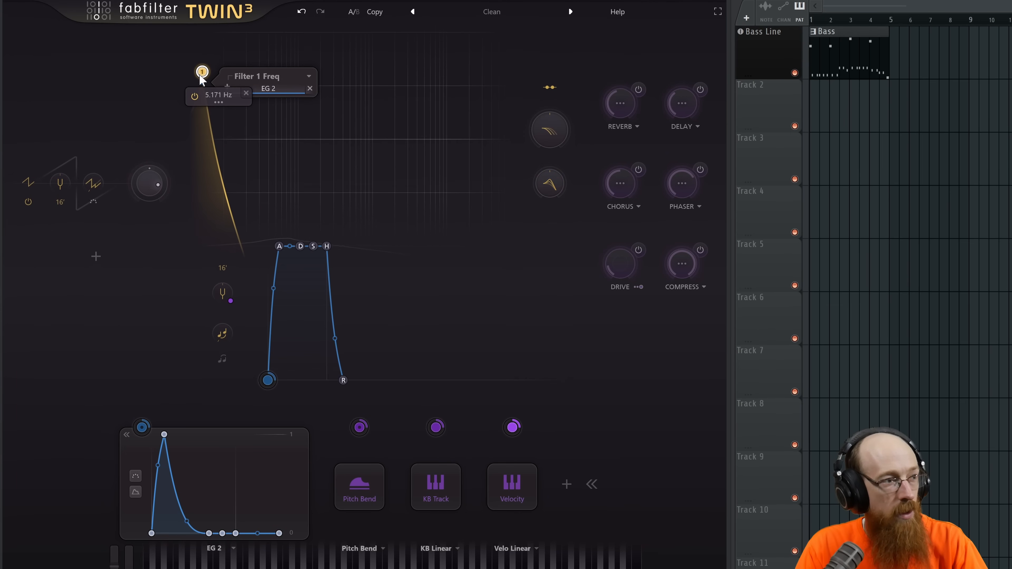
{"action": "left_click", "coordinate": [221, 129]}
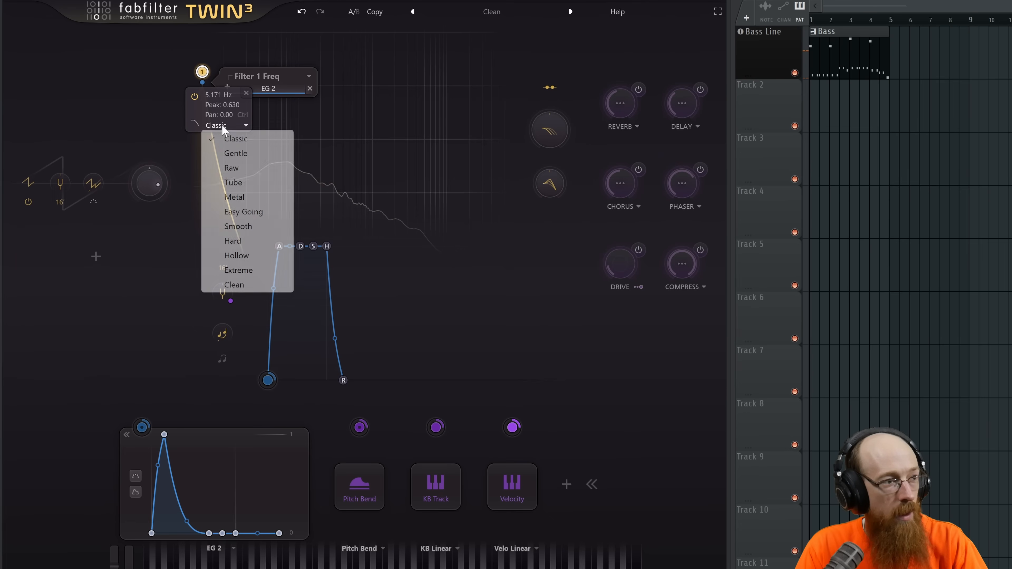
{"action": "left_click", "coordinate": [251, 184]}
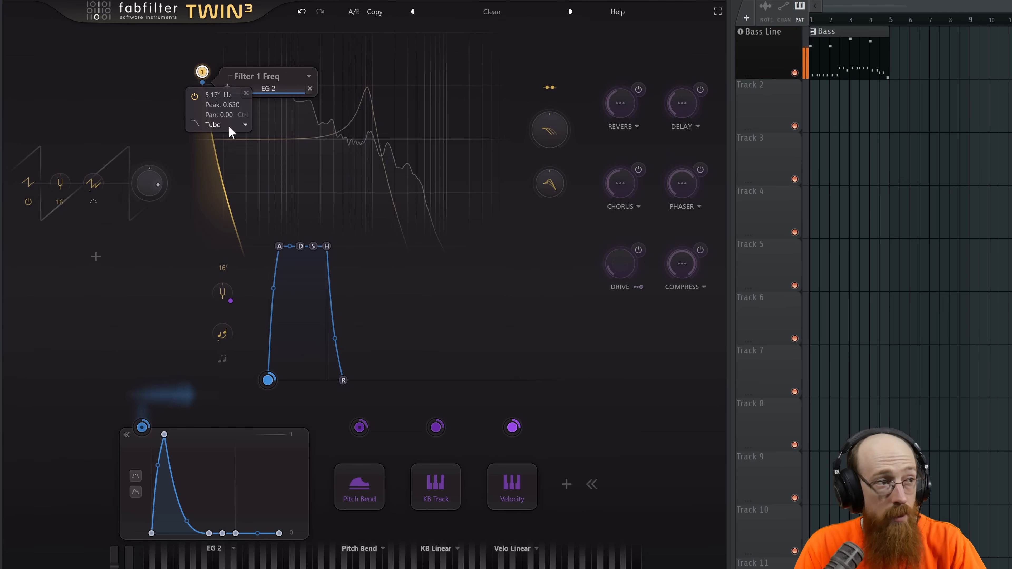
{"action": "left_click_drag", "start_coordinate": [202, 74], "coordinate": [201, 102]}
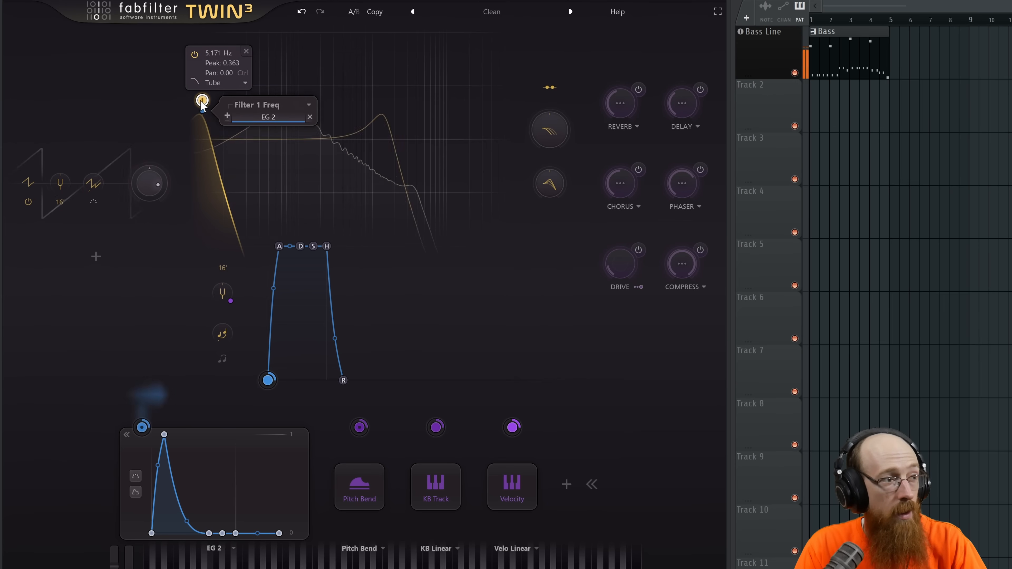
{"action": "left_click", "coordinate": [214, 85]}
{"action": "left_click", "coordinate": [253, 170]}
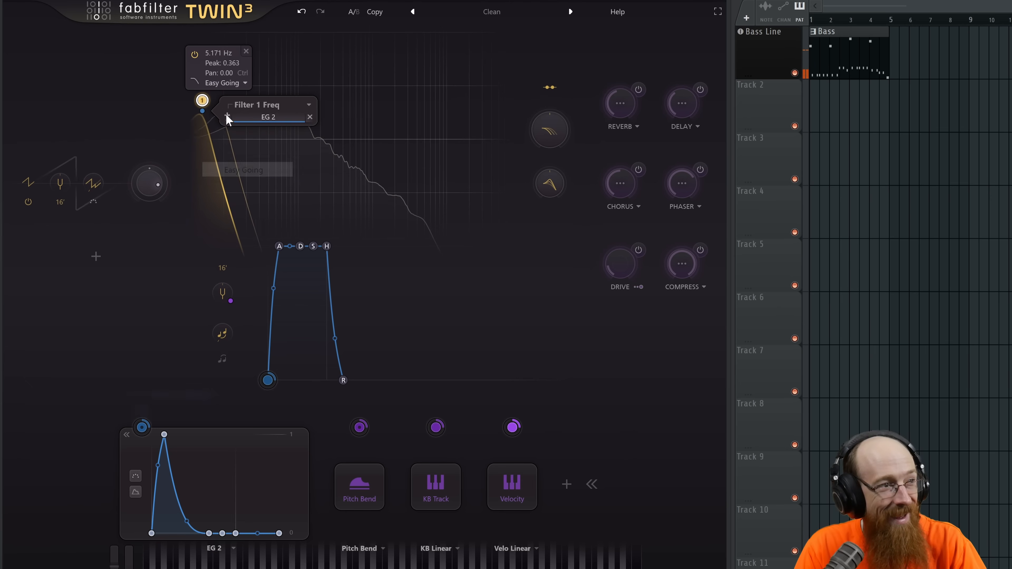
Step: Set Filter 1 back to the Classic style with a peak of 0.000 at about 5.4 Hz
{"action": "left_click", "coordinate": [223, 83]}
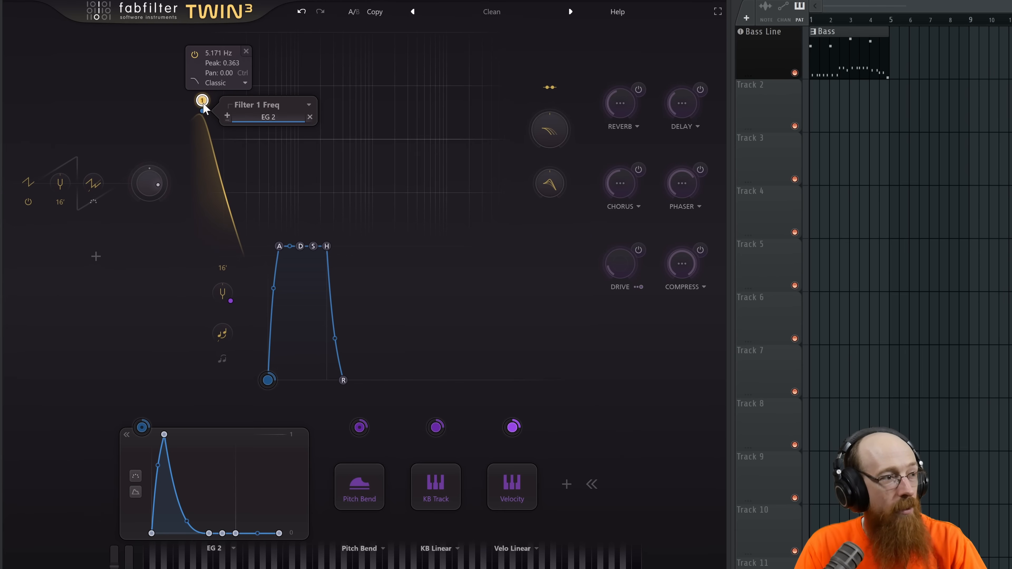
{"action": "left_click_drag", "start_coordinate": [208, 106], "coordinate": [211, 141]}
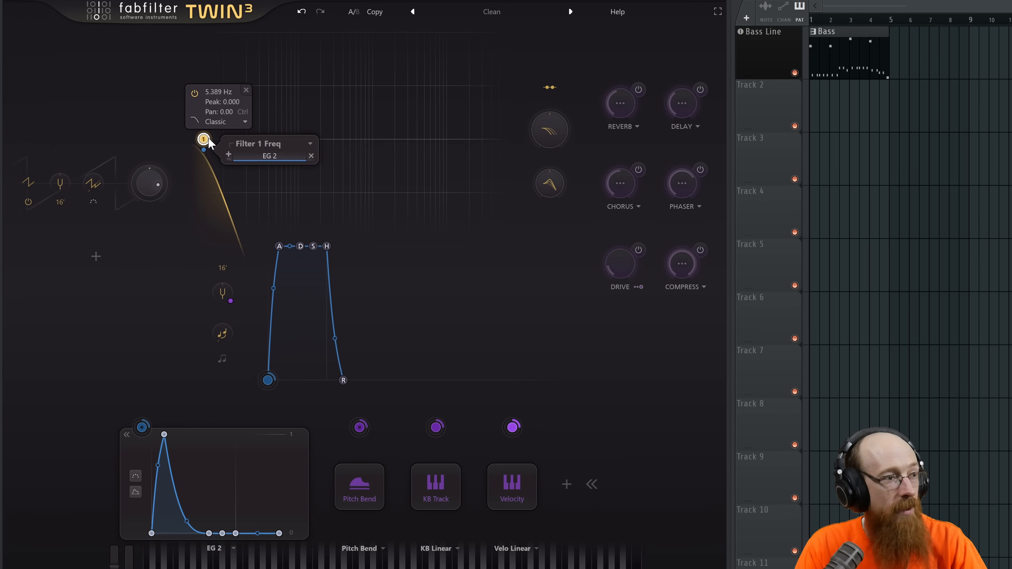
Step: Add a bell-shaped Filter 2, link its frequency to KB Linear, and tune it to just below 418 Hz while listening
{"action": "mouse_move", "coordinate": [374, 145]}
{"action": "left_mouse_down"}
{"action": "mouse_move", "coordinate": [387, 141]}
{"action": "mouse_move", "coordinate": [336, 103]}
{"action": "mouse_move", "coordinate": [324, 79]}
{"action": "mouse_move", "coordinate": [319, 97]}
{"action": "mouse_move", "coordinate": [303, 79]}
{"action": "mouse_move", "coordinate": [325, 100]}
{"action": "mouse_move", "coordinate": [297, 89]}
{"action": "mouse_move", "coordinate": [339, 91]}
{"action": "mouse_move", "coordinate": [304, 86]}
{"action": "left_mouse_up"}
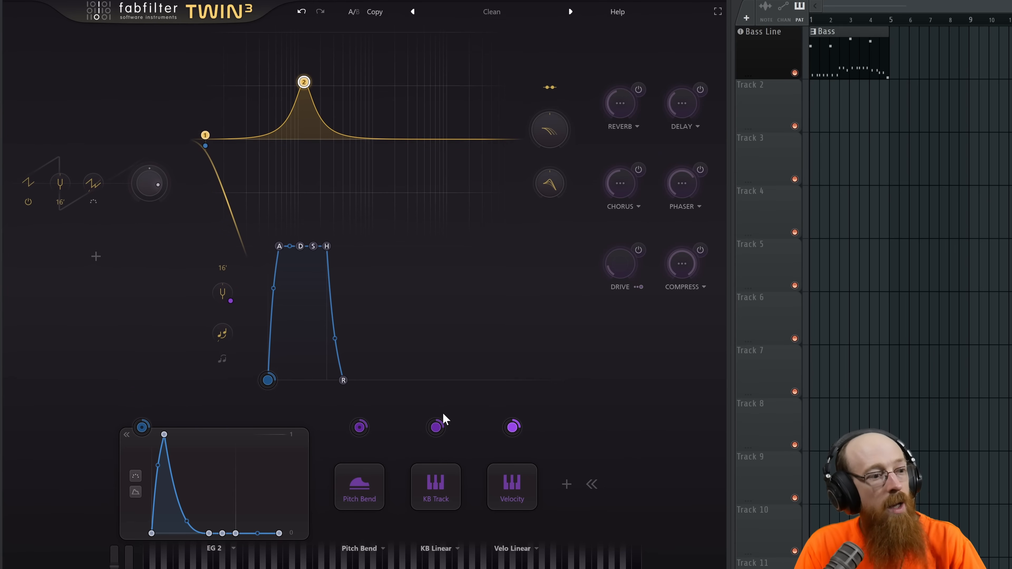
{"action": "left_click_drag", "start_coordinate": [437, 427], "coordinate": [307, 36]}
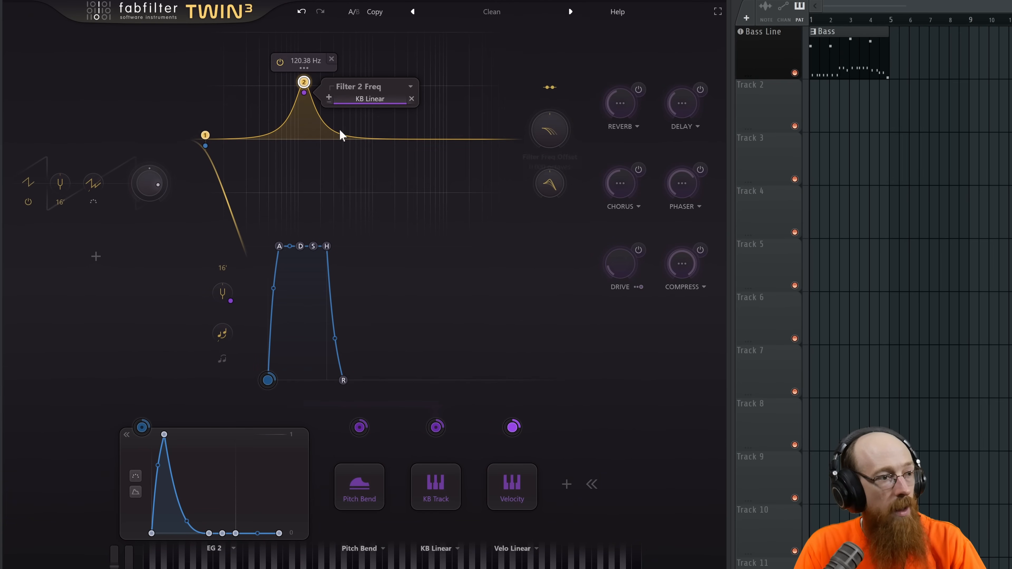
{"action": "key", "text": "space"}
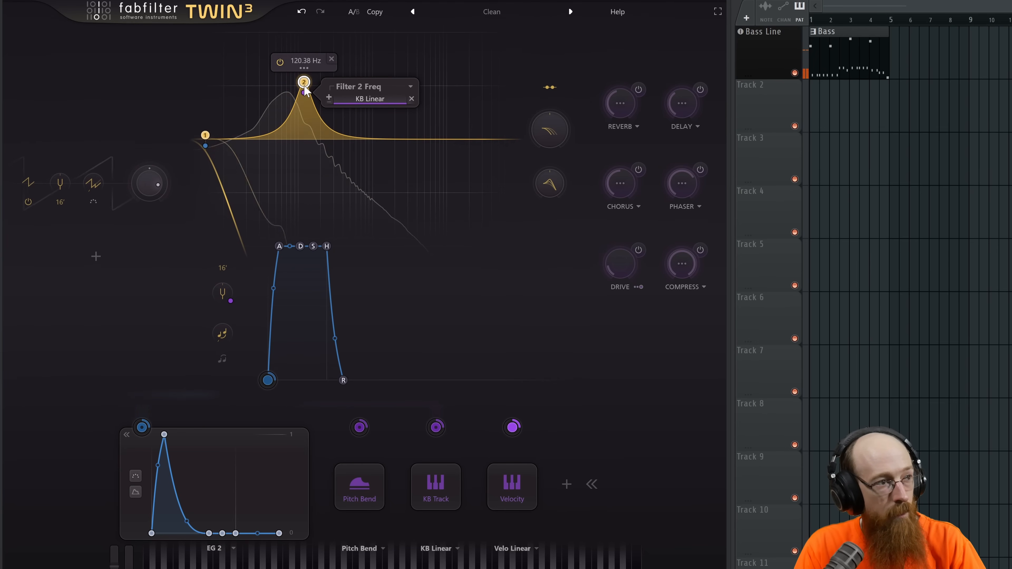
{"action": "left_click_drag", "start_coordinate": [304, 83], "coordinate": [345, 85]}
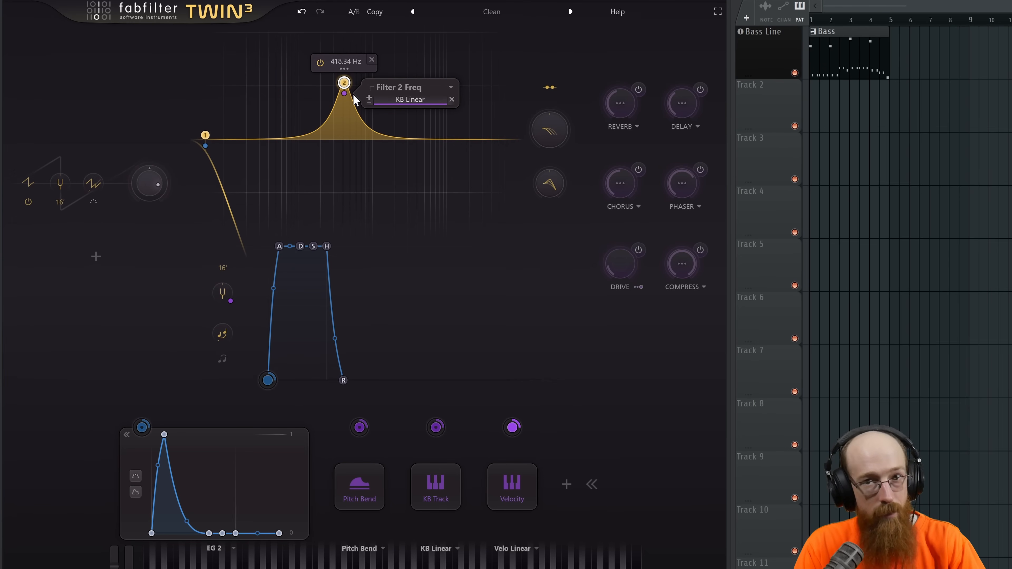
{"action": "left_click_drag", "start_coordinate": [344, 83], "coordinate": [341, 84]}
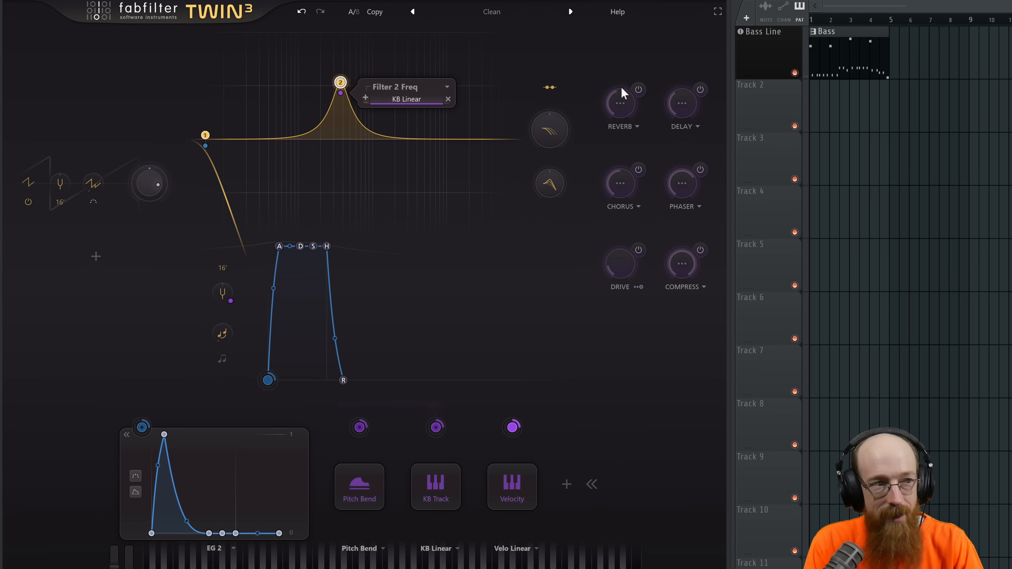
Step: Add Boom-Bap Loop 67 88BPM from the browser as an audio track on track 2 and place its clip at bar 1
{"action": "left_click", "coordinate": [721, 0]}
{"action": "left_click", "coordinate": [853, 19]}
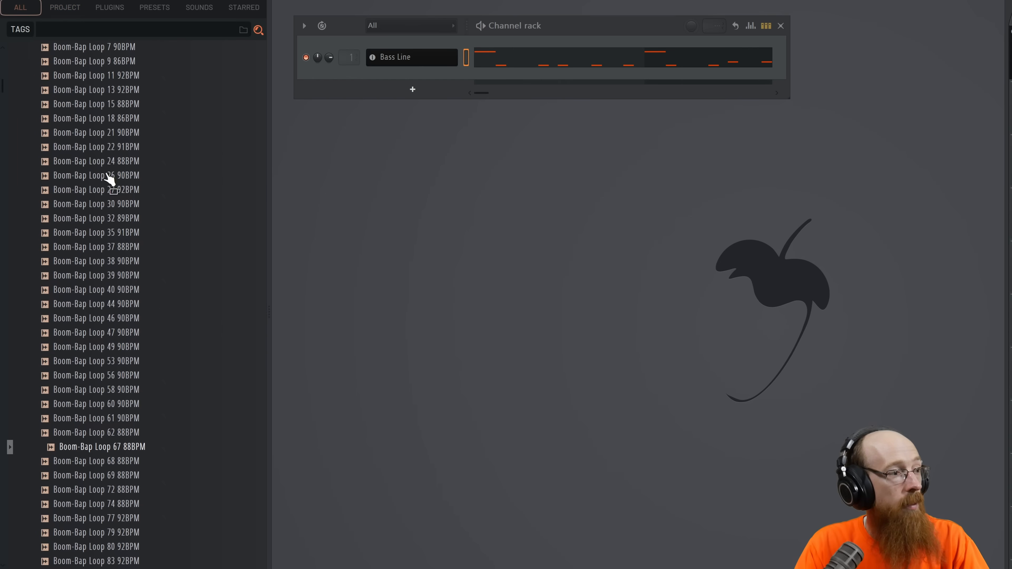
{"action": "left_click_drag", "start_coordinate": [110, 179], "coordinate": [817, 163]}
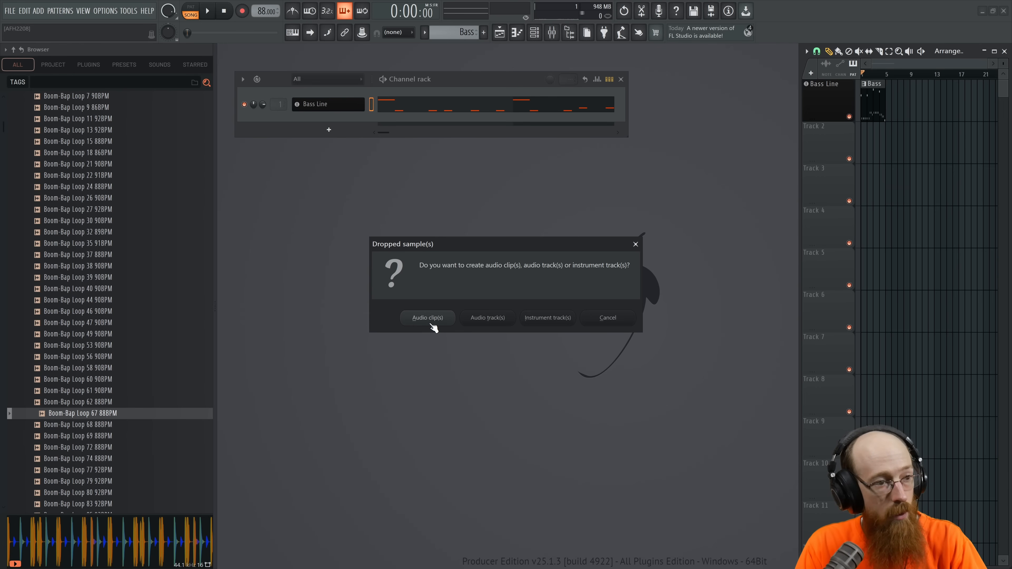
{"action": "left_click", "coordinate": [487, 323]}
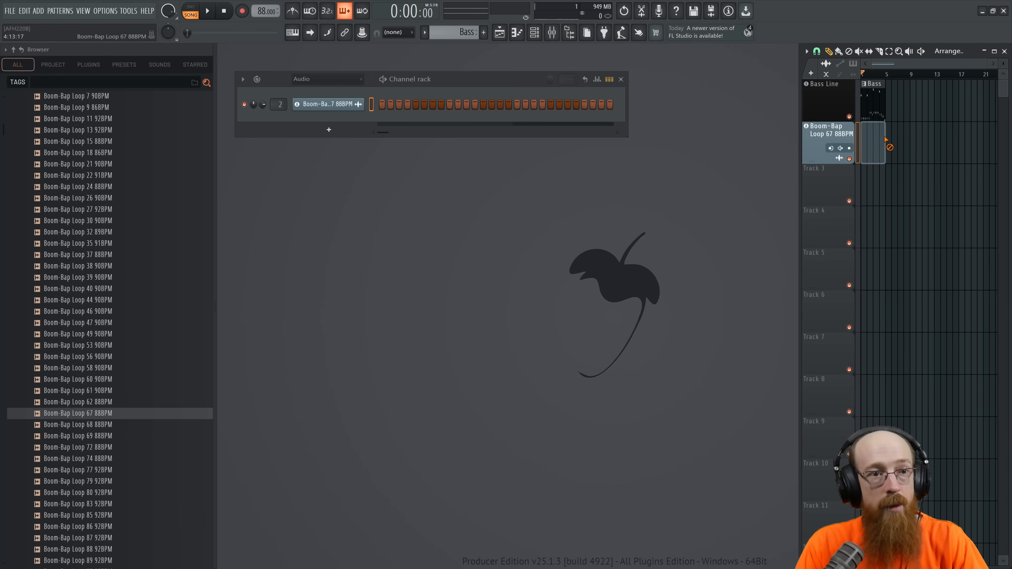
{"action": "left_click", "coordinate": [874, 152]}
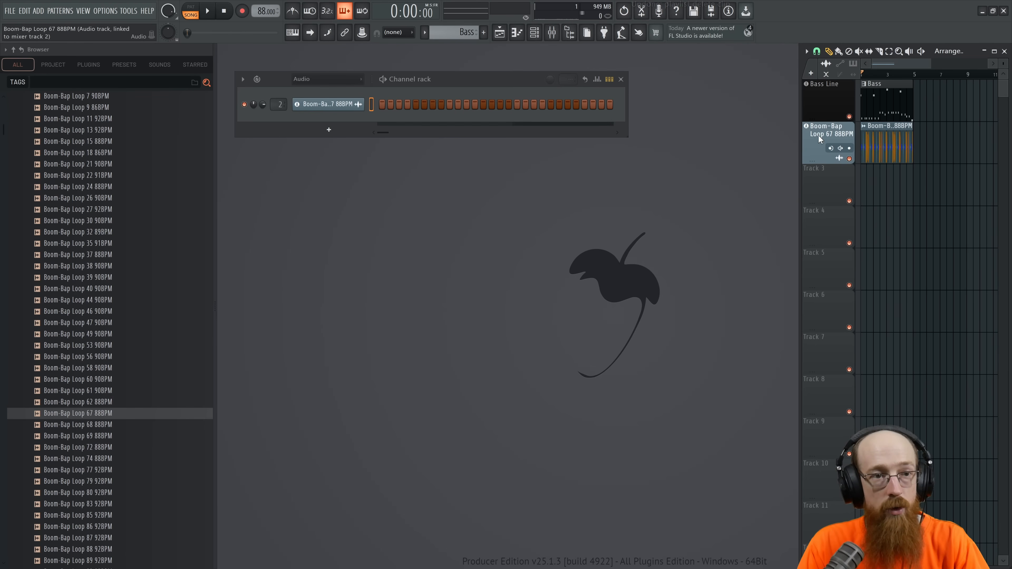
Step: Change the colour of the Boom-Bap Loop 67 playlist track to Orange Red
{"action": "double_click", "coordinate": [822, 141]}
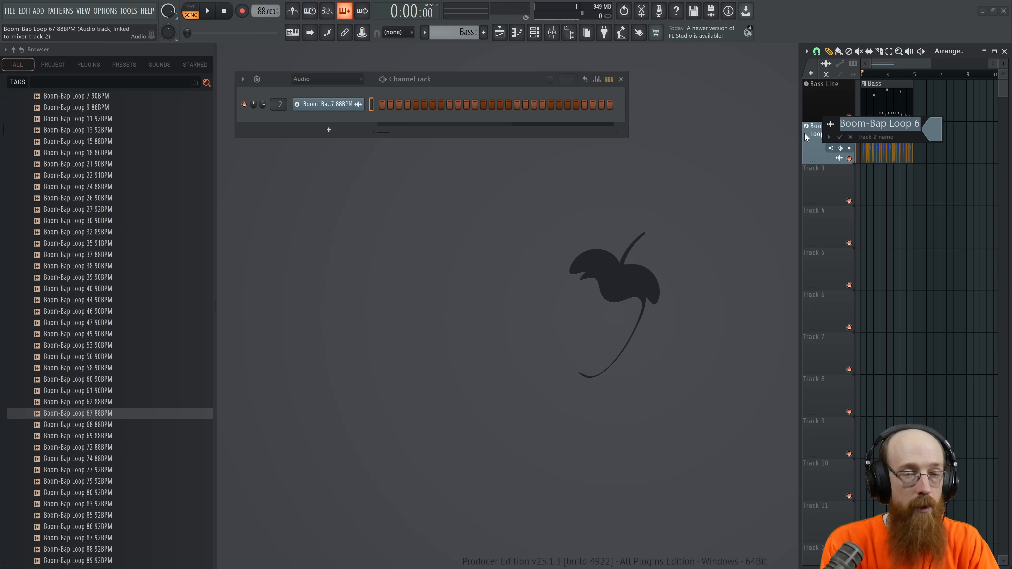
{"action": "left_click", "coordinate": [932, 130]}
{"action": "left_click", "coordinate": [866, 308]}
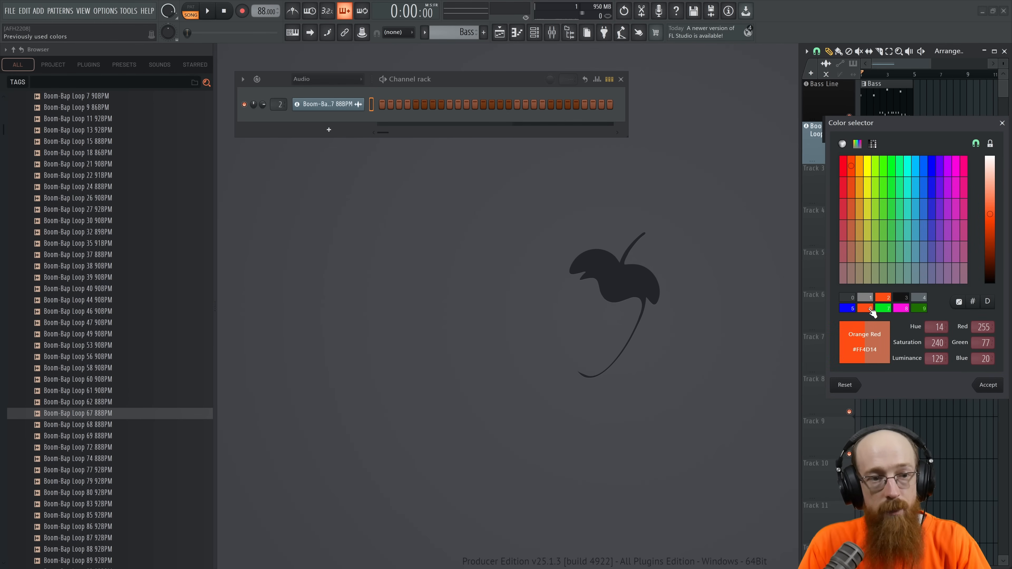
{"action": "left_click", "coordinate": [987, 386]}
{"action": "key", "text": "Return"}
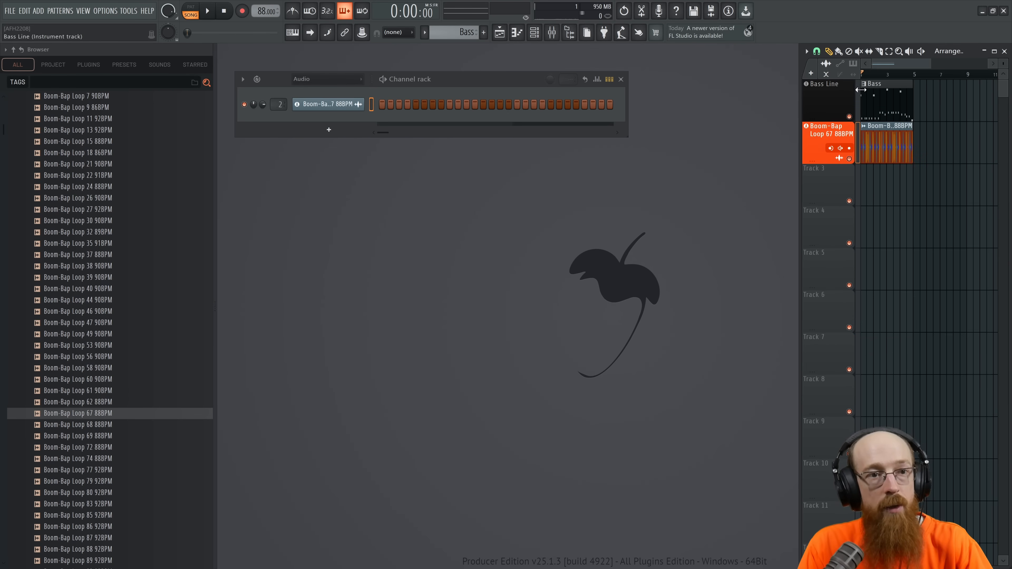
Step: Recolour the Boom-Bap Loop 67 audio clip and its channel to match the orange red track
{"action": "middle_click", "coordinate": [864, 129]}
{"action": "left_click", "coordinate": [858, 121]}
{"action": "left_click", "coordinate": [847, 288]}
{"action": "left_click", "coordinate": [987, 372]}
{"action": "key", "text": "Return"}
Step: Play the bass line and drum loop together and balance the track level at -10.0 dB
{"action": "key", "text": "space"}
{"action": "key", "text": "space"}
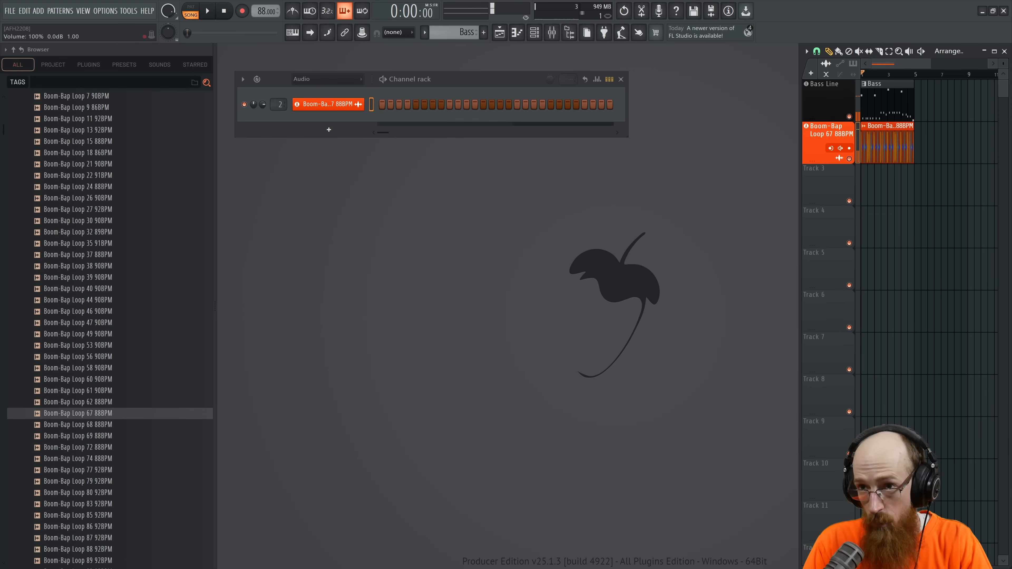
{"action": "key", "text": "space"}
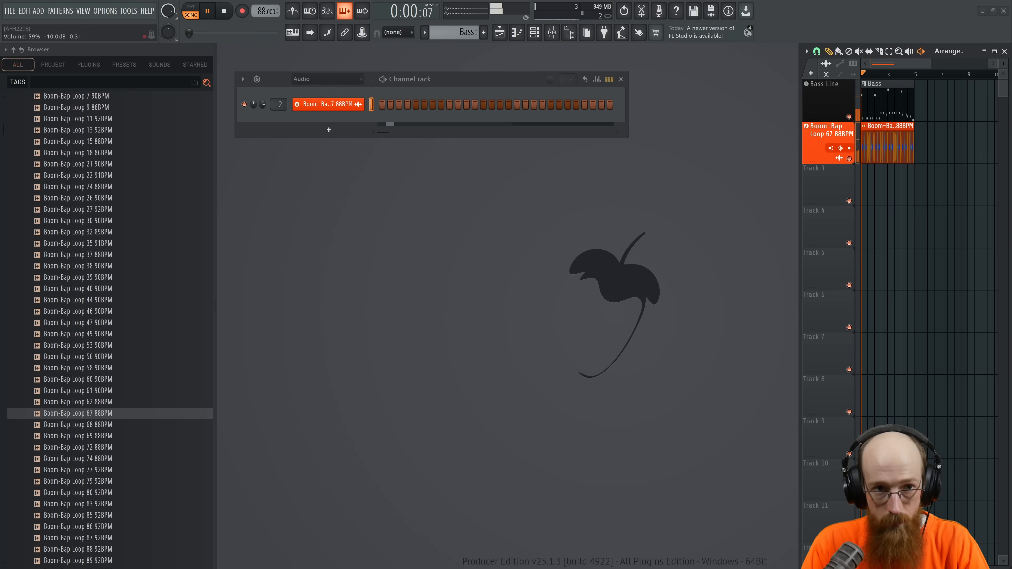
{"action": "key", "text": "space"}
Step: Select the Bass and drum loop clips and duplicate them until both tracks fill 16 bars
{"action": "left_click_drag", "start_coordinate": [948, 103], "coordinate": [891, 126], "text": "ctrl"}
{"action": "scroll", "coordinate": [892, 124], "scroll_direction": "down", "scroll_amount": 3}
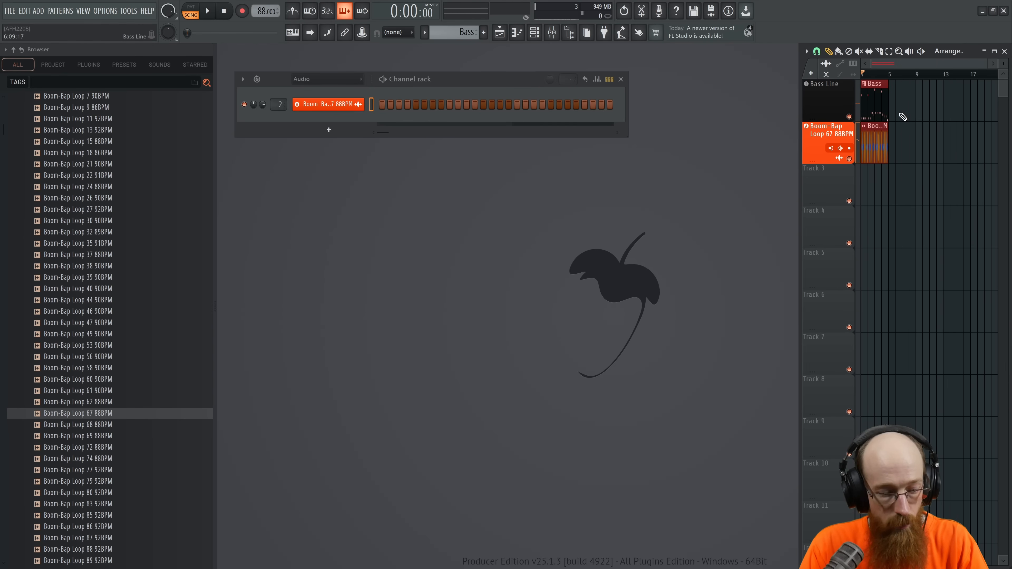
{"action": "key", "text": "ctrl+b"}
{"action": "key", "text": "ctrl+b"}
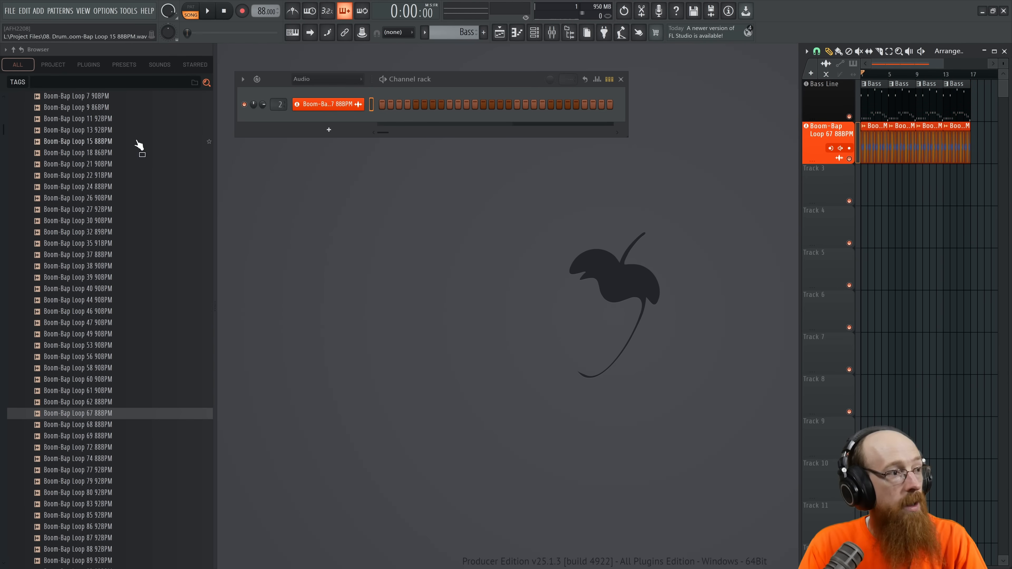
Step: Hide the browser and set the channel rack to display all channels
{"action": "key", "text": "F5"}
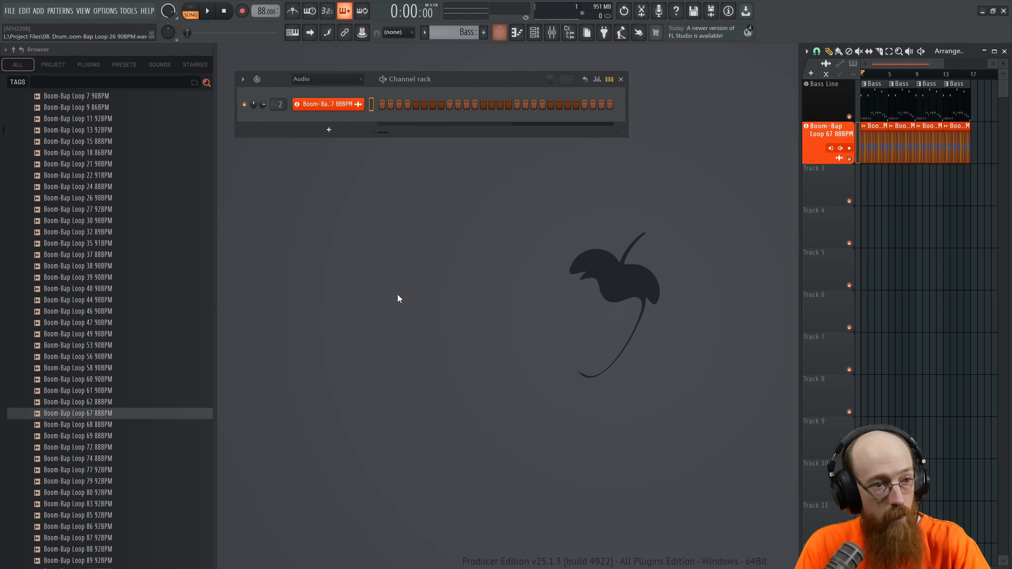
{"action": "key", "text": "alt+F8"}
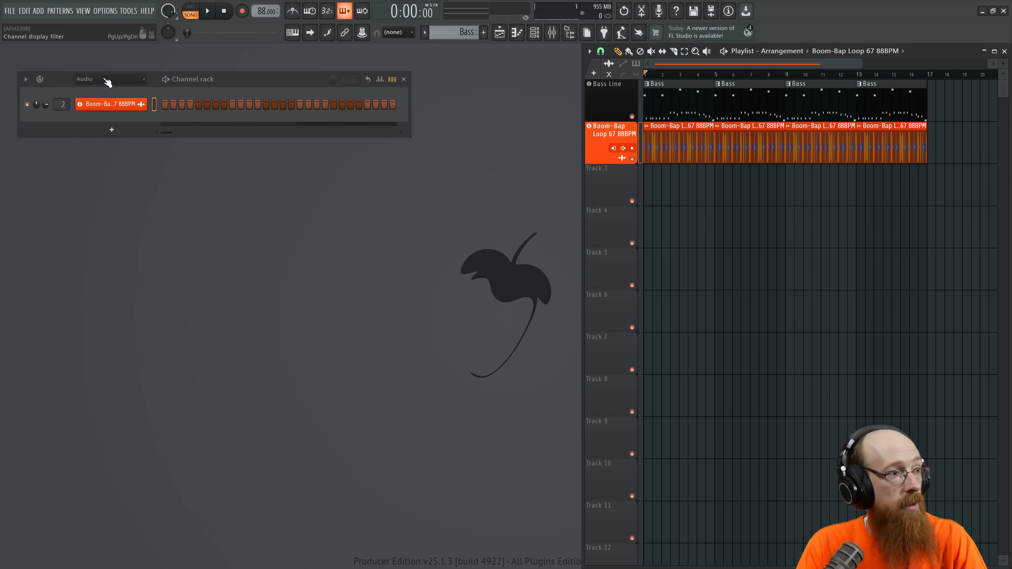
{"action": "left_click", "coordinate": [106, 79]}
{"action": "left_click", "coordinate": [112, 90]}
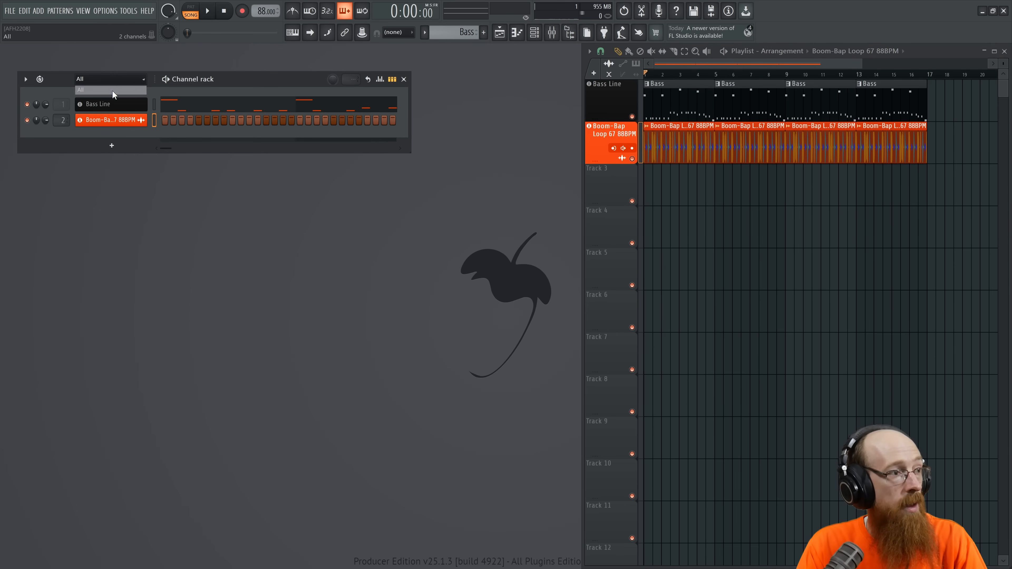
Step: Add another Twin 3 instrument channel and move its window so the channel rack stays accessible
{"action": "left_click", "coordinate": [131, 149]}
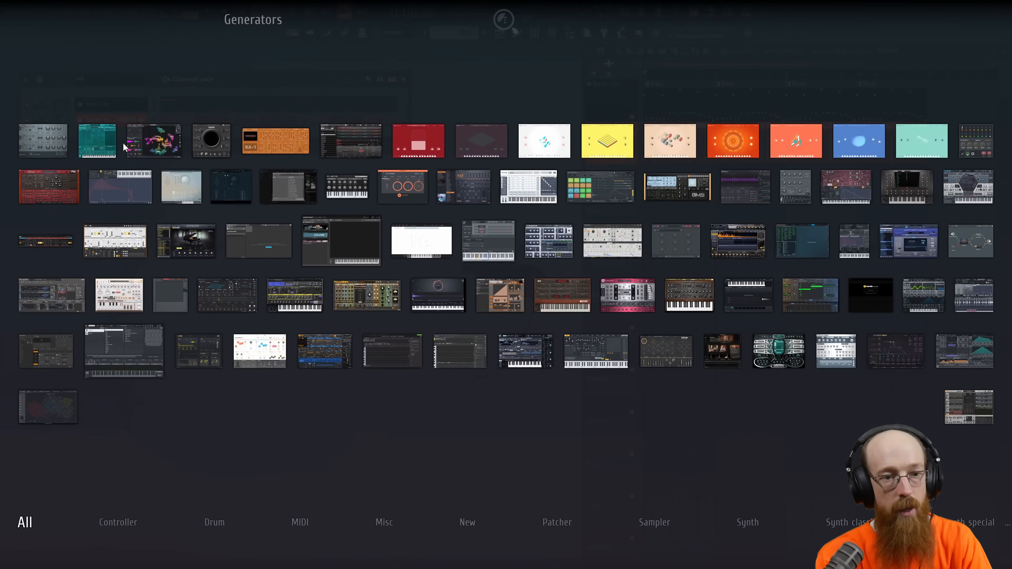
{"action": "type", "text": "twin"}
{"action": "left_click", "coordinate": [898, 357]}
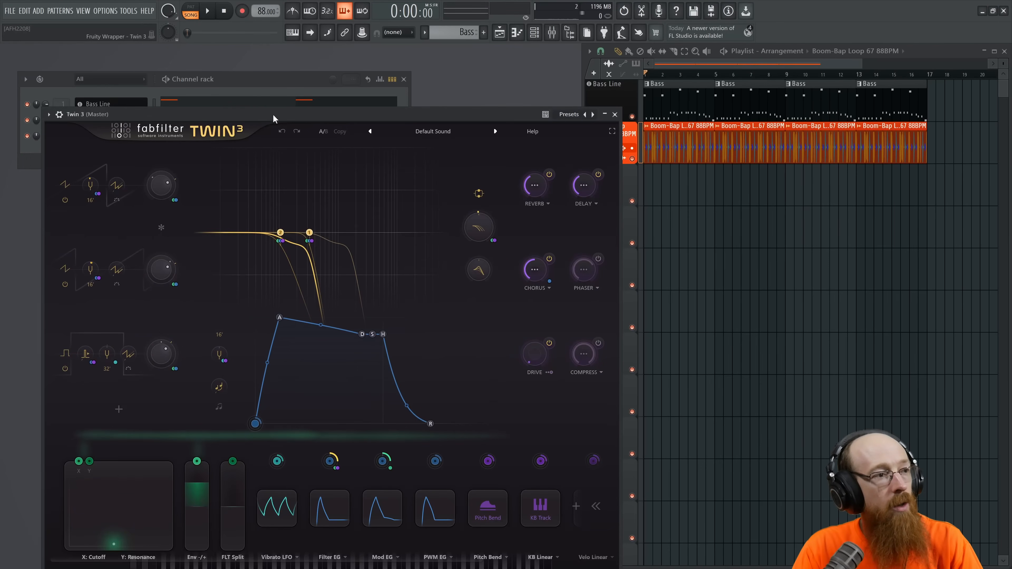
{"action": "left_click_drag", "start_coordinate": [273, 115], "coordinate": [536, 67]}
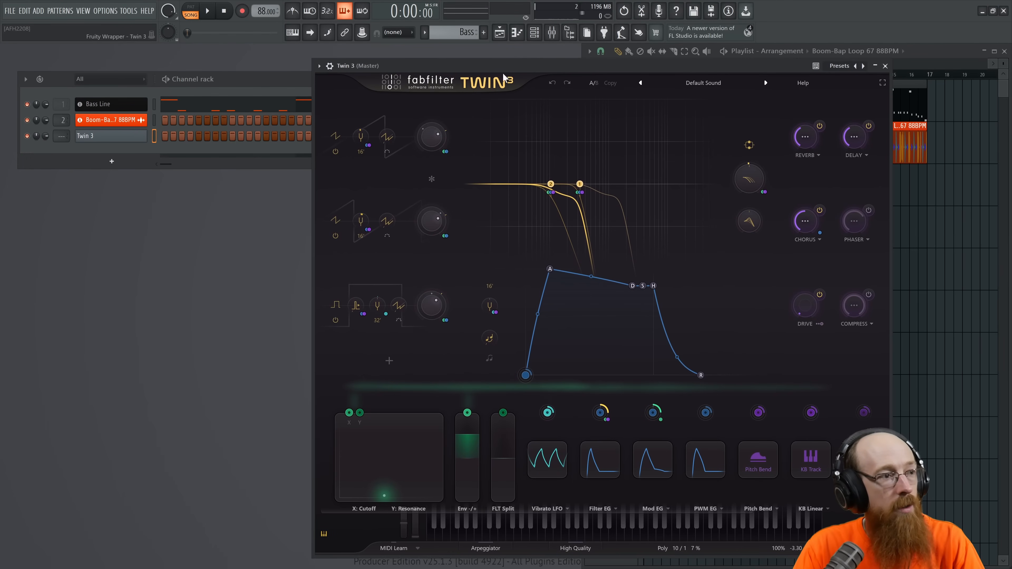
Step: Open the new Twin 3 channel's piano roll and draw a C4, D#4 and G4 chord filling bar 1
{"action": "right_click", "coordinate": [133, 139]}
{"action": "left_click", "coordinate": [175, 135]}
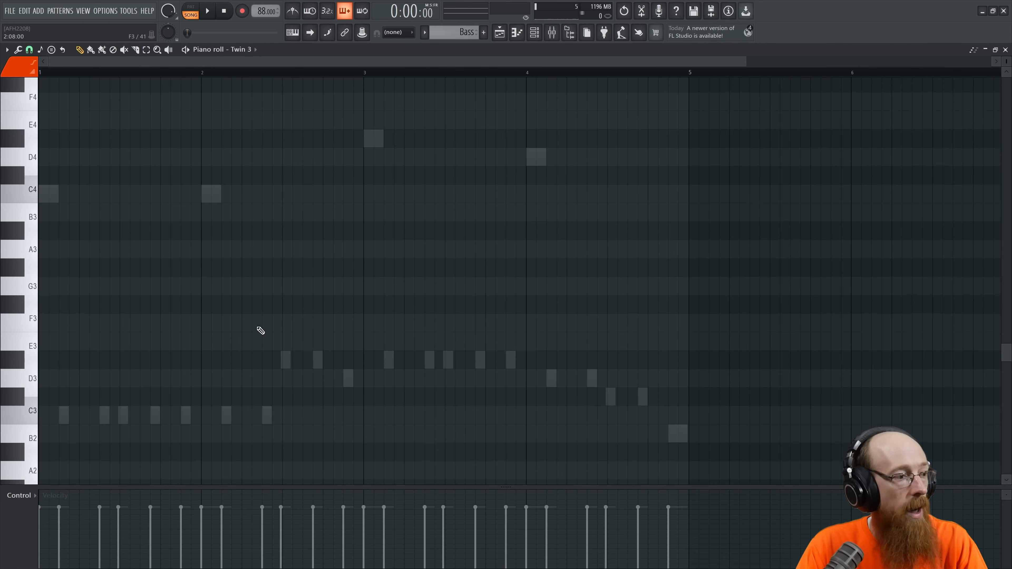
{"action": "scroll", "coordinate": [119, 404], "scroll_direction": "up", "scroll_amount": 5}
{"action": "left_click", "coordinate": [74, 356]}
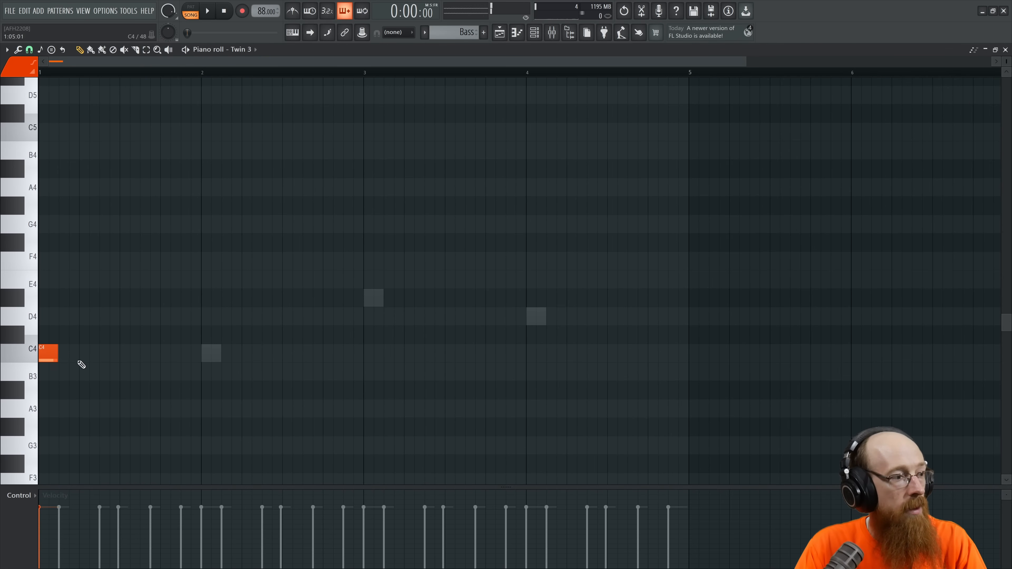
{"action": "left_click_drag", "start_coordinate": [56, 354], "coordinate": [35, 341]}
{"action": "scroll", "coordinate": [59, 324], "scroll_direction": "up", "scroll_amount": 3, "text": "ctrl"}
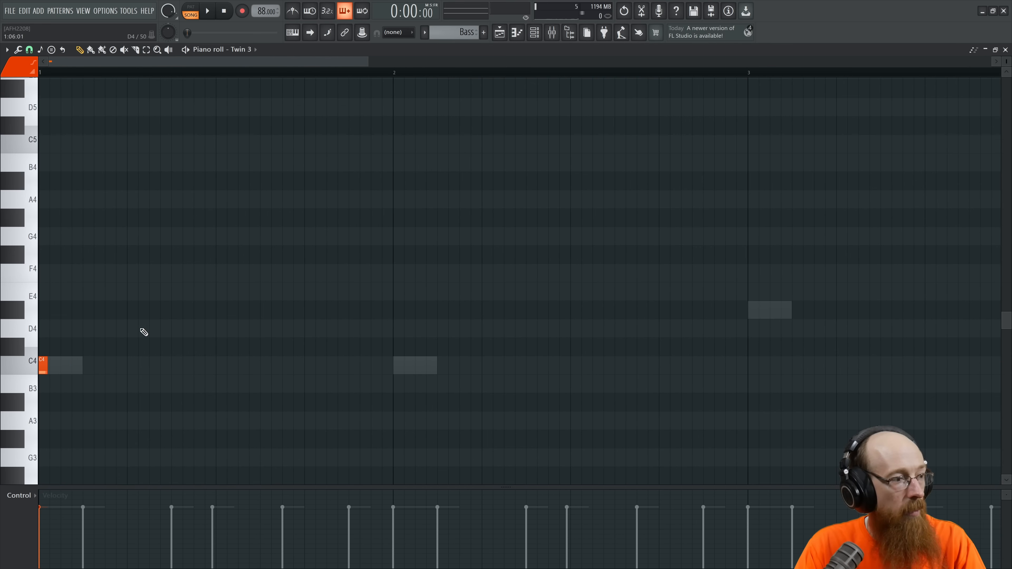
{"action": "left_click_drag", "start_coordinate": [46, 369], "coordinate": [391, 368]}
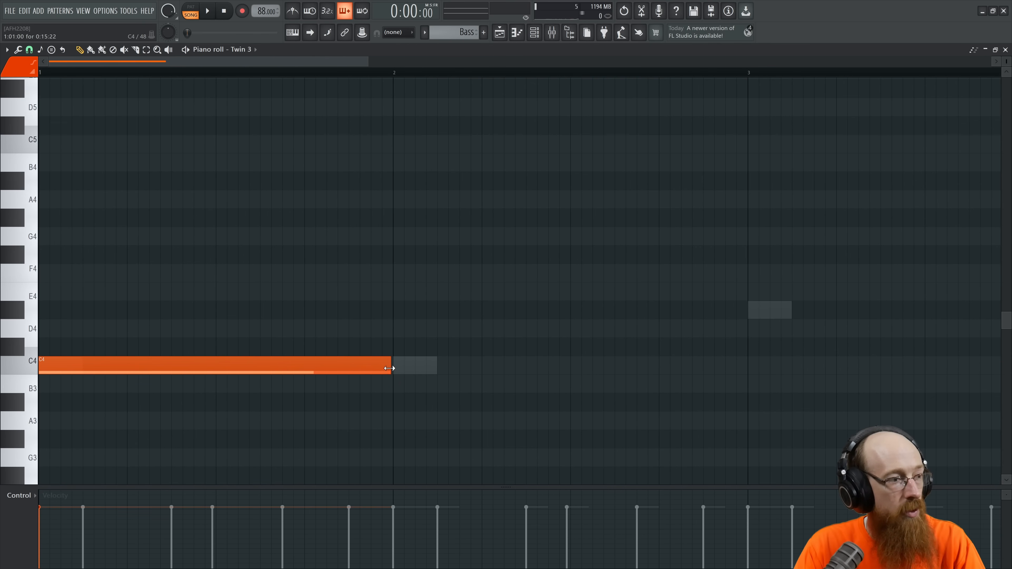
{"action": "left_click", "coordinate": [77, 311]}
{"action": "left_click", "coordinate": [52, 236]}
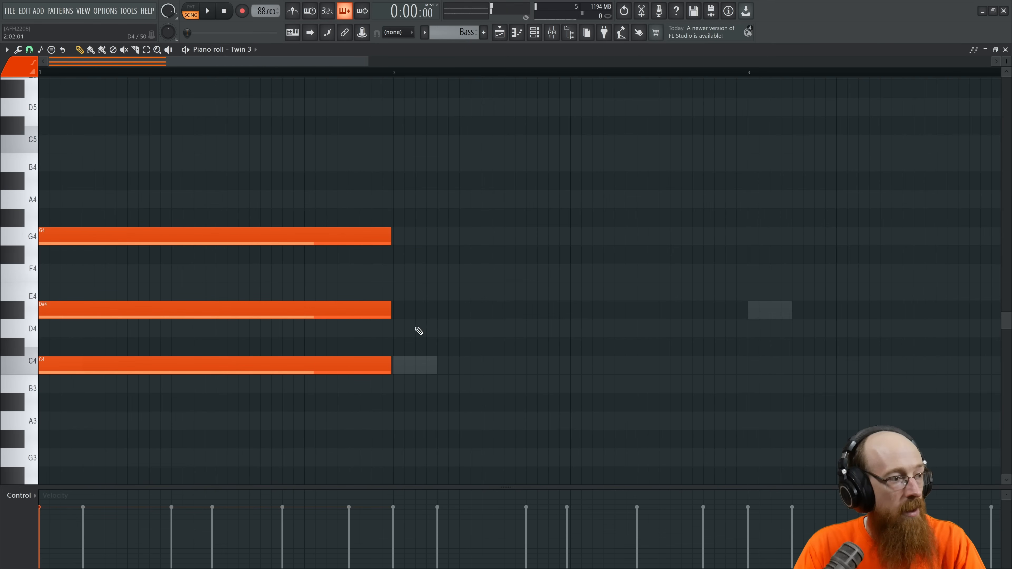
Step: Copy the bar 1 chord into bar 2
{"action": "scroll", "coordinate": [247, 321], "scroll_direction": "down", "scroll_amount": 3, "text": "ctrl"}
{"action": "scroll", "coordinate": [247, 321], "scroll_direction": "down", "scroll_amount": 1, "text": "ctrl"}
{"action": "scroll", "coordinate": [162, 357], "scroll_direction": "down", "scroll_amount": 3}
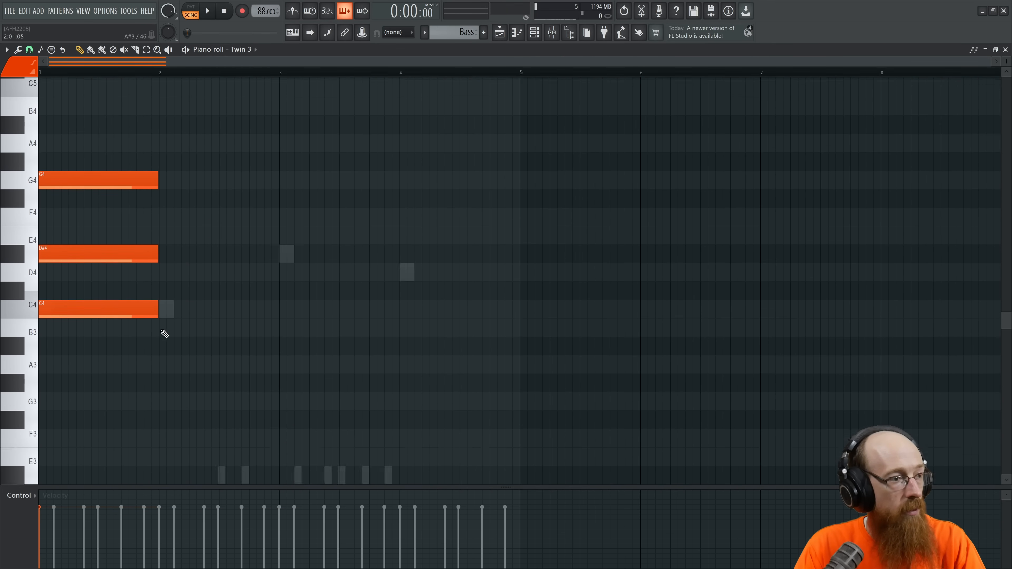
{"action": "left_click", "coordinate": [167, 255]}
{"action": "right_click", "coordinate": [176, 257]}
{"action": "key", "text": "ctrl+a"}
{"action": "left_click_drag", "start_coordinate": [119, 122], "coordinate": [238, 129], "text": "shift"}
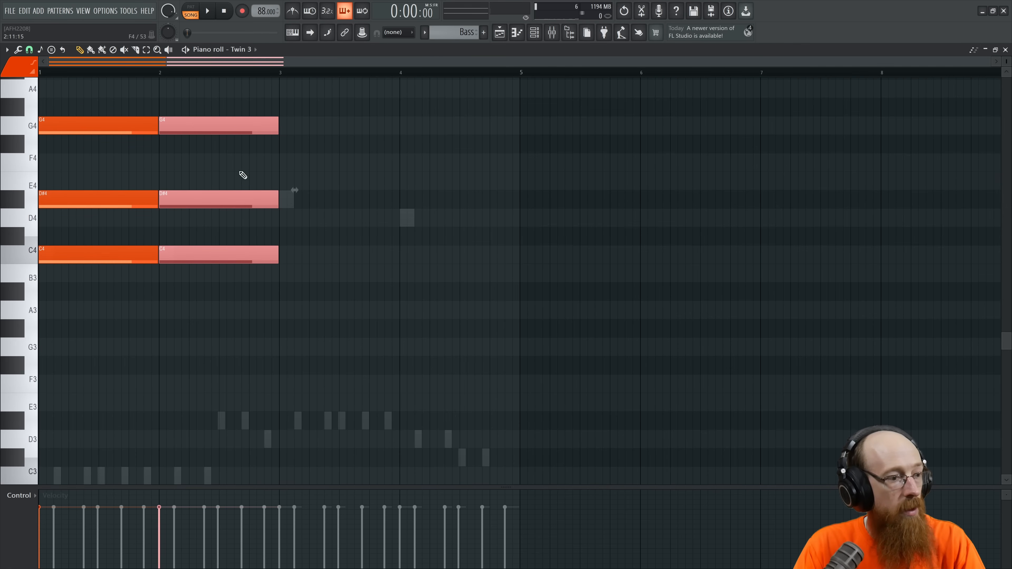
Step: Split the bar 2 chord at its midpoint and raise the second half's C4 by an octave to C5
{"action": "left_click_drag", "start_coordinate": [225, 285], "coordinate": [219, 107]}
{"action": "key", "text": "ctrl+d"}
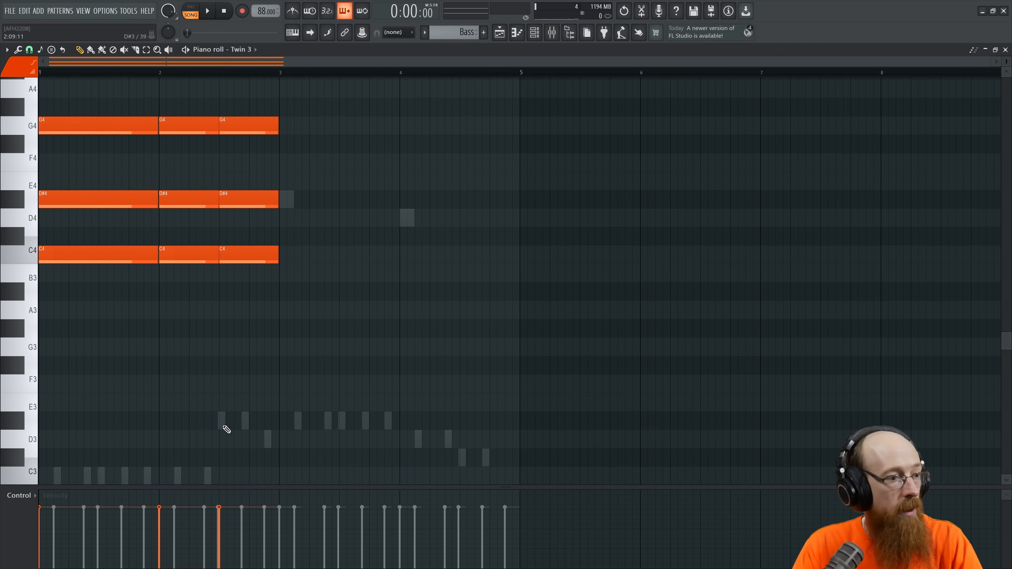
{"action": "left_click", "coordinate": [261, 255], "text": "ctrl"}
{"action": "key", "text": "ctrl+Up"}
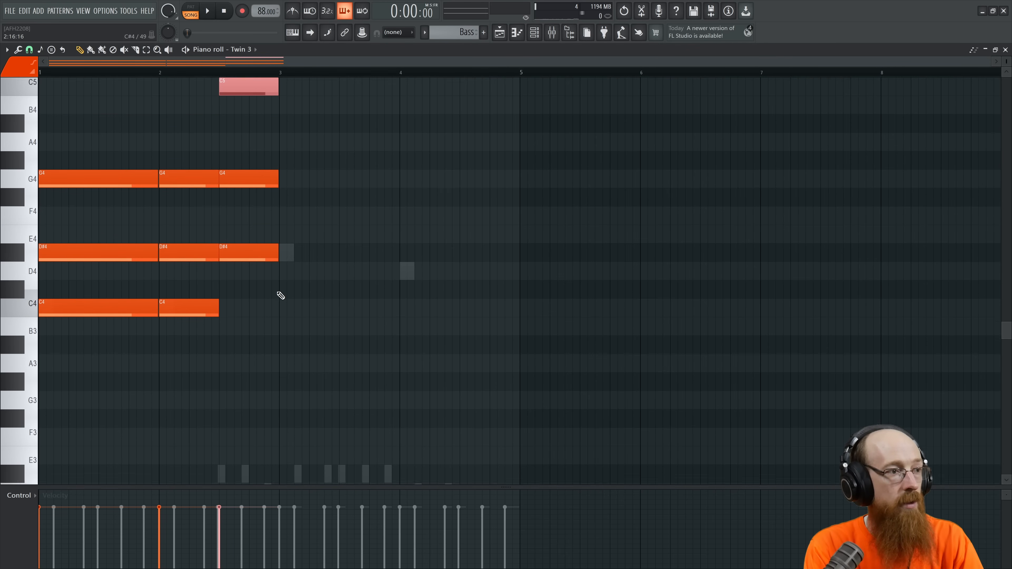
{"action": "scroll", "coordinate": [394, 167], "scroll_direction": "down", "scroll_amount": 3}
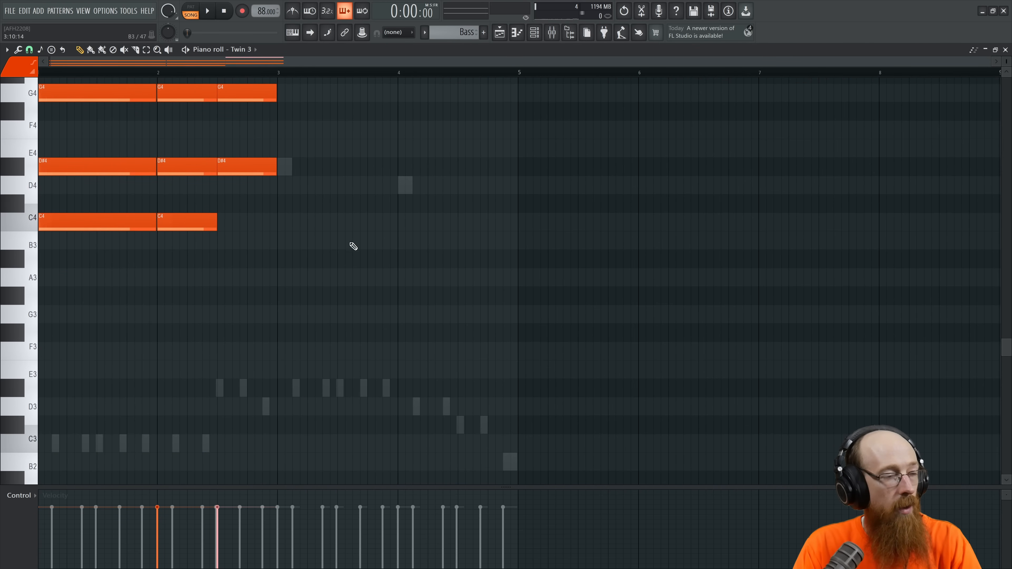
Step: Copy the last bar 2 chord into bar 3, stretch it to the full bar and lower its C5 to A#4
{"action": "scroll", "coordinate": [350, 244], "scroll_direction": "up", "scroll_amount": 4}
{"action": "left_click_drag", "start_coordinate": [214, 123], "coordinate": [258, 380]}
{"action": "left_click_drag", "start_coordinate": [211, 355], "coordinate": [374, 360]}
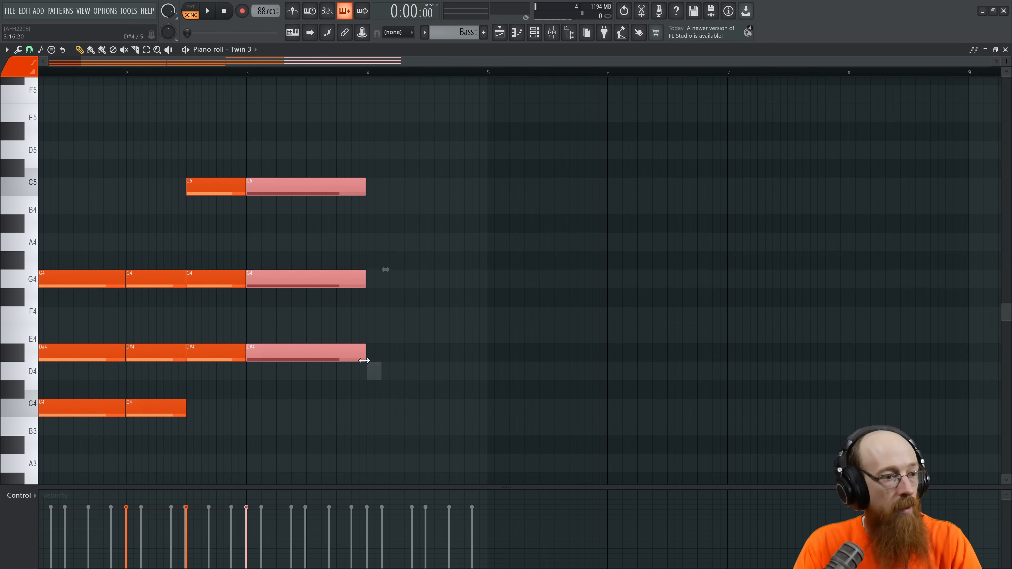
{"action": "left_click_drag", "start_coordinate": [368, 353], "coordinate": [365, 355]}
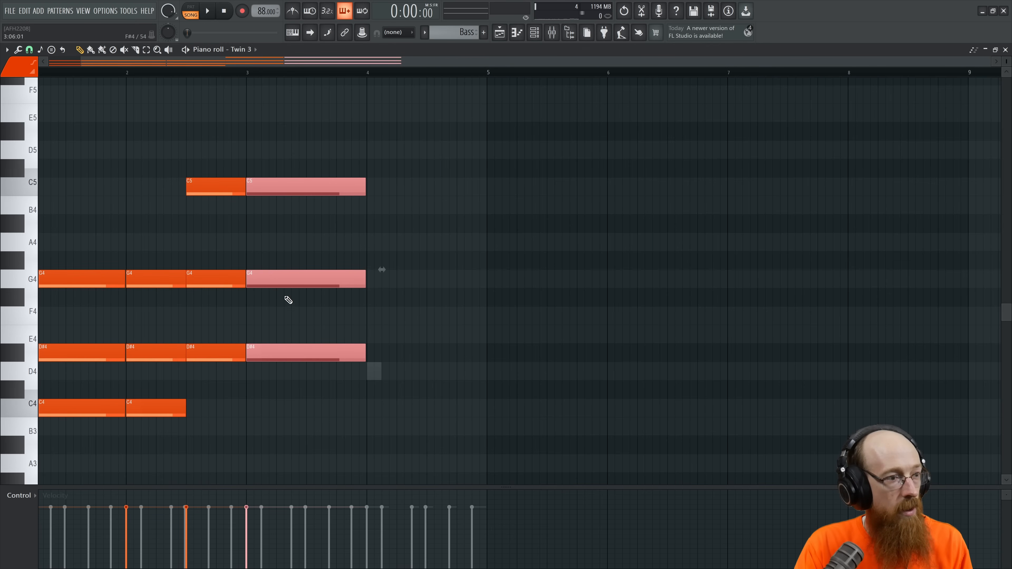
{"action": "left_click", "coordinate": [293, 220]}
{"action": "left_click_drag", "start_coordinate": [266, 187], "coordinate": [266, 221]}
Step: Copy the bar 3 chord into bar 4, split it into two half-bar chords and lower the first one's D#4 to D4
{"action": "scroll", "coordinate": [403, 224], "scroll_direction": "down", "scroll_amount": 5}
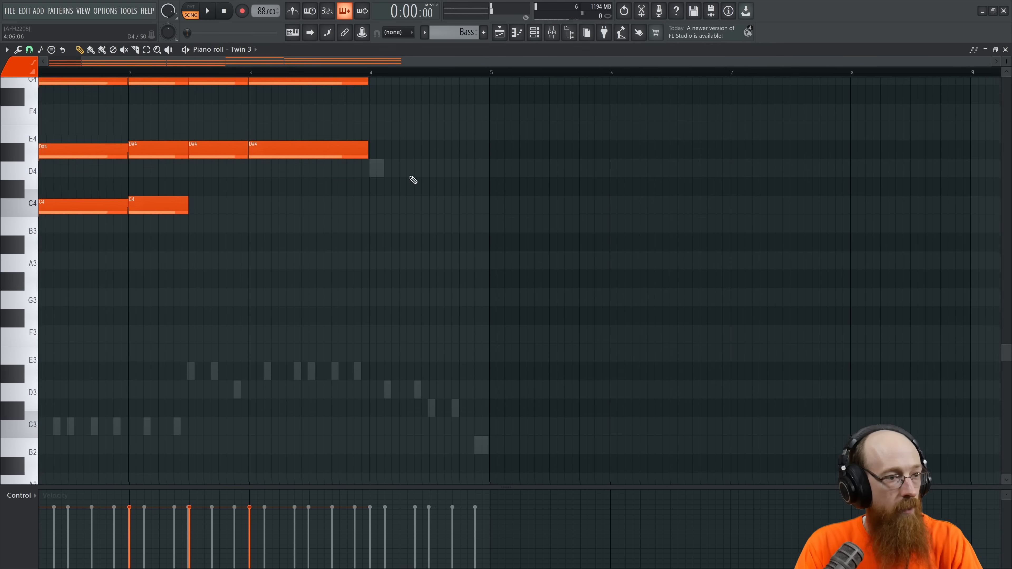
{"action": "scroll", "coordinate": [372, 298], "scroll_direction": "up", "scroll_amount": 5}
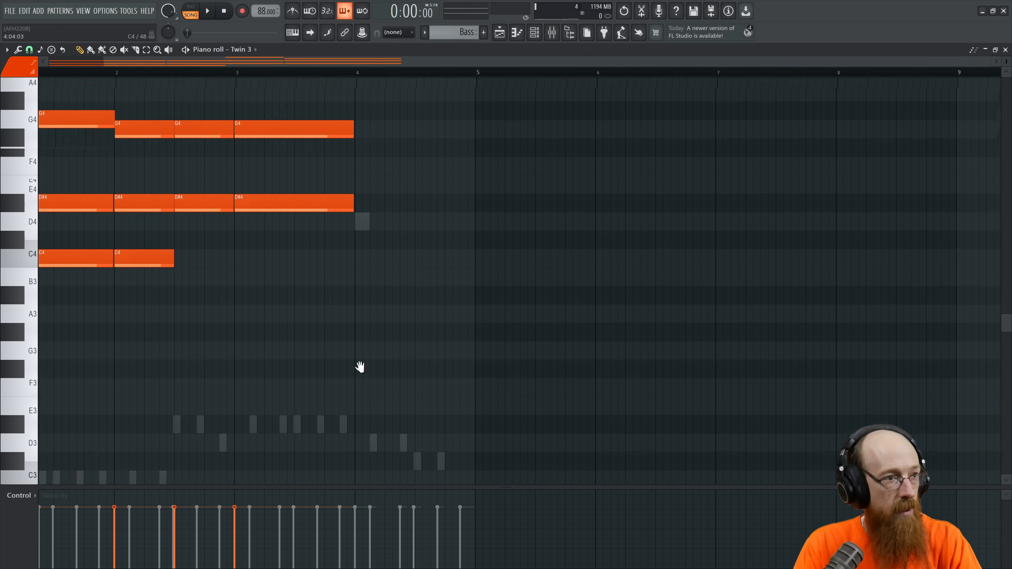
{"action": "left_click_drag", "start_coordinate": [278, 210], "coordinate": [384, 229], "text": "ctrl"}
{"action": "scroll", "coordinate": [416, 297], "scroll_direction": "down", "scroll_amount": 4}
{"action": "scroll", "coordinate": [383, 199], "scroll_direction": "up", "scroll_amount": 3}
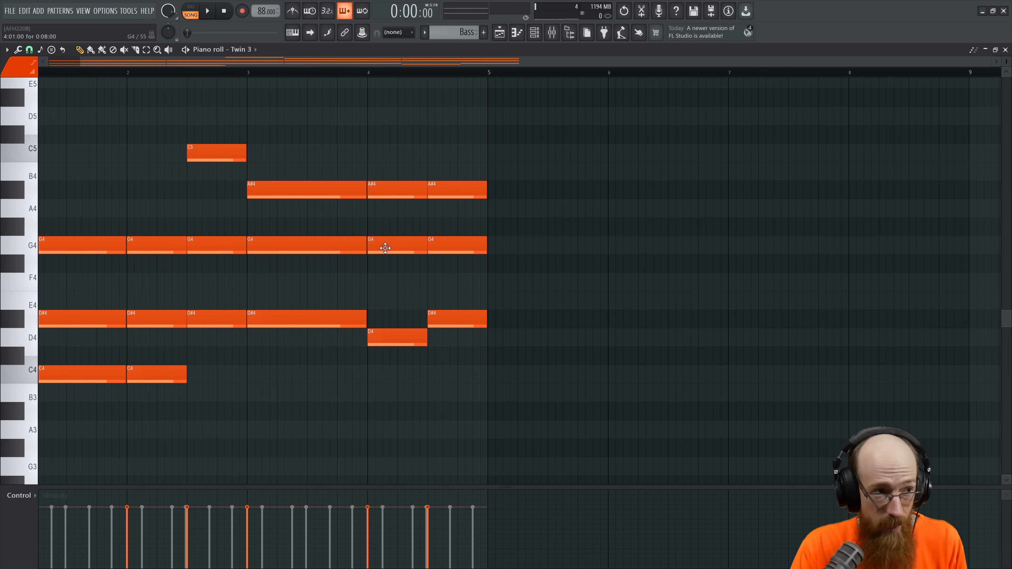
Step: In the last half-bar chord of bar 4, lower D#4 to D4 and raise A#4 to B4
{"action": "left_click_drag", "start_coordinate": [453, 324], "coordinate": [446, 220]}
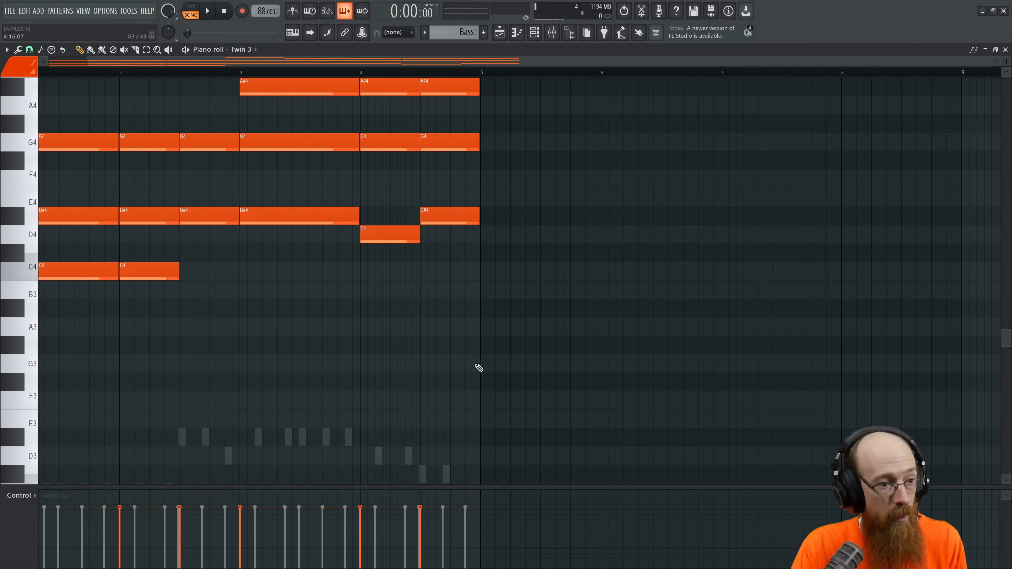
{"action": "left_click_drag", "start_coordinate": [466, 418], "coordinate": [459, 319]}
{"action": "left_click_drag", "start_coordinate": [449, 205], "coordinate": [442, 299]}
{"action": "left_click_drag", "start_coordinate": [423, 211], "coordinate": [423, 228]}
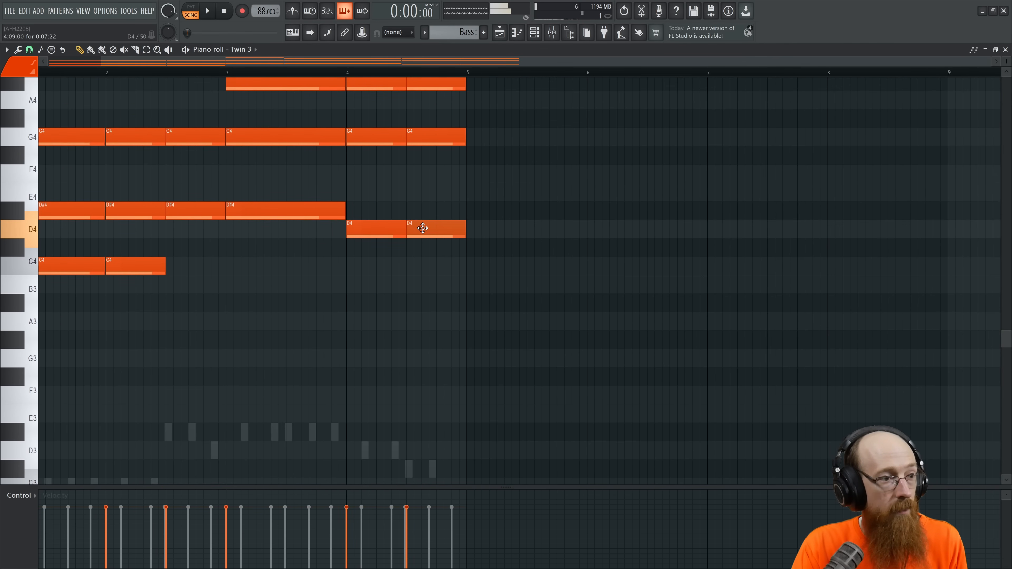
{"action": "scroll", "coordinate": [428, 228], "scroll_direction": "up", "scroll_amount": 4}
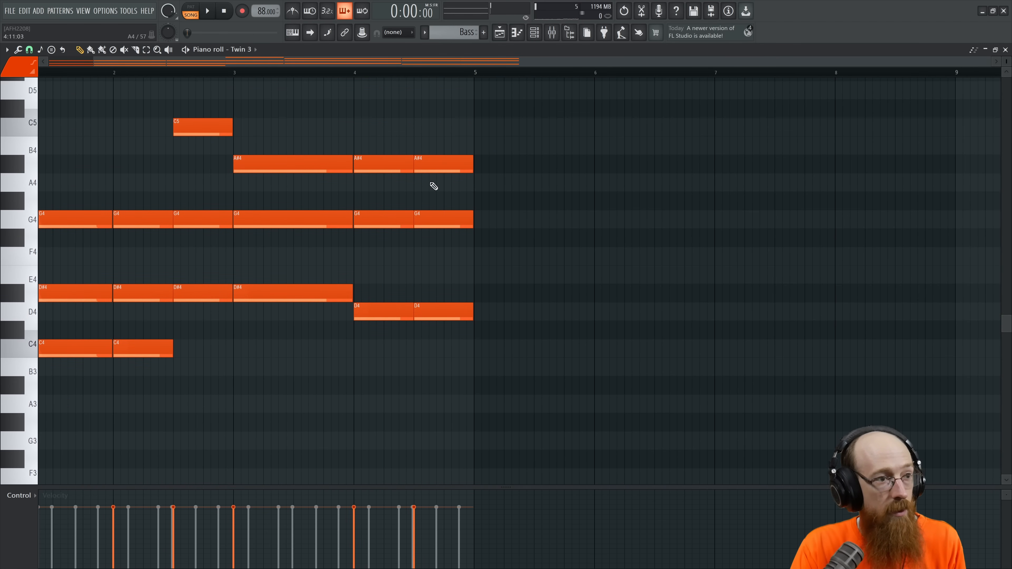
{"action": "left_click_drag", "start_coordinate": [427, 169], "coordinate": [427, 150]}
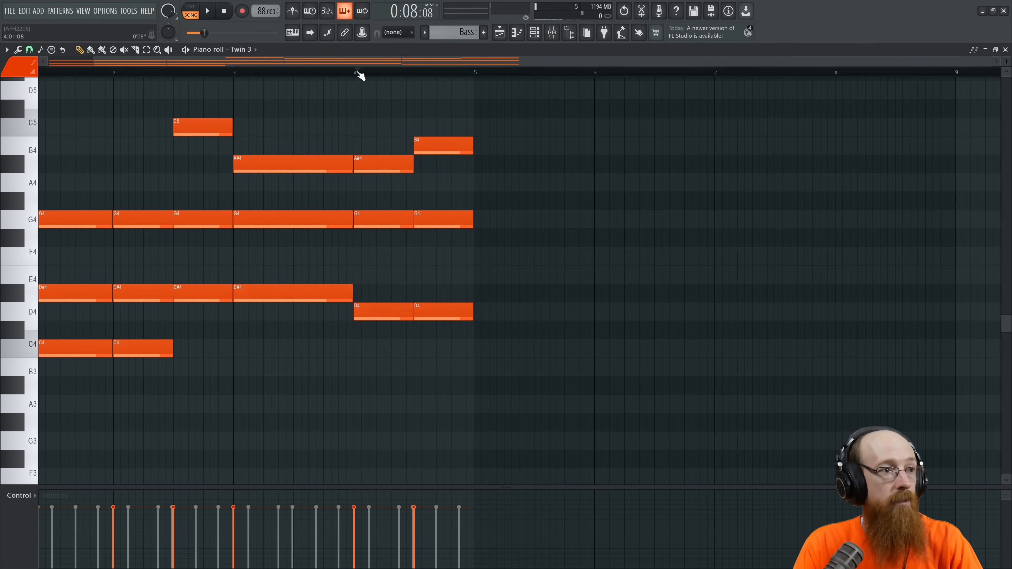
Step: Play back the end of the chord progression and close the piano roll
{"action": "key", "text": "space"}
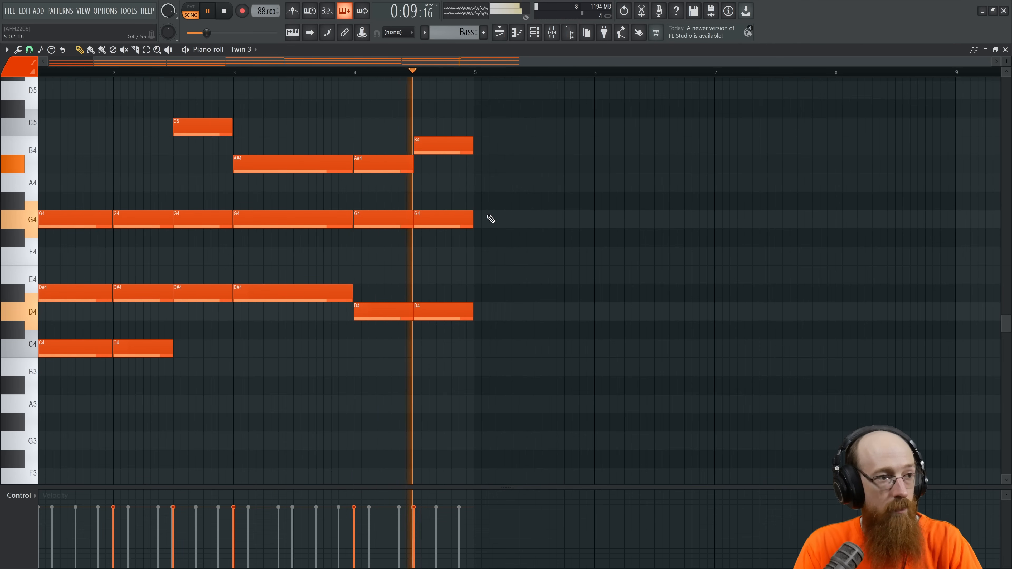
{"action": "key", "text": "space"}
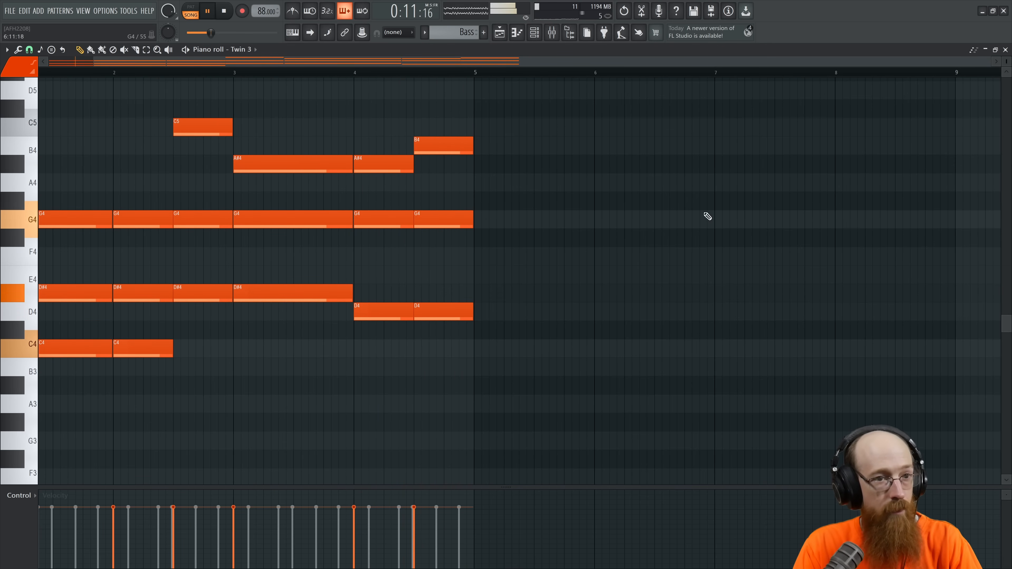
{"action": "left_click", "coordinate": [1005, 50]}
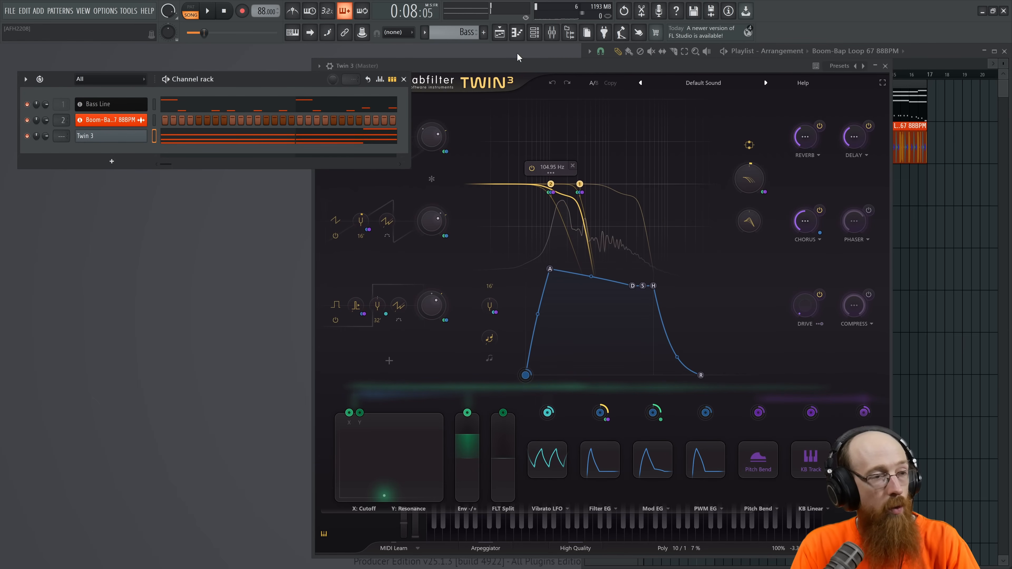
Step: Turn on the Twin 3 channel's arpeggiator in the upward direction with a range of 2, and shorten its gate
{"action": "left_click_drag", "start_coordinate": [544, 68], "coordinate": [283, 66]}
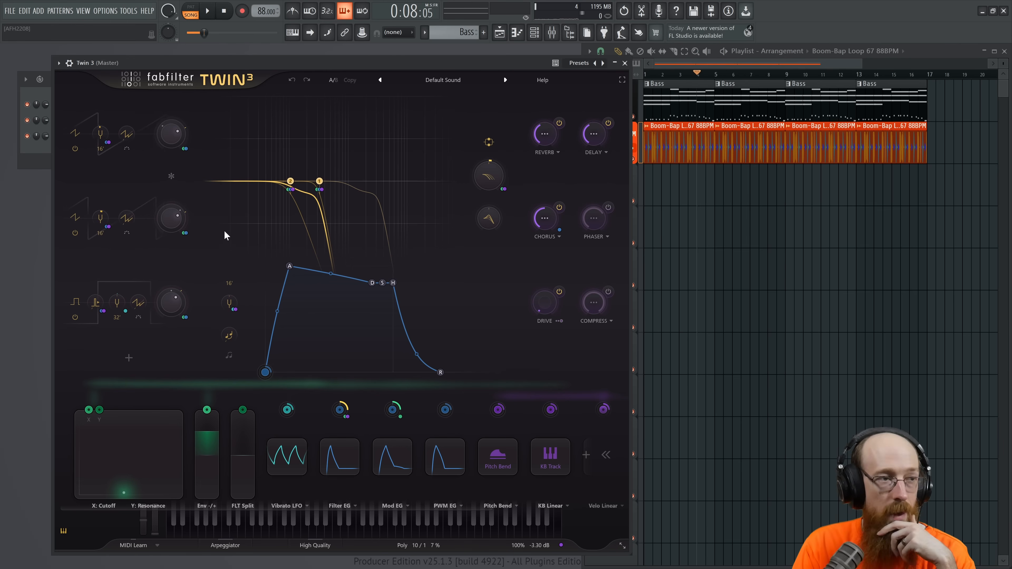
{"action": "left_click", "coordinate": [70, 63]}
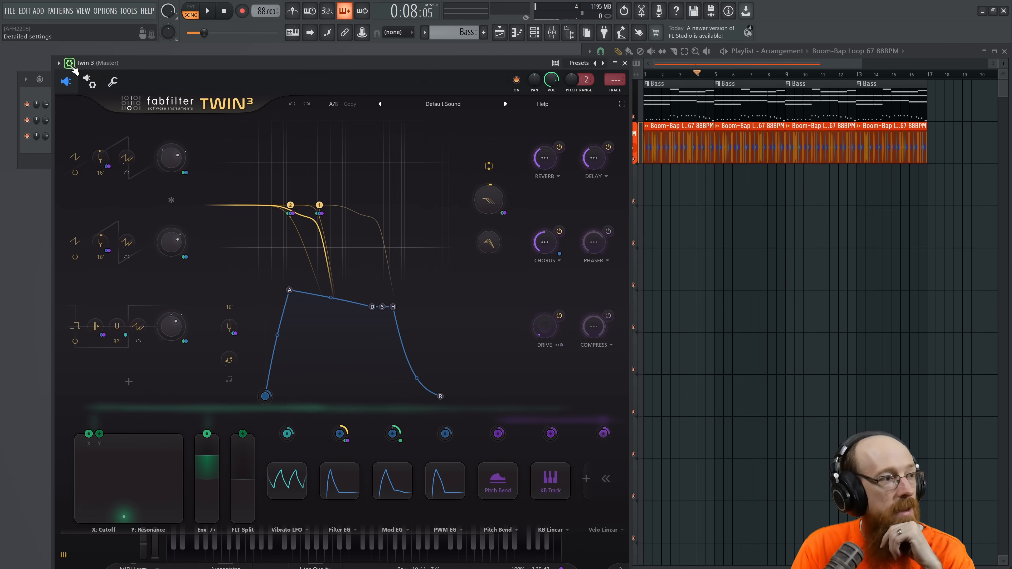
{"action": "left_click", "coordinate": [89, 81]}
{"action": "left_click", "coordinate": [103, 104]}
{"action": "left_click", "coordinate": [112, 82]}
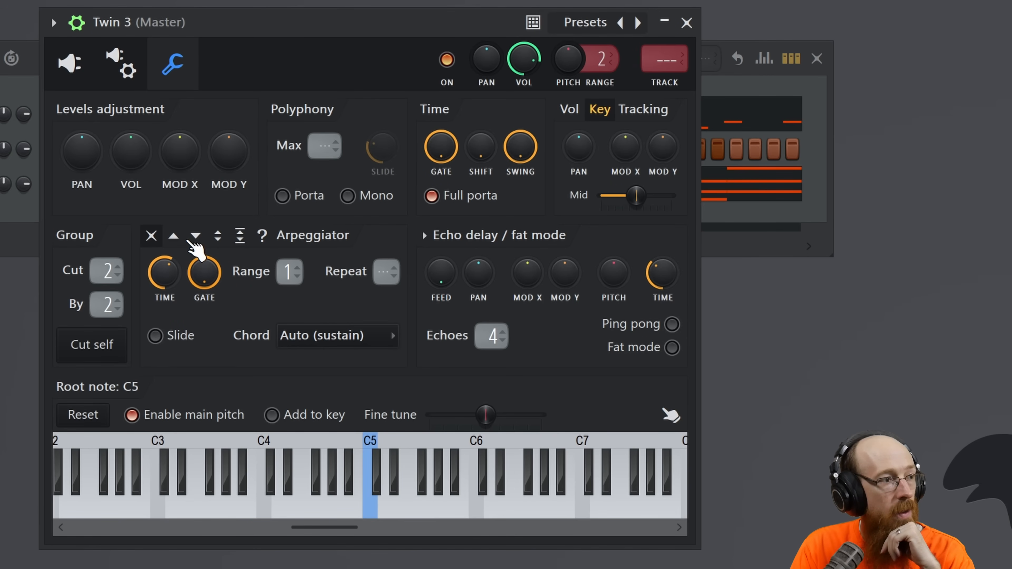
{"action": "left_click", "coordinate": [174, 235]}
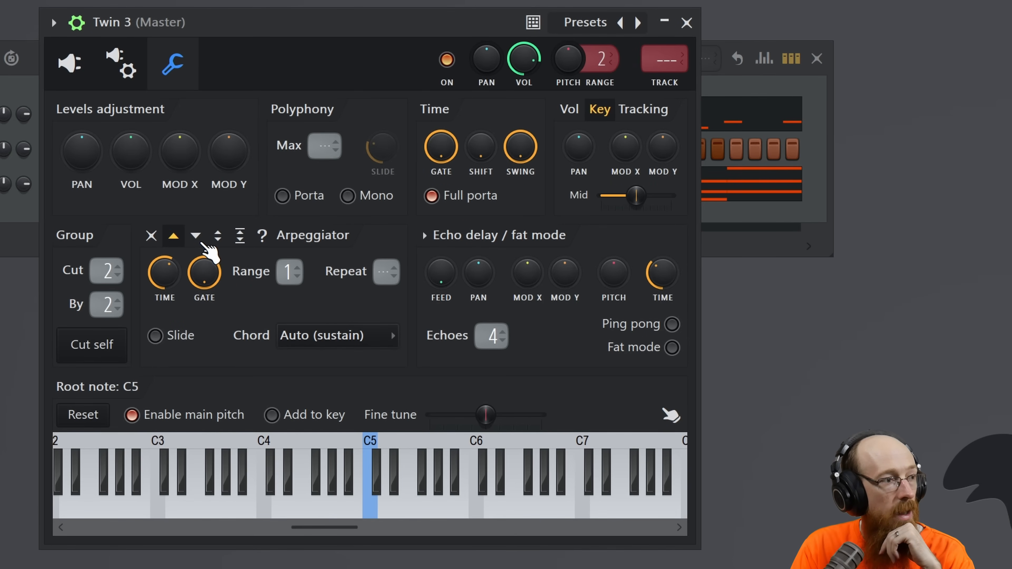
{"action": "left_click_drag", "start_coordinate": [278, 270], "coordinate": [278, 259]}
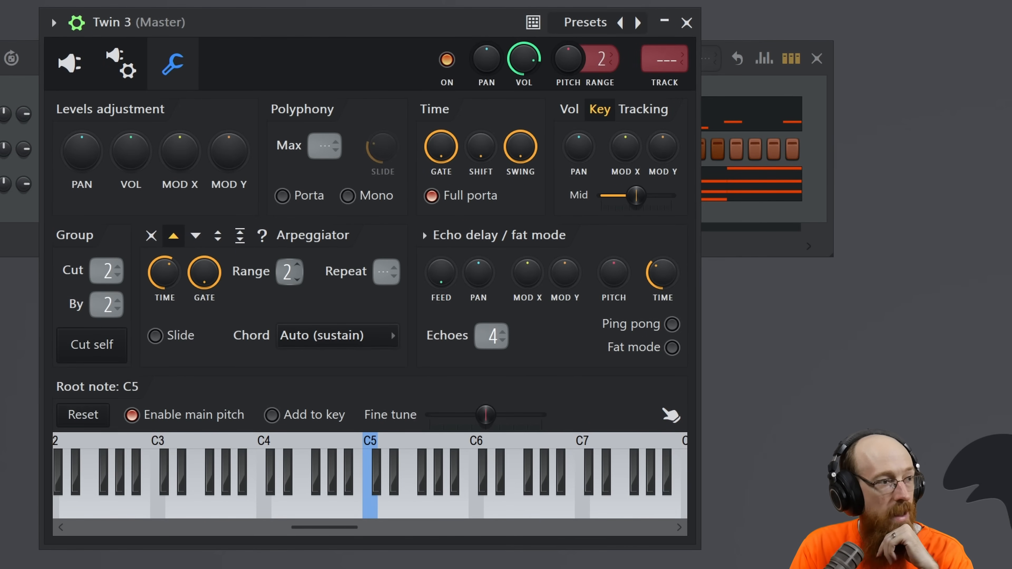
{"action": "left_click_drag", "start_coordinate": [189, 280], "coordinate": [189, 335]}
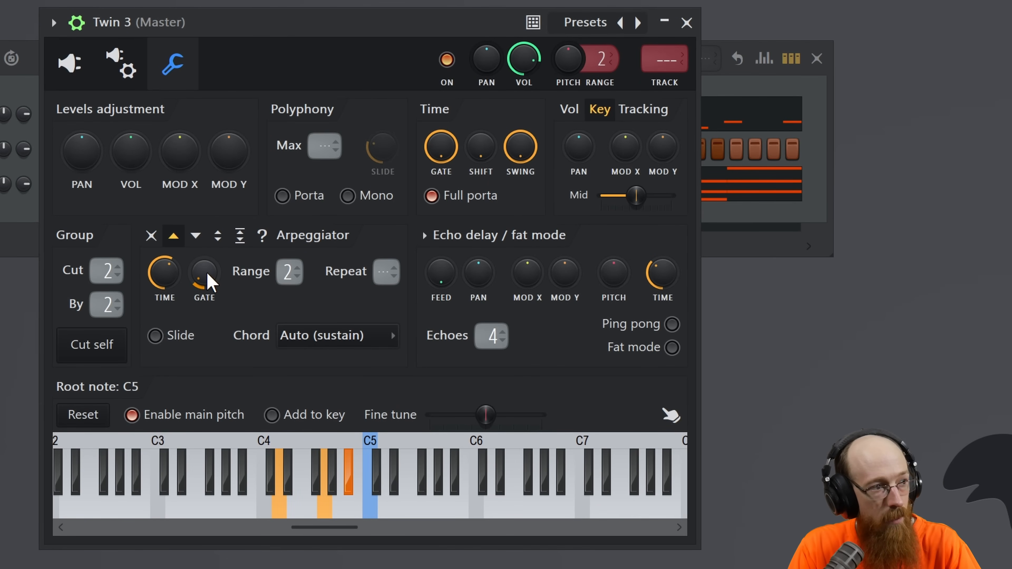
{"action": "left_click_drag", "start_coordinate": [210, 285], "coordinate": [210, 295]}
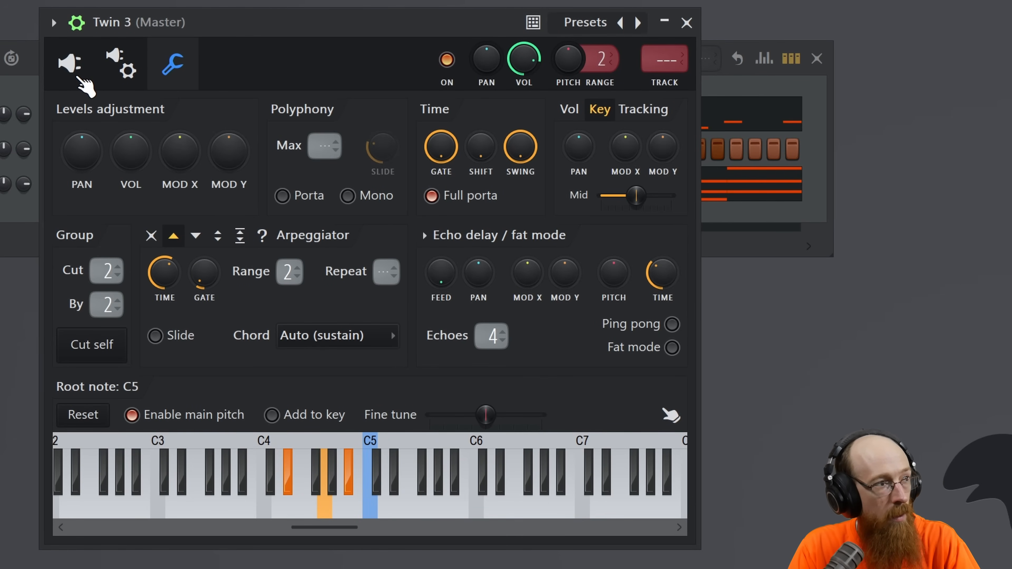
Step: Adjust the Twin 3 effects during playback by raising the drive, lowering the reverb amount and switching off the delay
{"action": "left_click", "coordinate": [74, 65]}
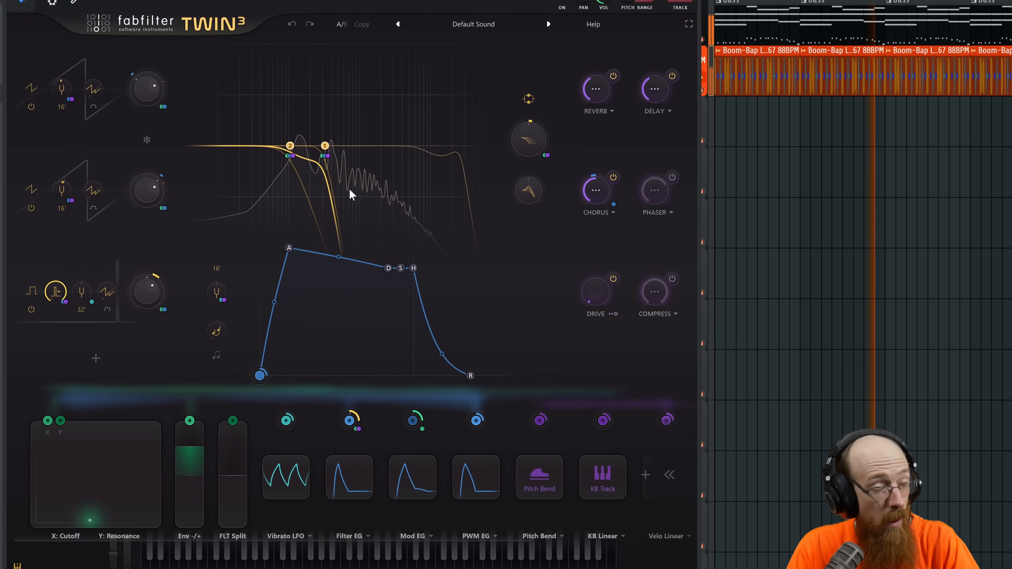
{"action": "left_click_drag", "start_coordinate": [494, 3], "coordinate": [484, 0]}
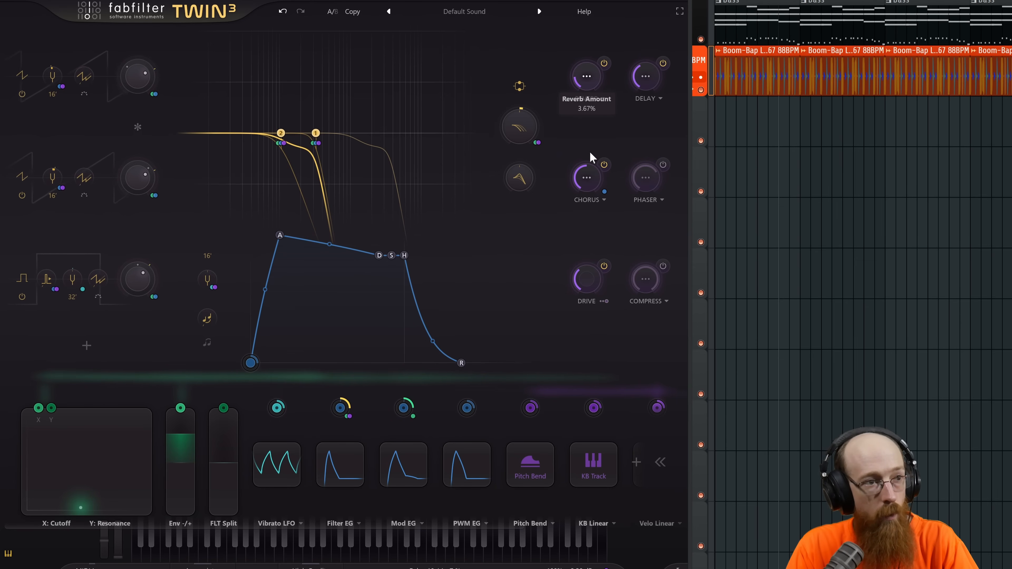
{"action": "key", "text": "space"}
{"action": "left_click_drag", "start_coordinate": [584, 82], "coordinate": [586, 88]}
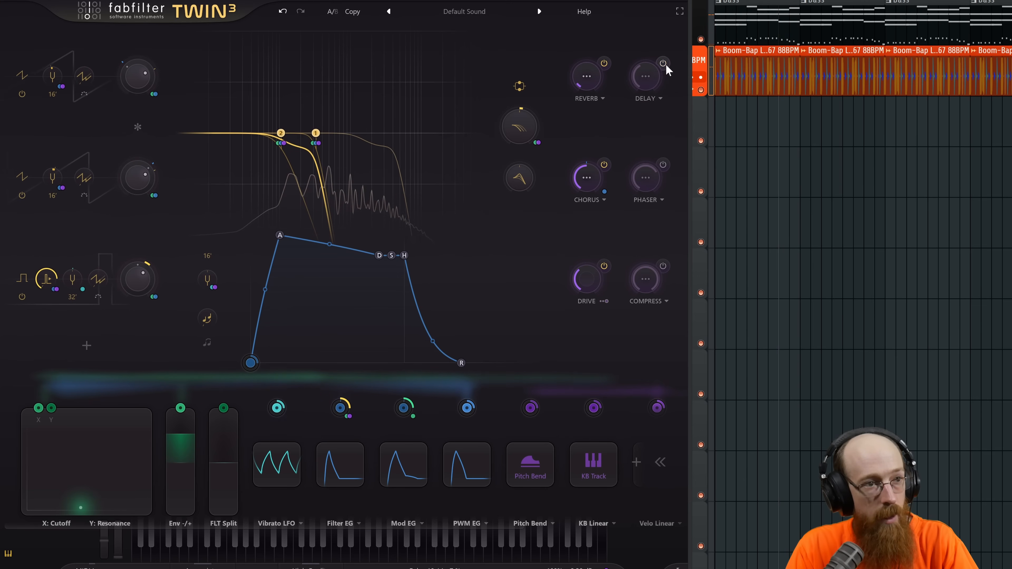
Step: Transpose all notes of the Twin 3 chord progression down one octave and listen to it with the beat
{"action": "key", "text": "space"}
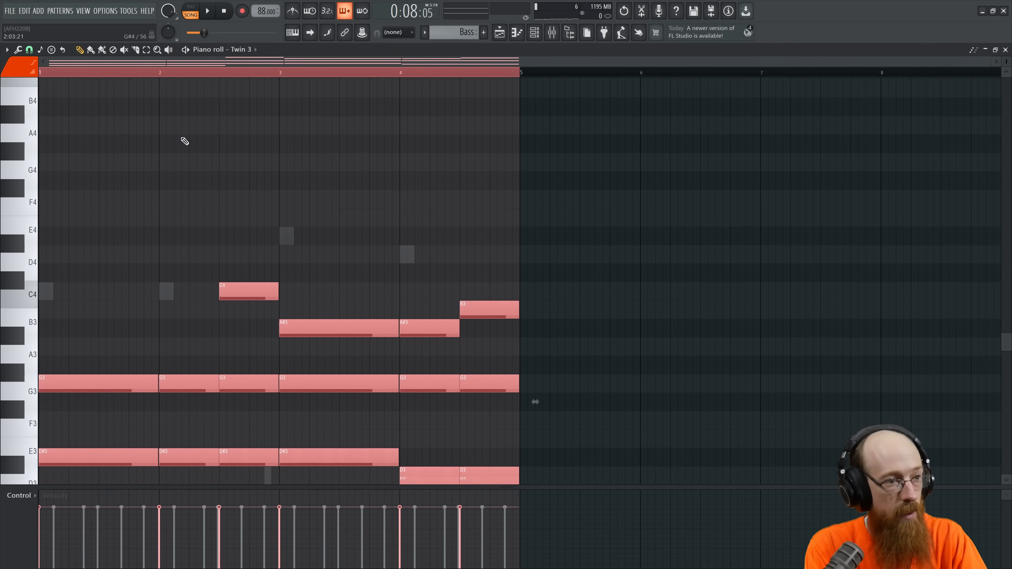
{"action": "key", "text": "space"}
{"action": "scroll", "coordinate": [204, 199], "scroll_direction": "down", "scroll_amount": 5}
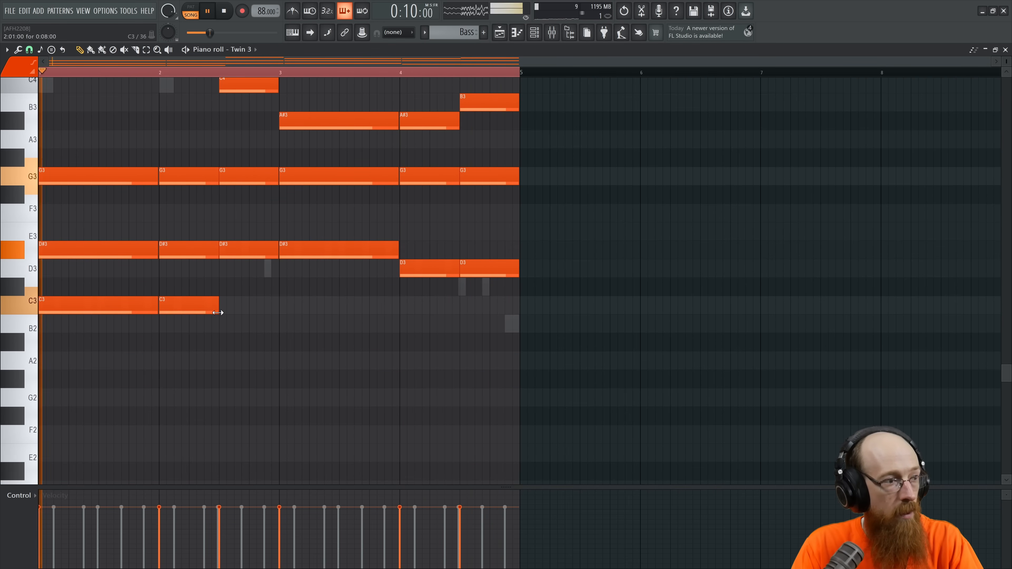
{"action": "scroll", "coordinate": [154, 249], "scroll_direction": "up", "scroll_amount": 3}
{"action": "left_click_drag", "start_coordinate": [154, 250], "coordinate": [368, 295]}
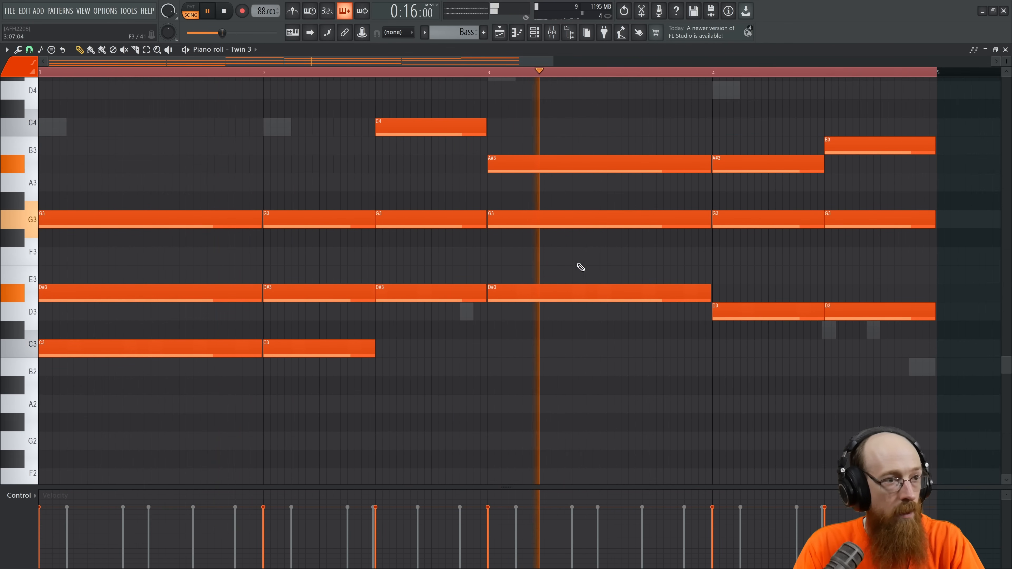
Step: Try lowering the bar 3 G3 note of the chord progression to F#3, play it back and restore the note
{"action": "key", "text": "space"}
{"action": "left_click", "coordinate": [570, 219], "text": "ctrl"}
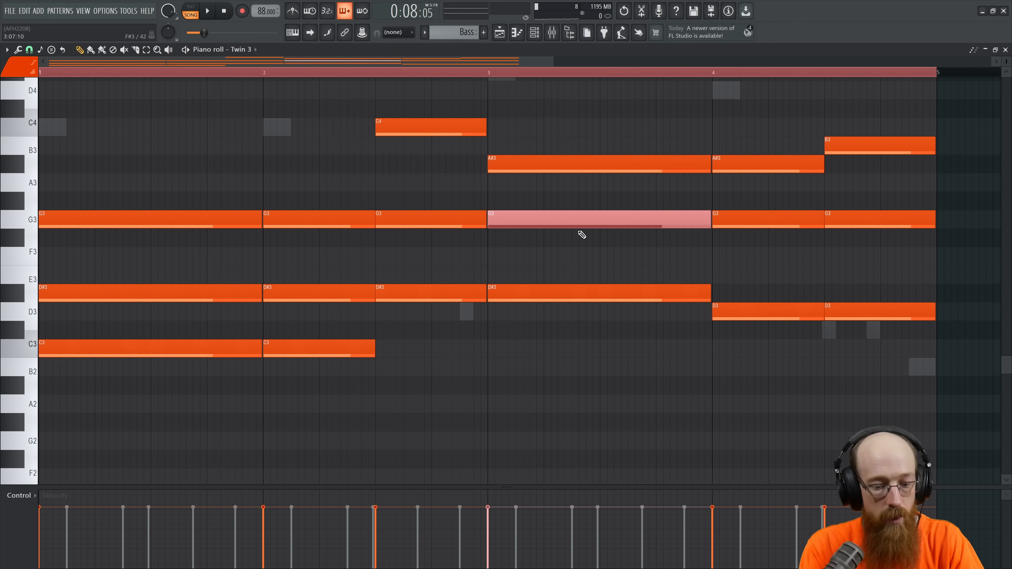
{"action": "key", "text": "ctrl+Down"}
{"action": "key", "text": "ctrl+Up"}
{"action": "key", "text": "shift+Down"}
{"action": "key", "text": "Caps_Lock"}
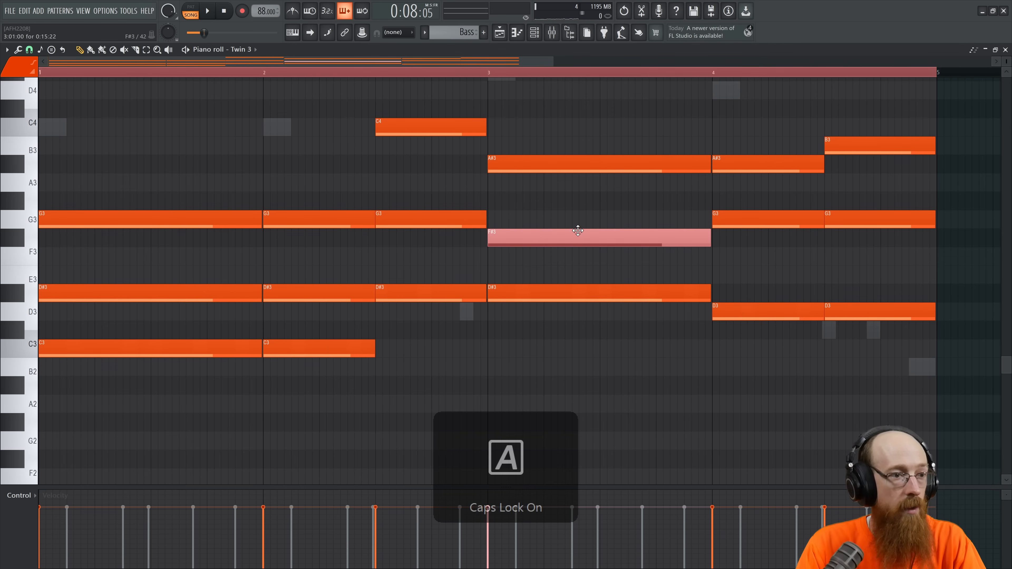
{"action": "key", "text": "Caps_Lock"}
{"action": "left_click", "coordinate": [492, 73]}
{"action": "key", "text": "space"}
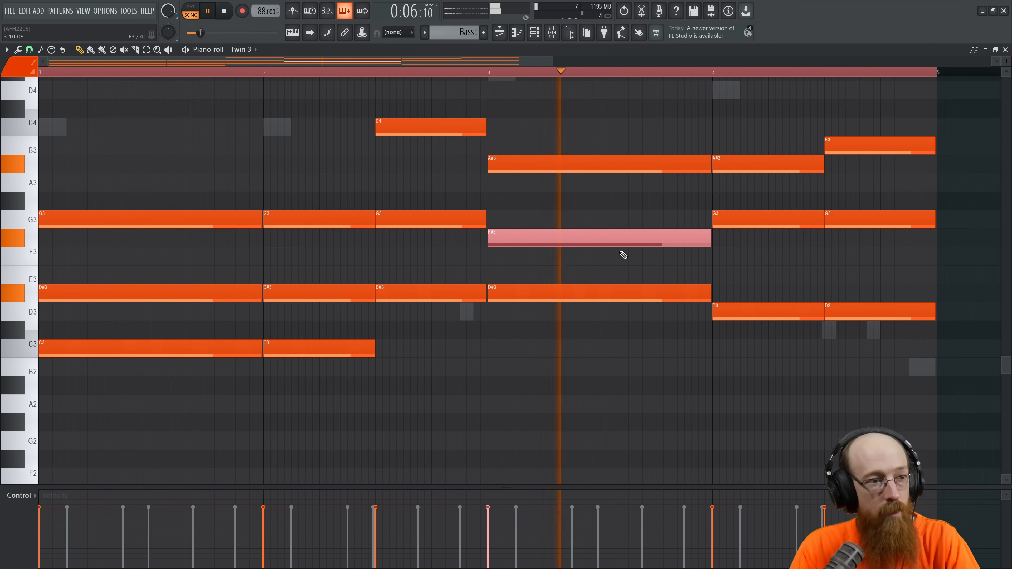
{"action": "key", "text": "space"}
{"action": "left_click_drag", "start_coordinate": [542, 227], "coordinate": [542, 214]}
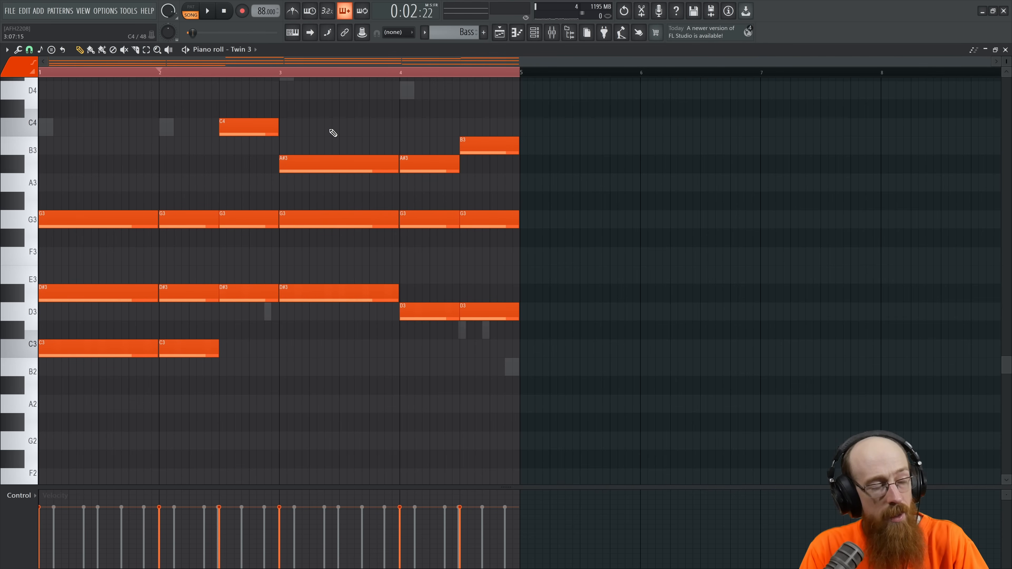
Step: Transpose all notes of the Twin 3 chord progression up one octave and play it back with the beat
{"action": "left_click_drag", "start_coordinate": [330, 130], "coordinate": [331, 327]}
{"action": "left_click", "coordinate": [273, 312], "text": "ctrl"}
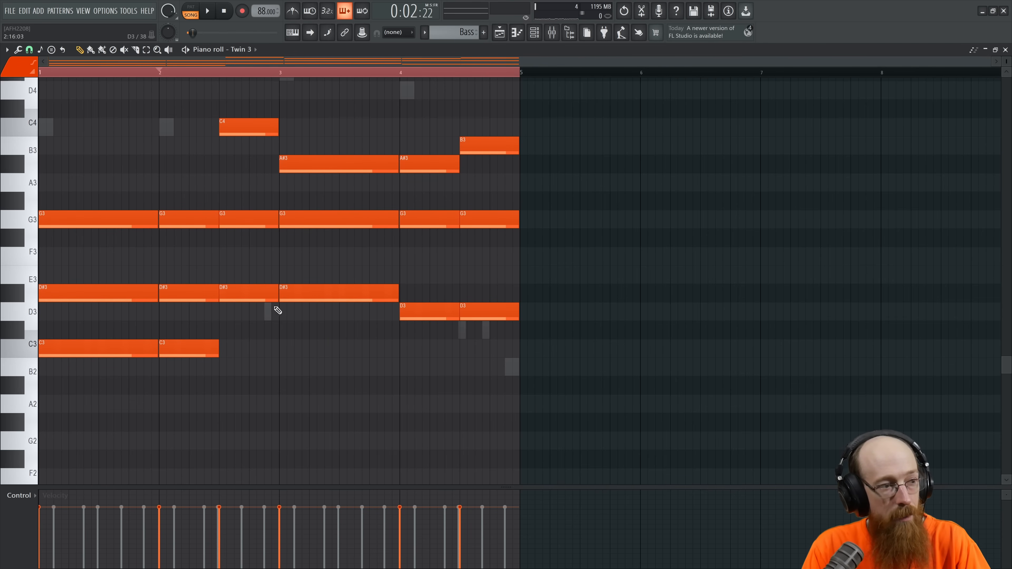
{"action": "key", "text": "ctrl+a"}
{"action": "key", "text": "ctrl+Up"}
{"action": "scroll", "coordinate": [303, 364], "scroll_direction": "up", "scroll_amount": 5}
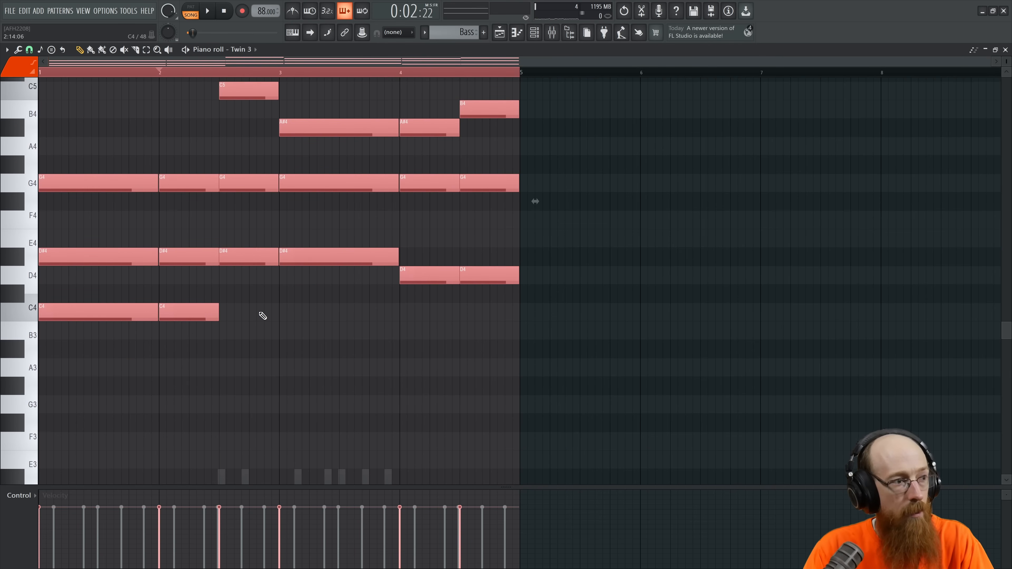
{"action": "key", "text": "space"}
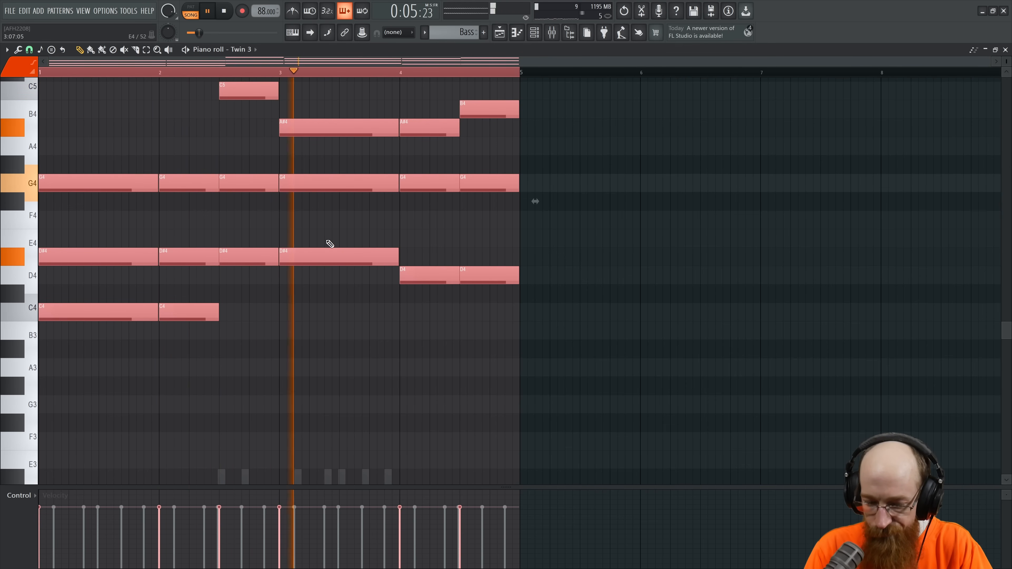
{"action": "key", "text": "space"}
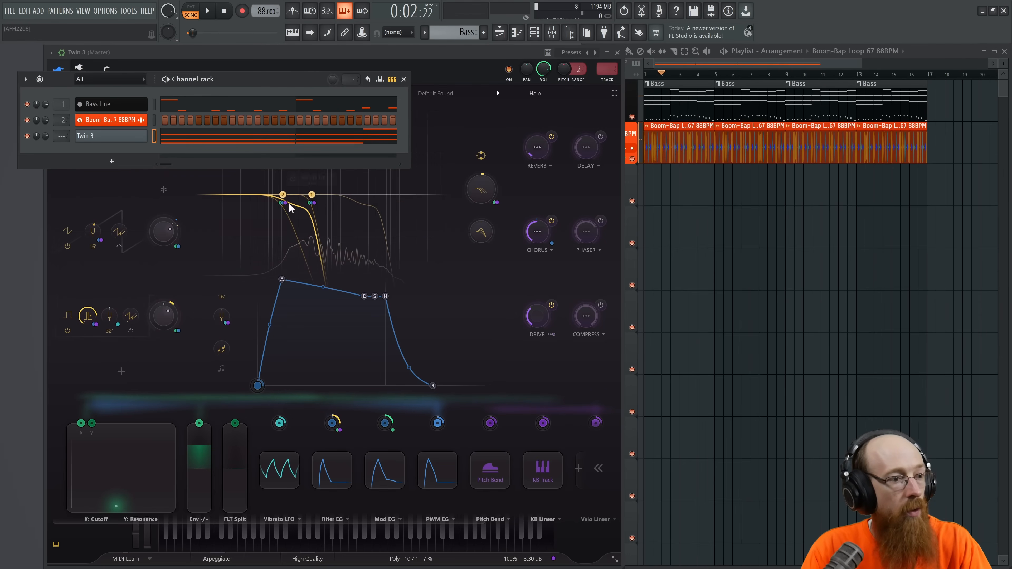
Step: Shorten the main envelope's attack to 4.832 ms, raise its sustain to 0 dB and shorten its release
{"action": "left_click_drag", "start_coordinate": [282, 280], "coordinate": [272, 280]}
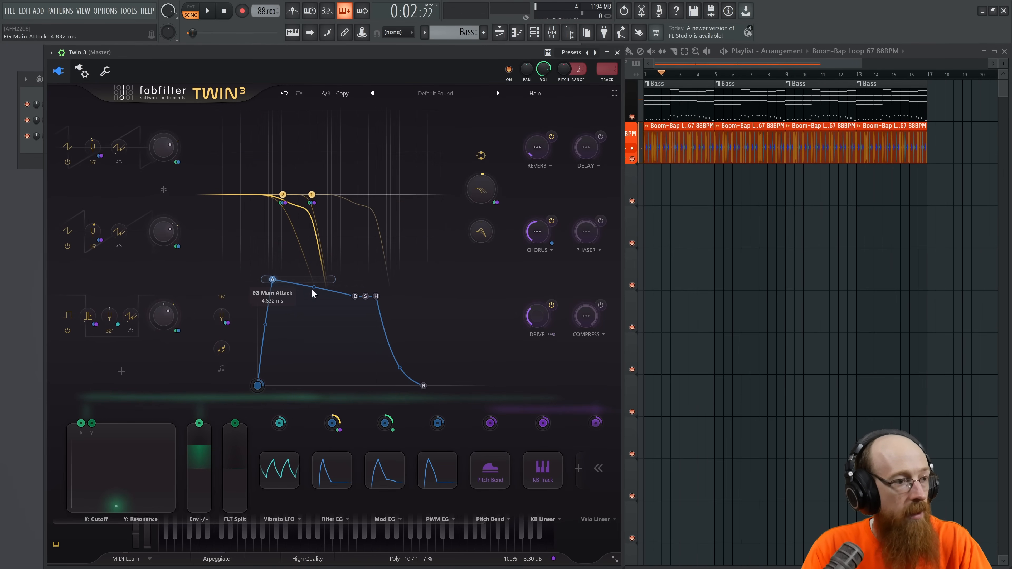
{"action": "left_click_drag", "start_coordinate": [366, 297], "coordinate": [366, 282]}
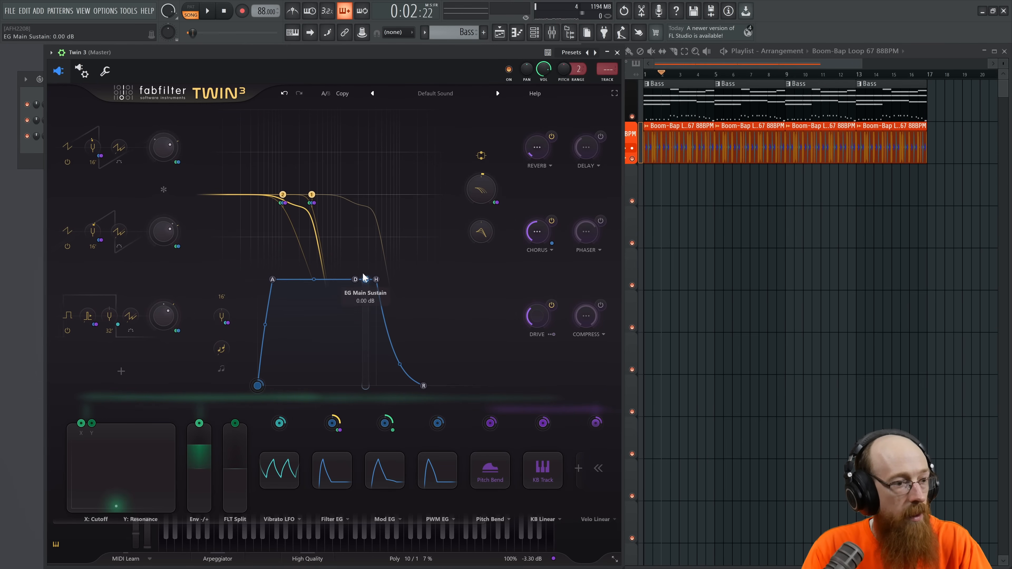
{"action": "key", "text": "space"}
{"action": "left_click_drag", "start_coordinate": [388, 392], "coordinate": [393, 385]}
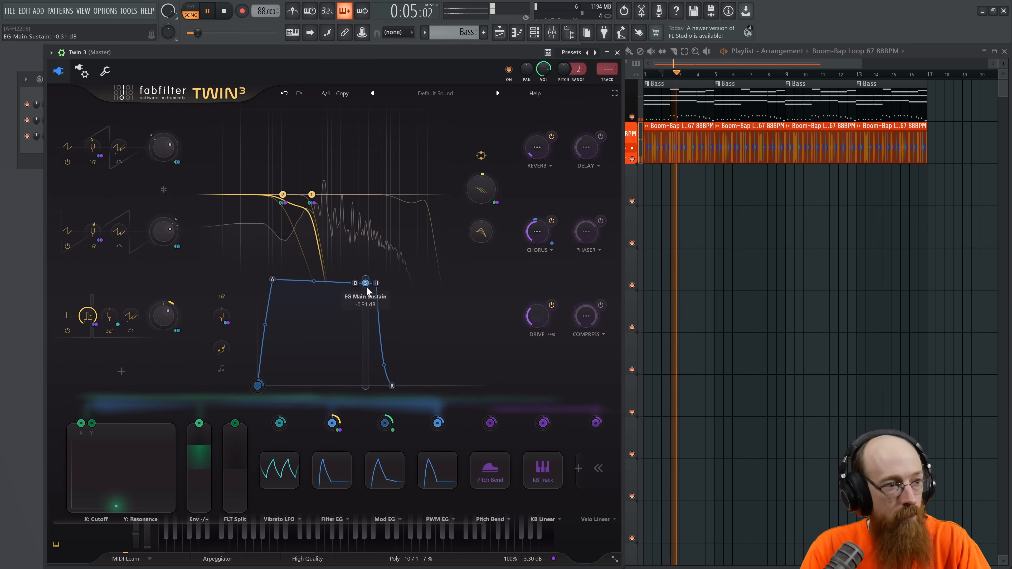
Step: Lower the main envelope's sustain and curve its decay to a slope of 0.651, listening to the result
{"action": "left_click_drag", "start_coordinate": [365, 281], "coordinate": [318, 314]}
{"action": "key", "text": "space"}
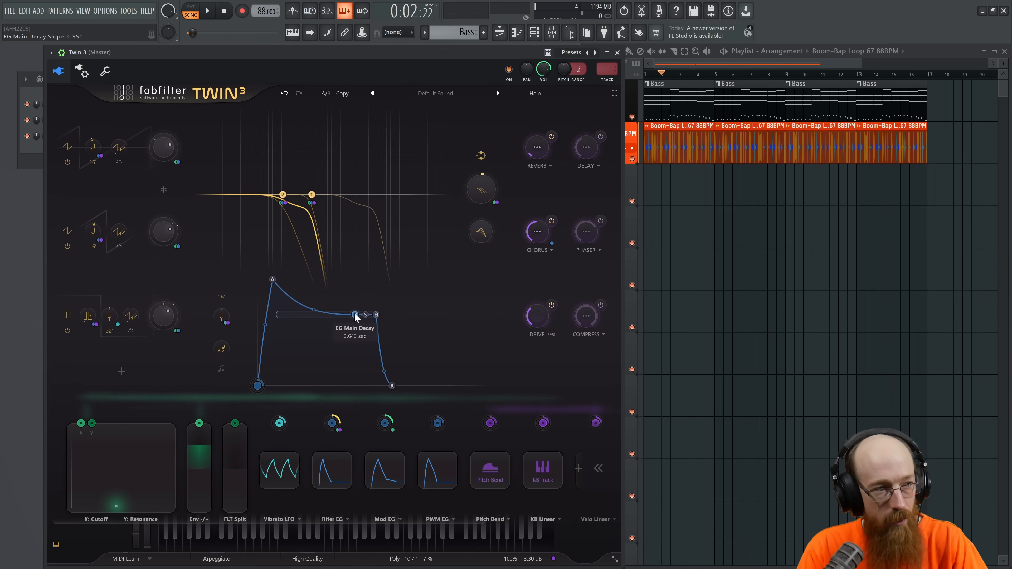
{"action": "left_click_drag", "start_coordinate": [370, 317], "coordinate": [316, 309]}
{"action": "key", "text": "space"}
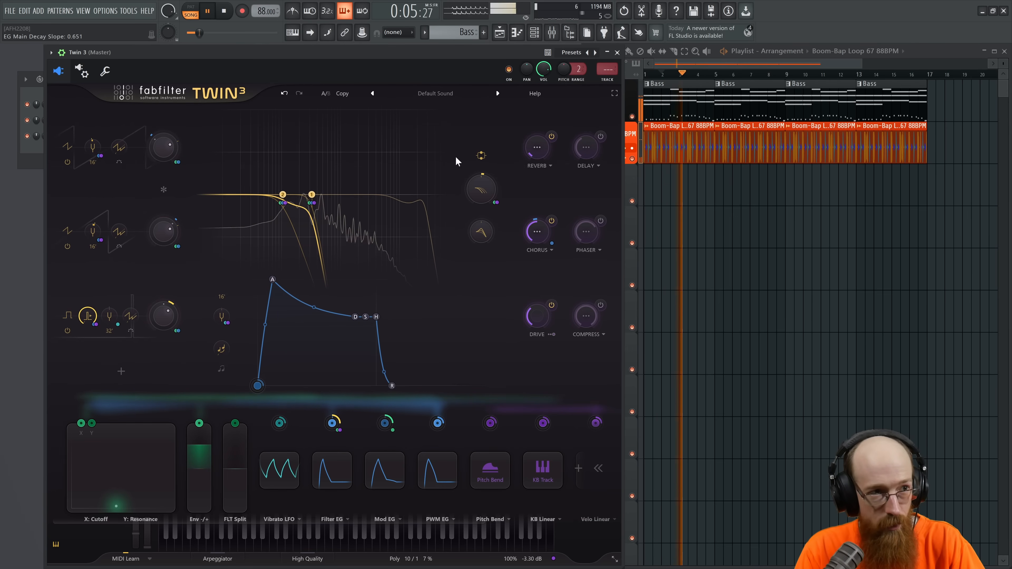
Step: Fine-tune the gate of the Twin 3 channel's arpeggiator during playback and return to the synth interface
{"action": "left_click", "coordinate": [82, 71]}
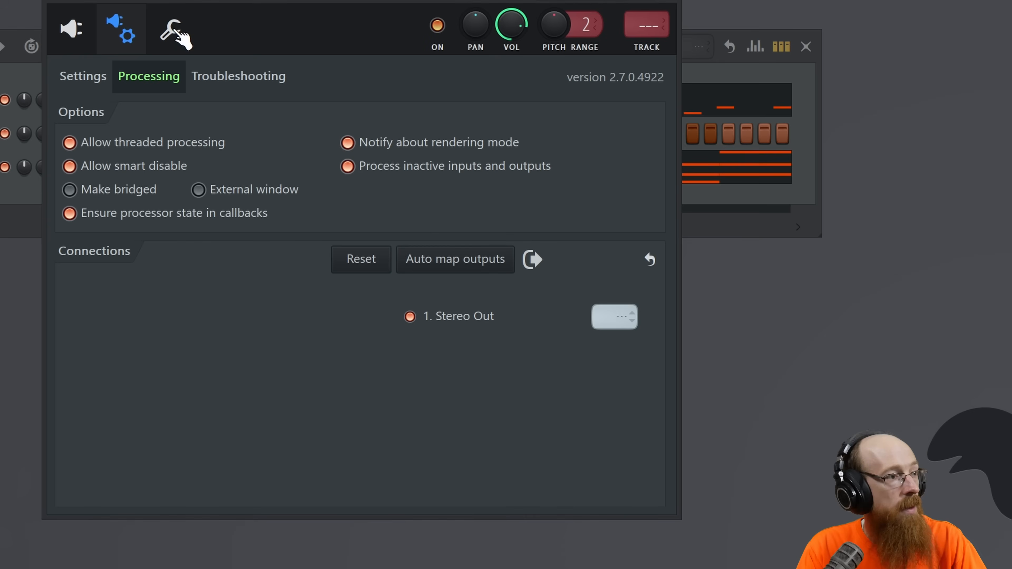
{"action": "left_click", "coordinate": [175, 32]}
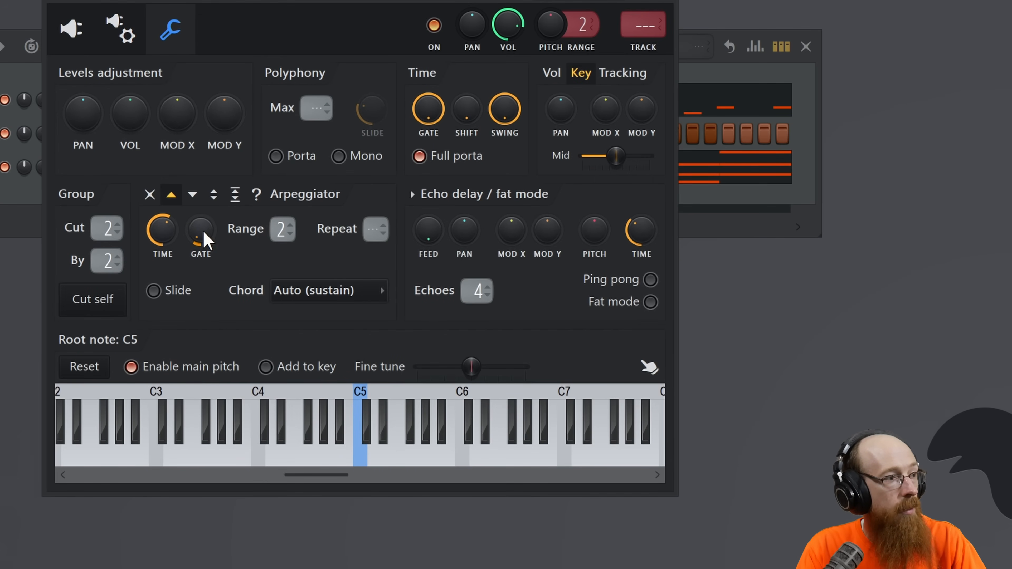
{"action": "left_click_drag", "start_coordinate": [205, 231], "coordinate": [200, 255]}
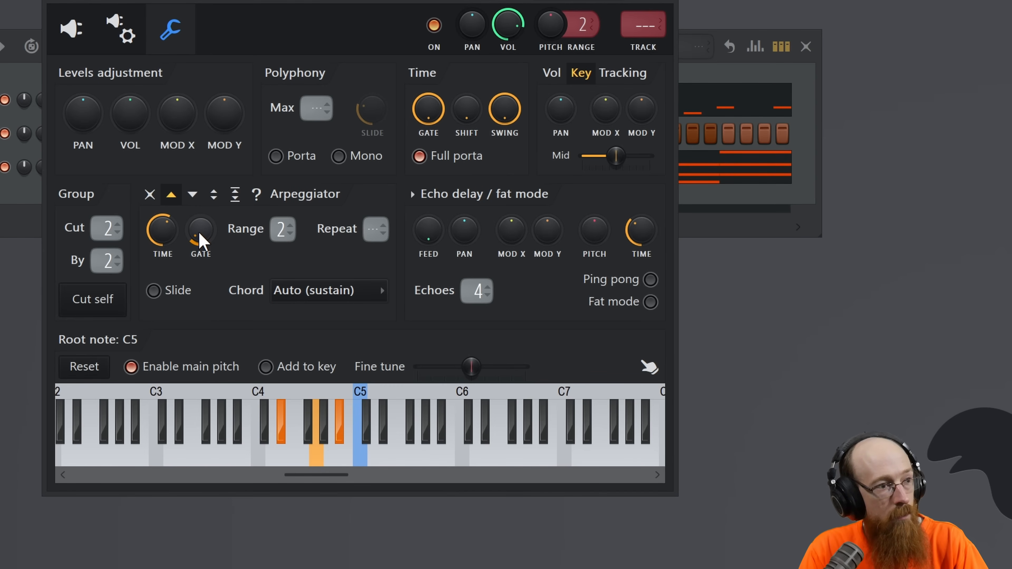
{"action": "left_click", "coordinate": [75, 32]}
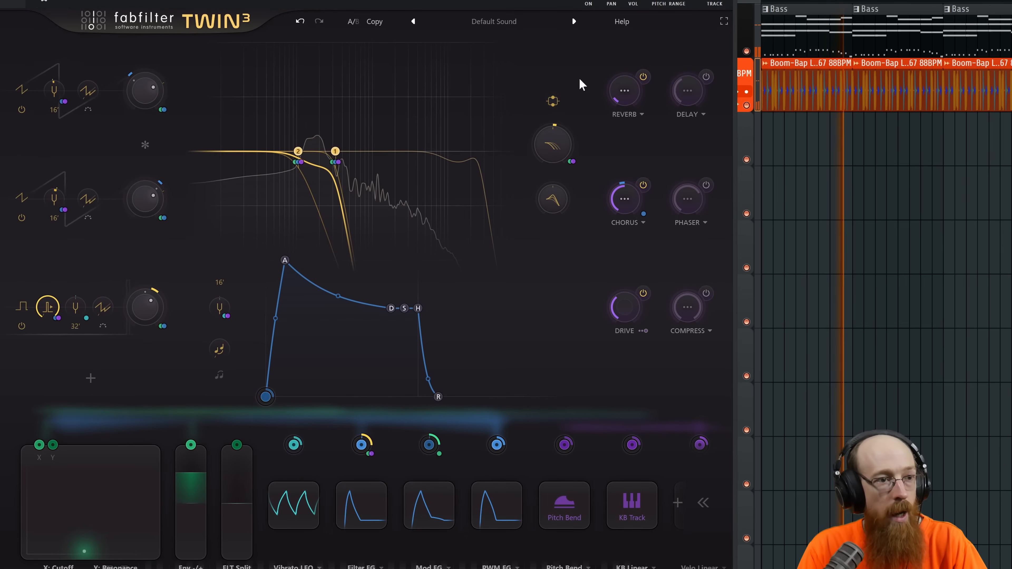
Step: Turn on Twin 3's delay and set its time to a 1/8 note
{"action": "left_click", "coordinate": [708, 78]}
{"action": "left_click", "coordinate": [703, 114]}
{"action": "left_click", "coordinate": [686, 92]}
{"action": "left_click", "coordinate": [685, 92]}
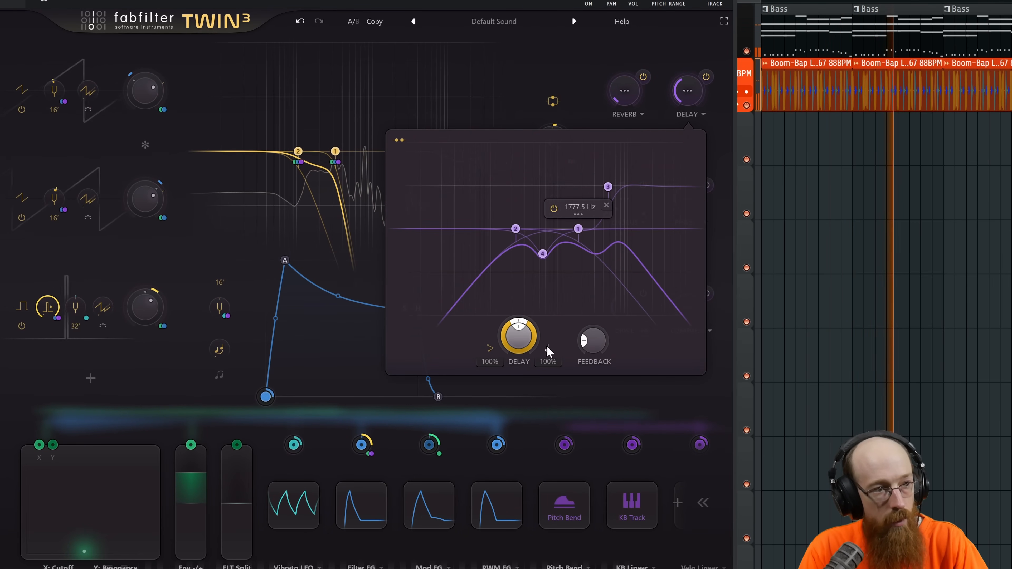
{"action": "left_click", "coordinate": [676, 56]}
{"action": "left_click", "coordinate": [687, 93]}
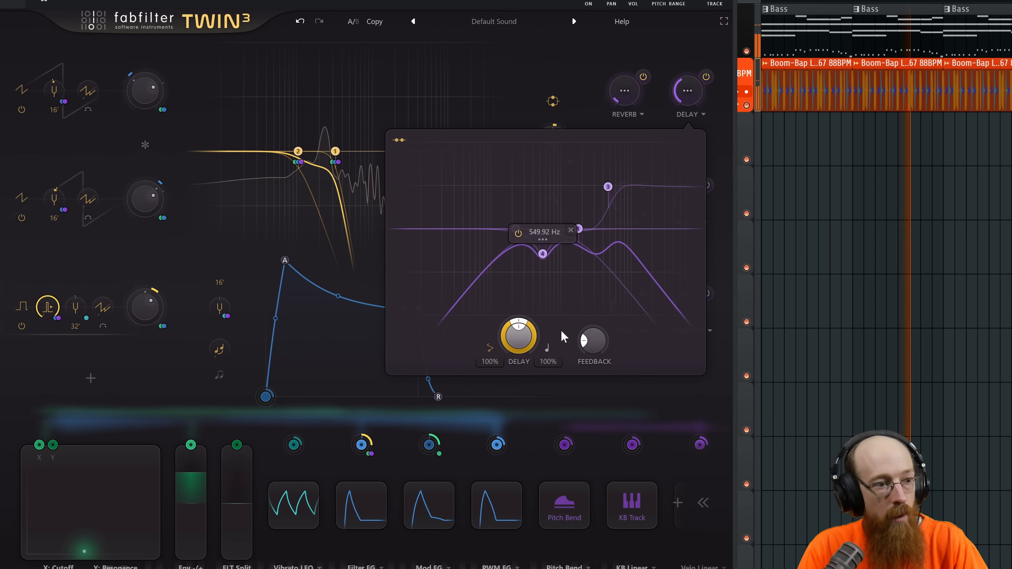
{"action": "left_click", "coordinate": [547, 348]}
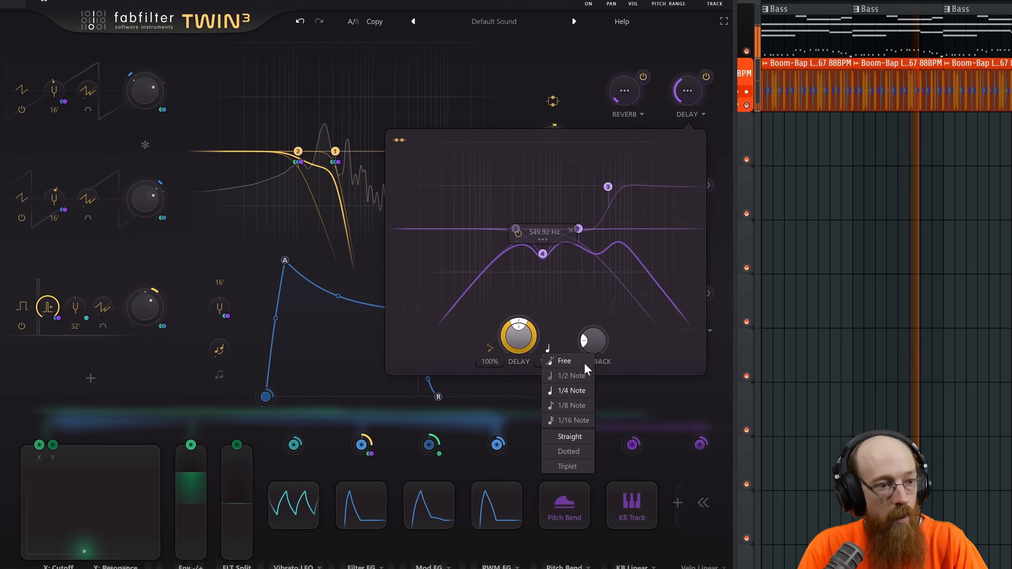
{"action": "left_click", "coordinate": [579, 408]}
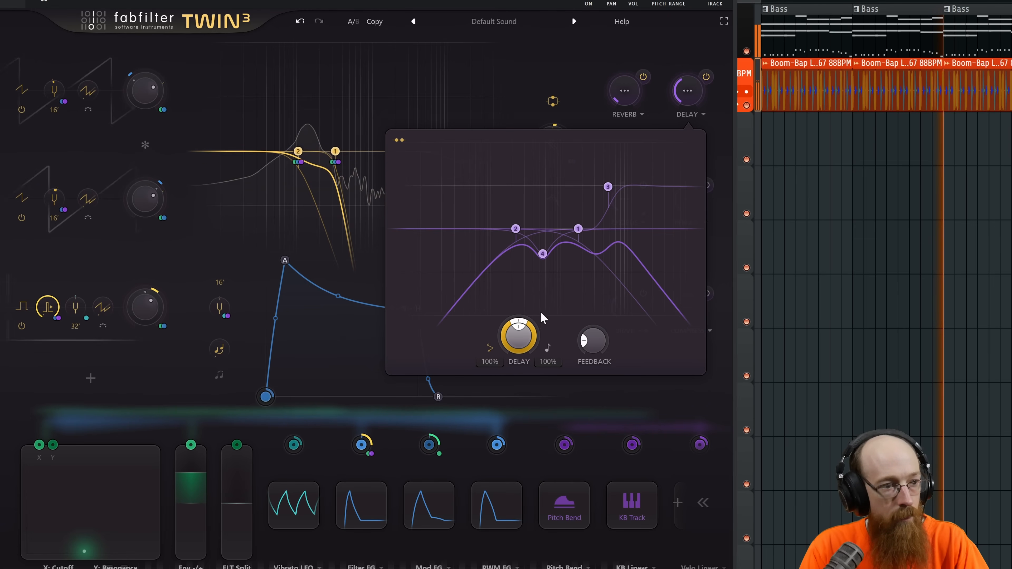
Step: Check the delay's ping-pong options and set the delay amount to about 33.1%
{"action": "left_click", "coordinate": [490, 351]}
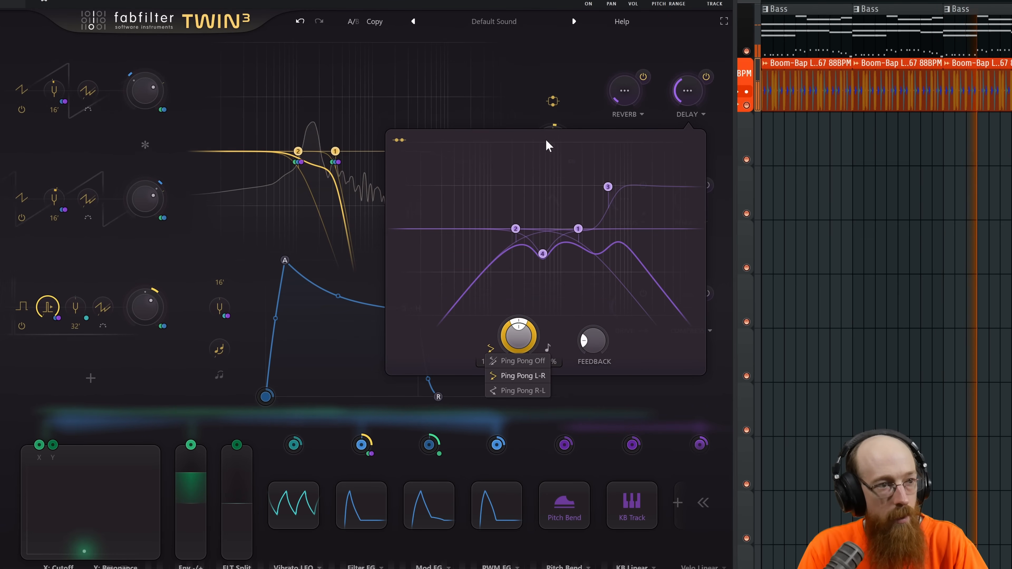
{"action": "left_click", "coordinate": [625, 100]}
{"action": "left_click", "coordinate": [663, 59]}
{"action": "left_click_drag", "start_coordinate": [687, 88], "coordinate": [694, 0]}
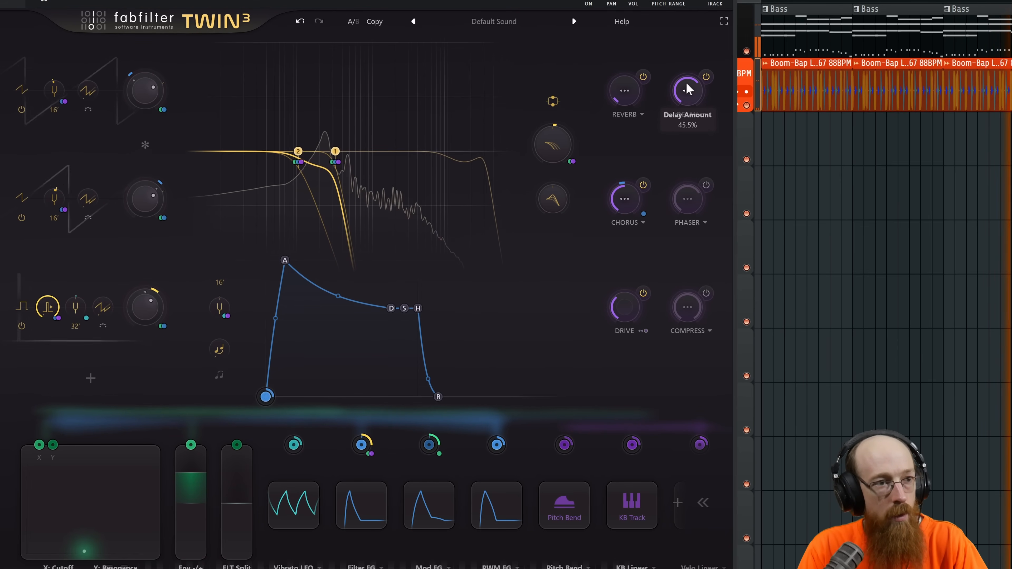
{"action": "left_click_drag", "start_coordinate": [686, 85], "coordinate": [689, 121]}
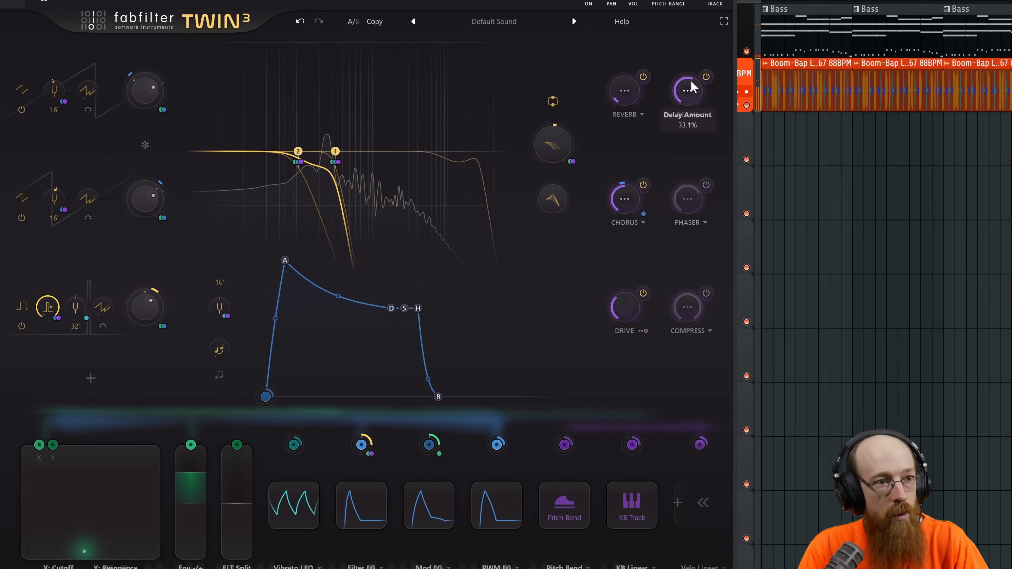
{"action": "left_click", "coordinate": [687, 90]}
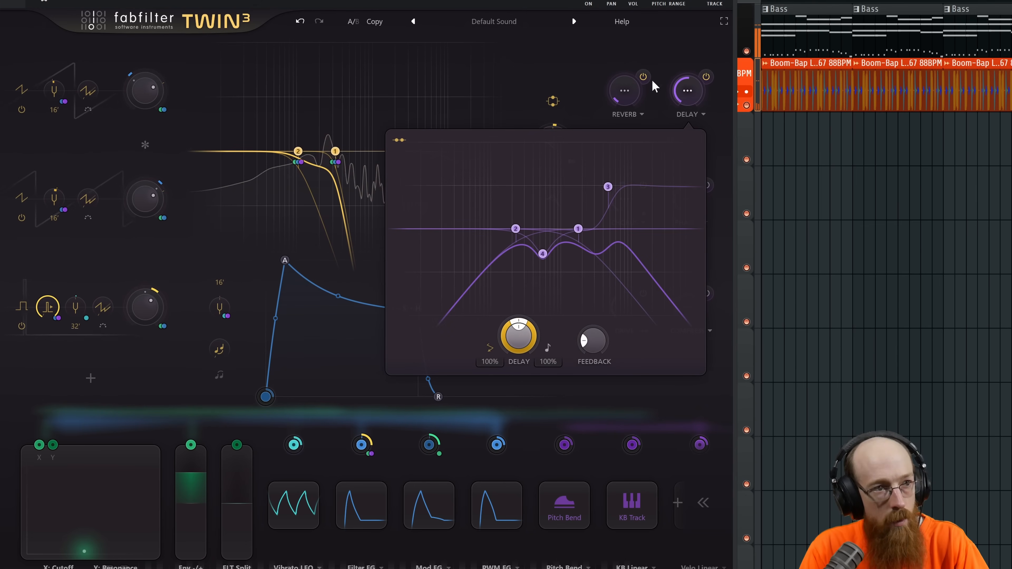
{"action": "left_click", "coordinate": [690, 52]}
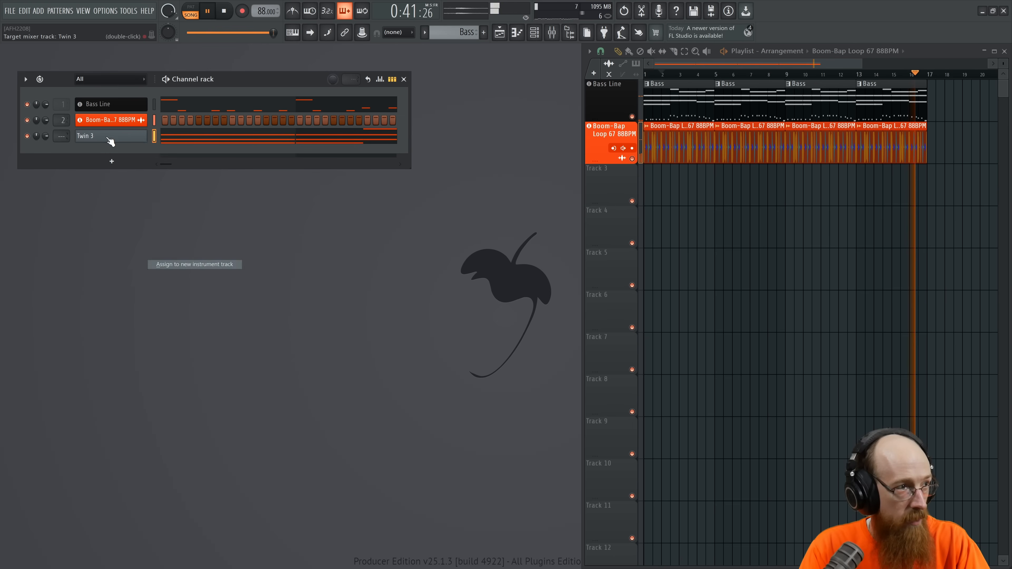
Step: Assign the Twin 3 channel to a new instrument track and move it above the drum loop track
{"action": "key", "text": "space"}
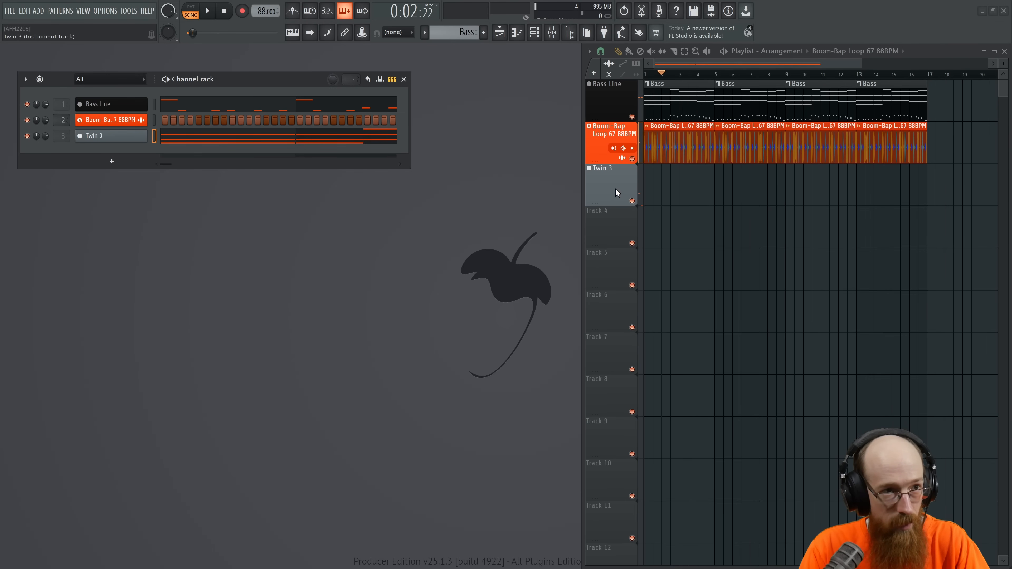
{"action": "left_click_drag", "start_coordinate": [615, 193], "coordinate": [616, 144]}
Step: Rename the Twin 3 track to ARP with a blue color, and play back the beat
{"action": "double_click", "coordinate": [616, 144]}
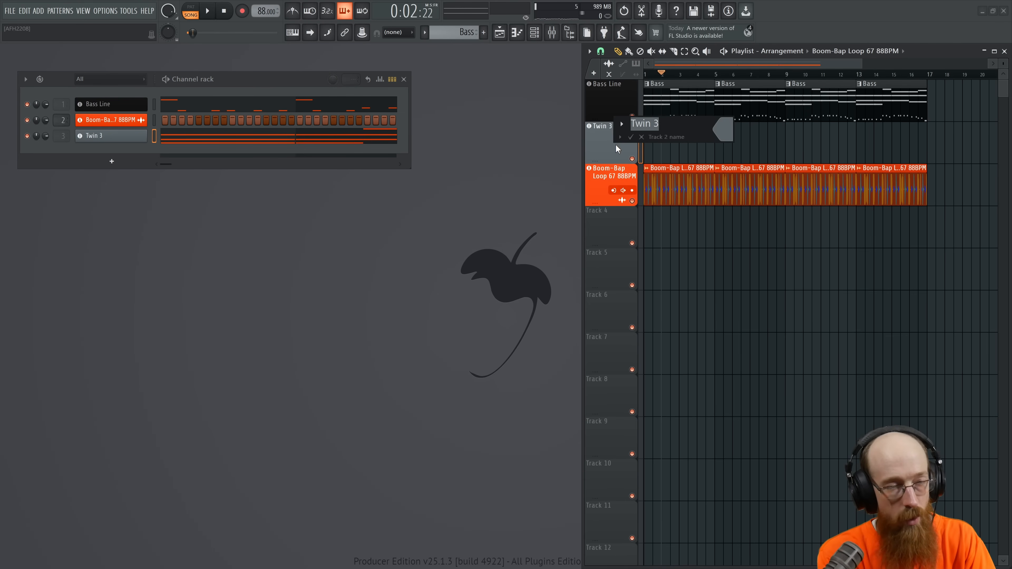
{"action": "type", "text": "ARP"}
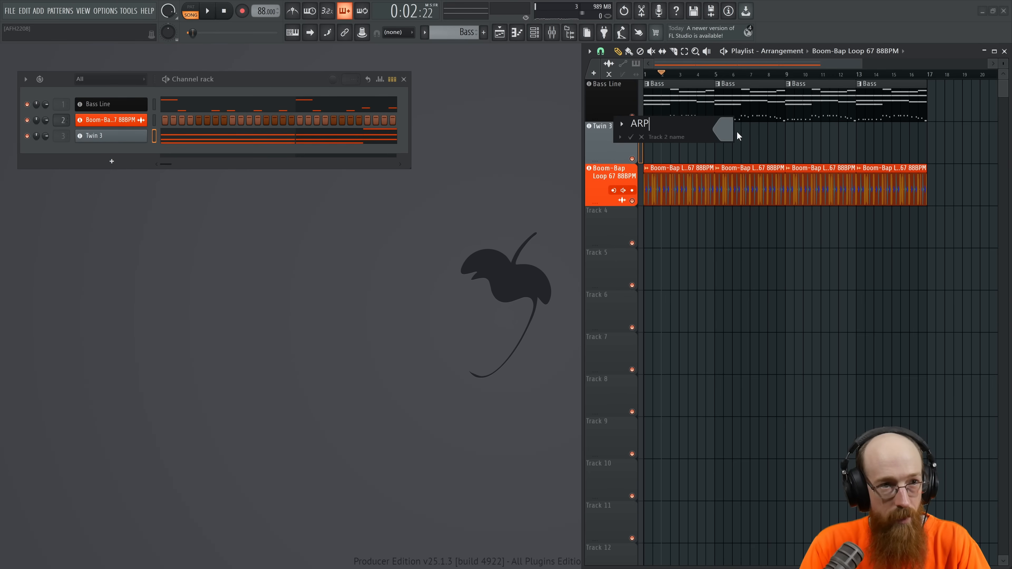
{"action": "left_click", "coordinate": [728, 134]}
{"action": "left_click", "coordinate": [833, 164]}
{"action": "left_click", "coordinate": [902, 219]}
{"action": "left_click", "coordinate": [901, 393]}
{"action": "key", "text": "Return"}
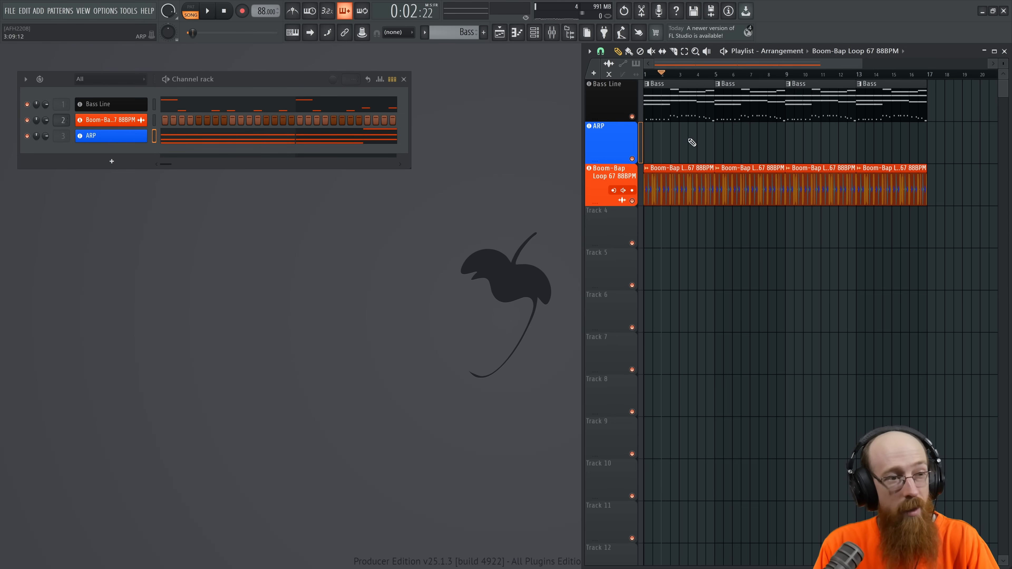
{"action": "key", "text": "space"}
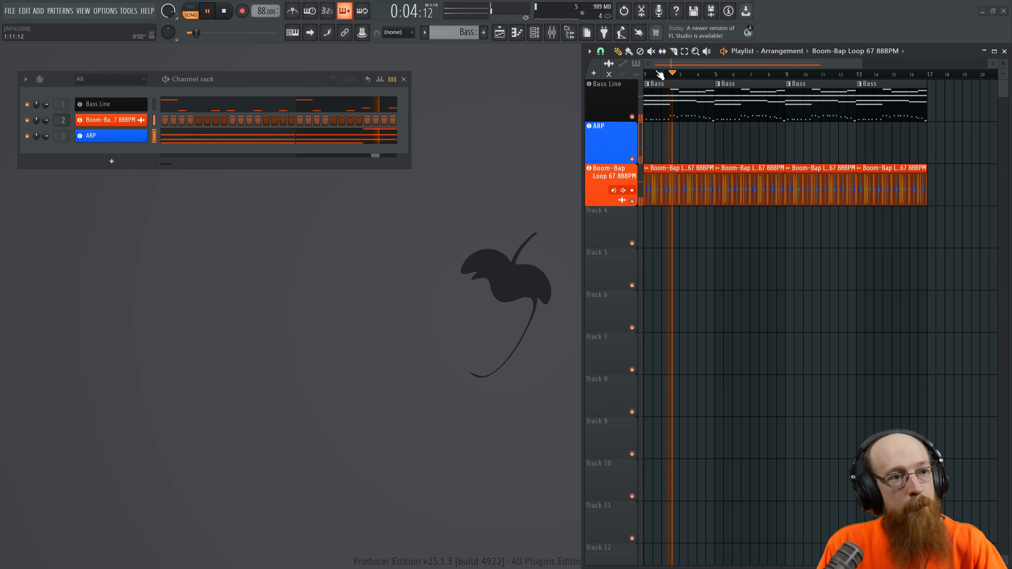
{"action": "key", "text": "space"}
Step: Add another Twin 3 channel to the project and load its Clean preset
{"action": "left_click", "coordinate": [112, 161]}
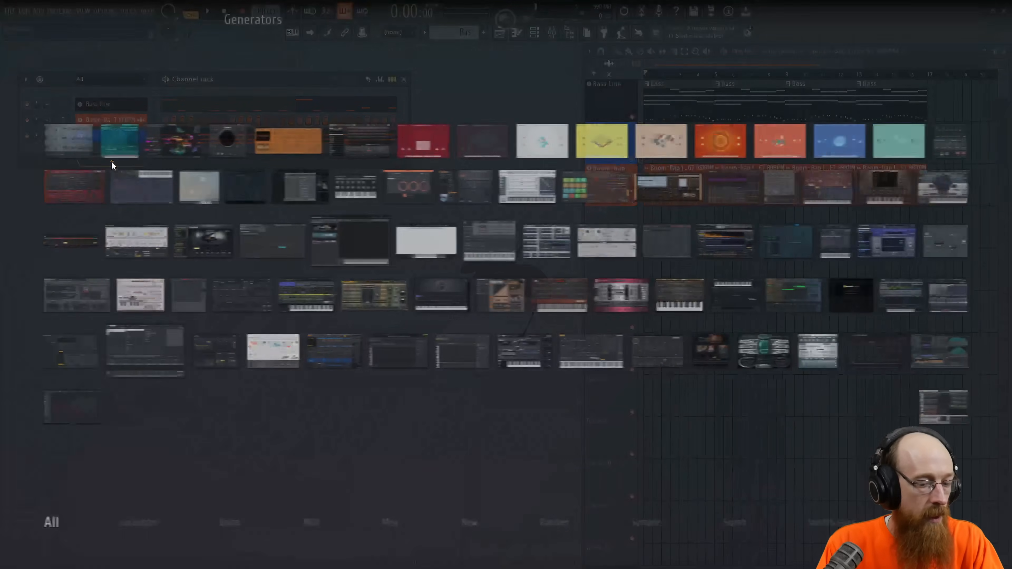
{"action": "type", "text": "twin"}
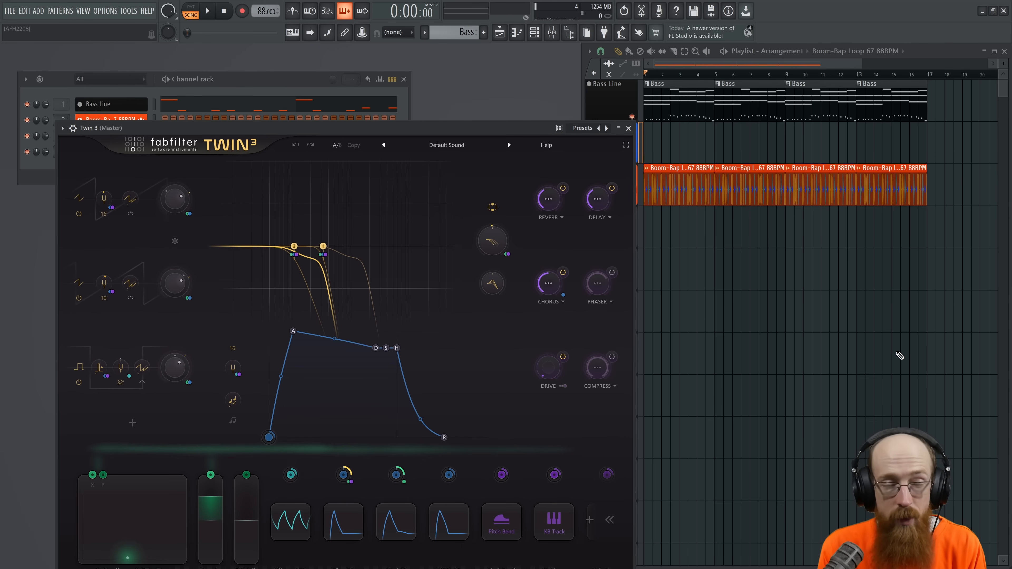
{"action": "left_click_drag", "start_coordinate": [464, 128], "coordinate": [448, 67]}
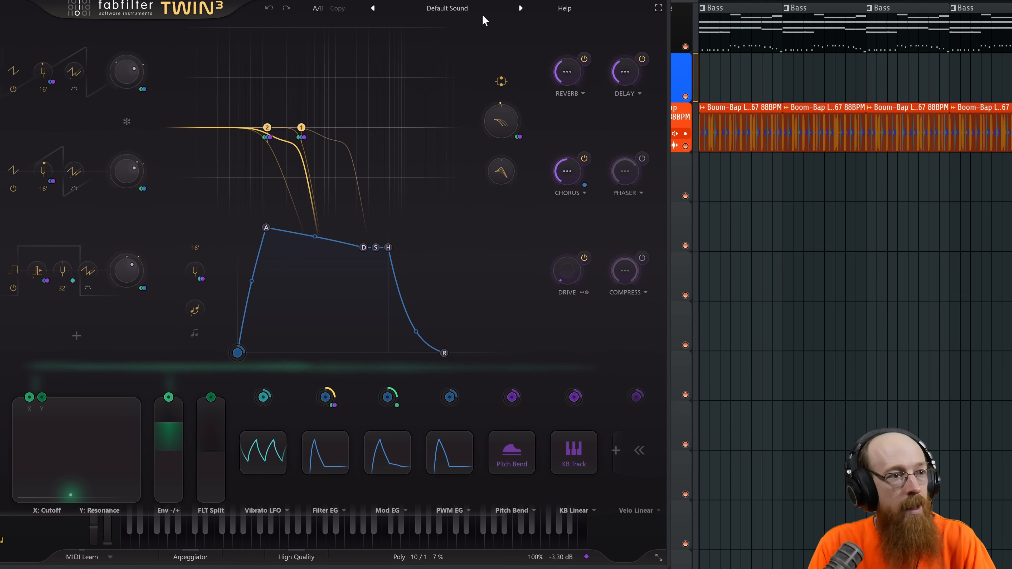
{"action": "left_click", "coordinate": [447, 8]}
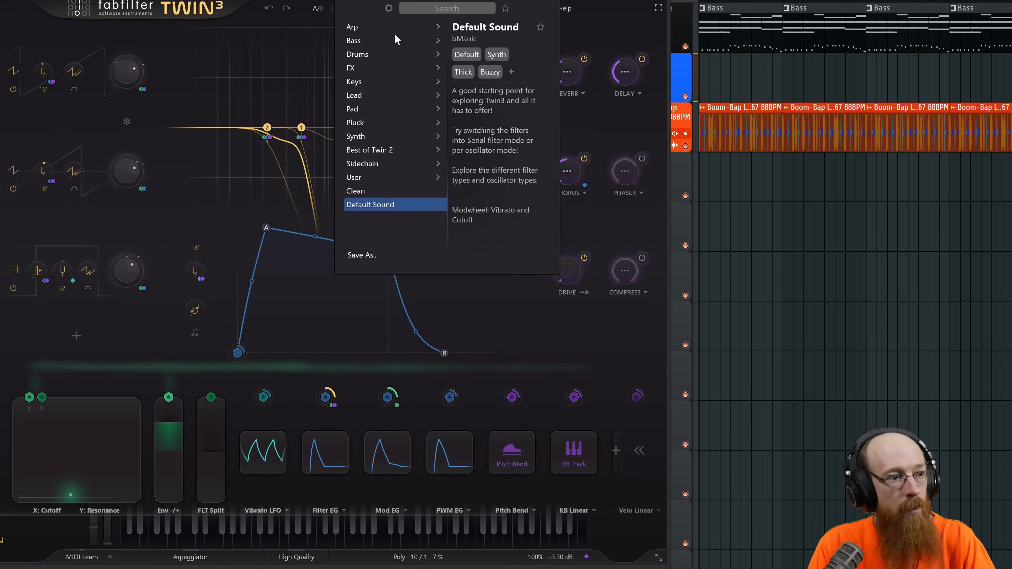
{"action": "left_click", "coordinate": [346, 192]}
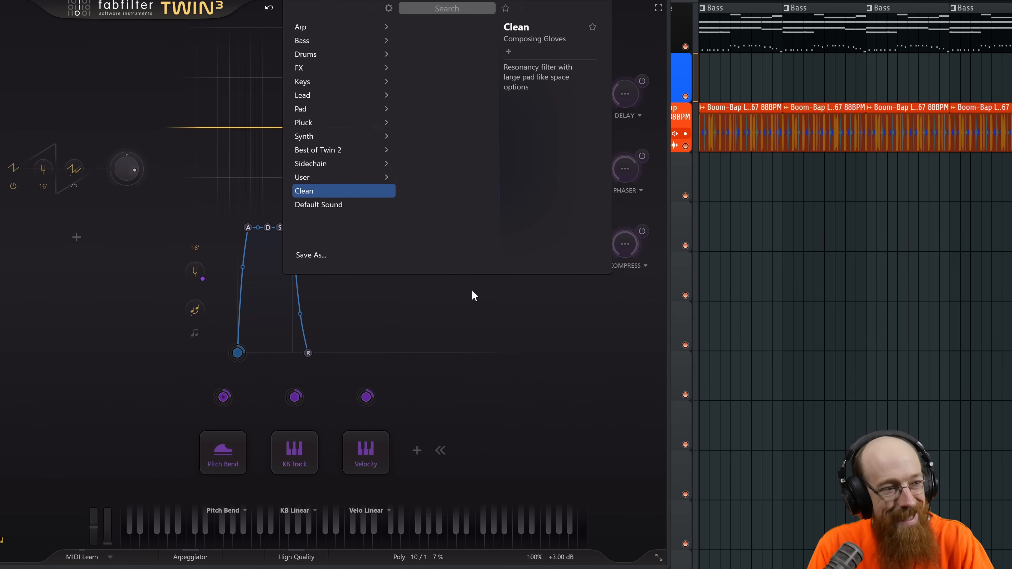
Step: Set Twin 3's oscillator to a sine wave and turn on its reverb and delay
{"action": "left_click", "coordinate": [13, 169]}
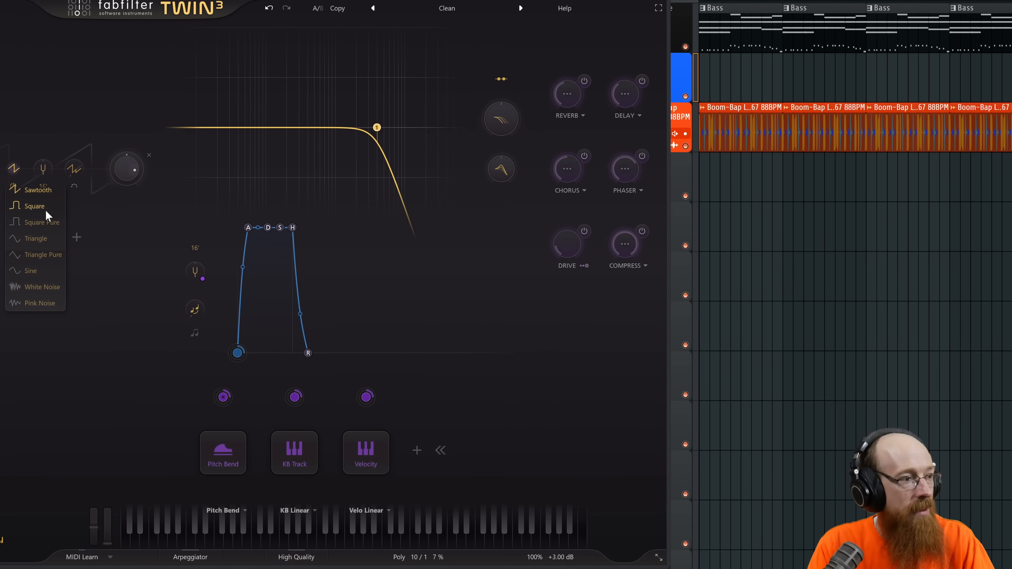
{"action": "left_click", "coordinate": [51, 272]}
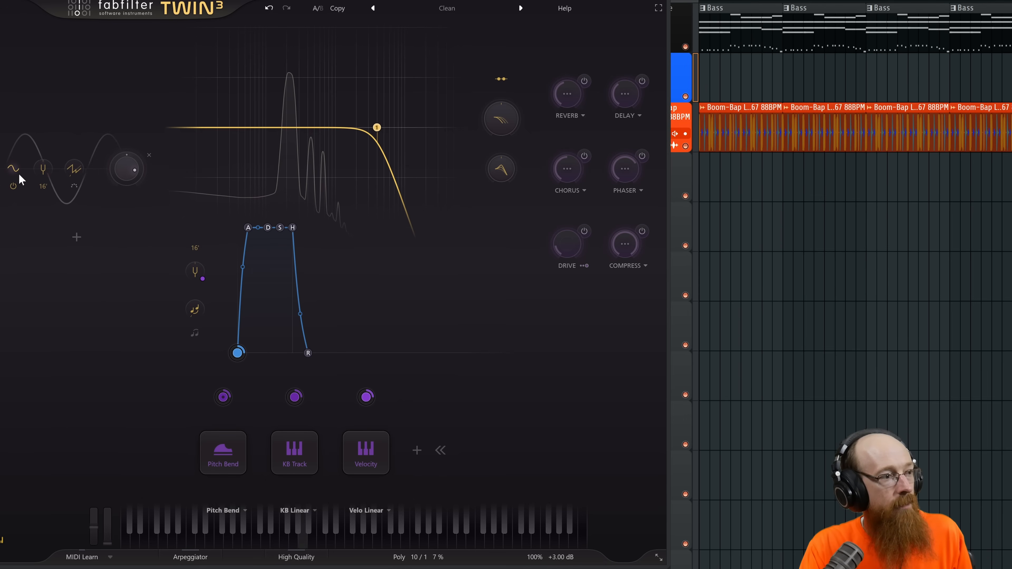
{"action": "left_click", "coordinate": [584, 82]}
{"action": "left_click", "coordinate": [642, 81]}
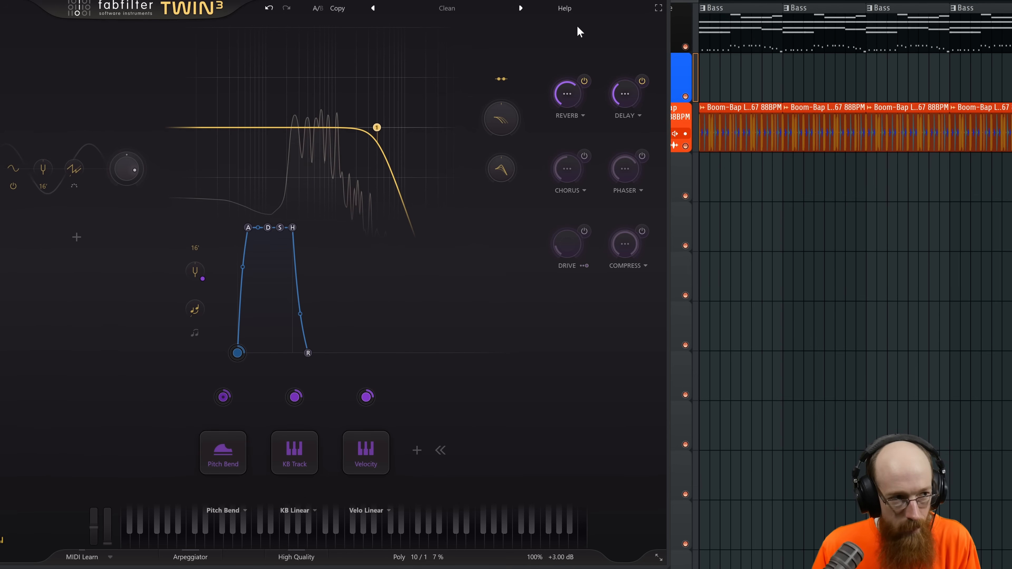
Step: Set the sine oscillator's octave range to 8', close Twin 3 and stop or start playback to compare the beat
{"action": "left_click", "coordinate": [43, 186]}
{"action": "left_click", "coordinate": [100, 232]}
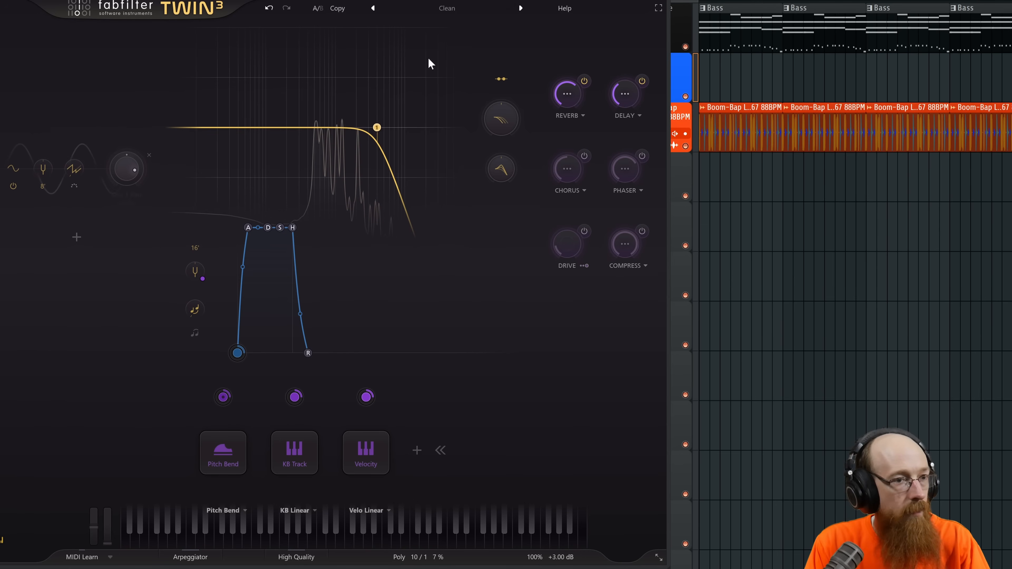
{"action": "left_click", "coordinate": [661, 0]}
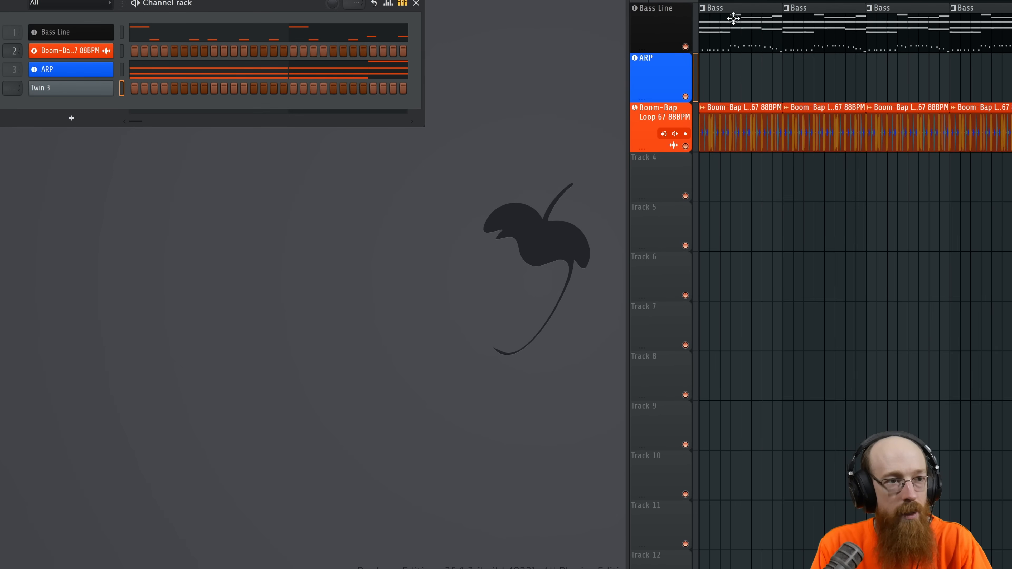
{"action": "key", "text": "space"}
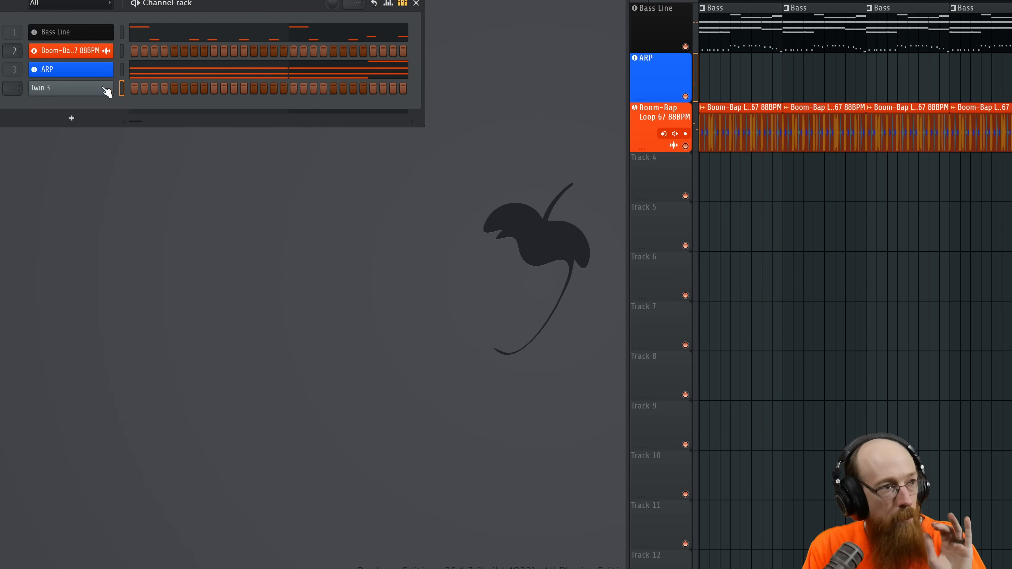
Step: Create a new empty pattern named EAR CANDY SINE
{"action": "left_click", "coordinate": [435, 47]}
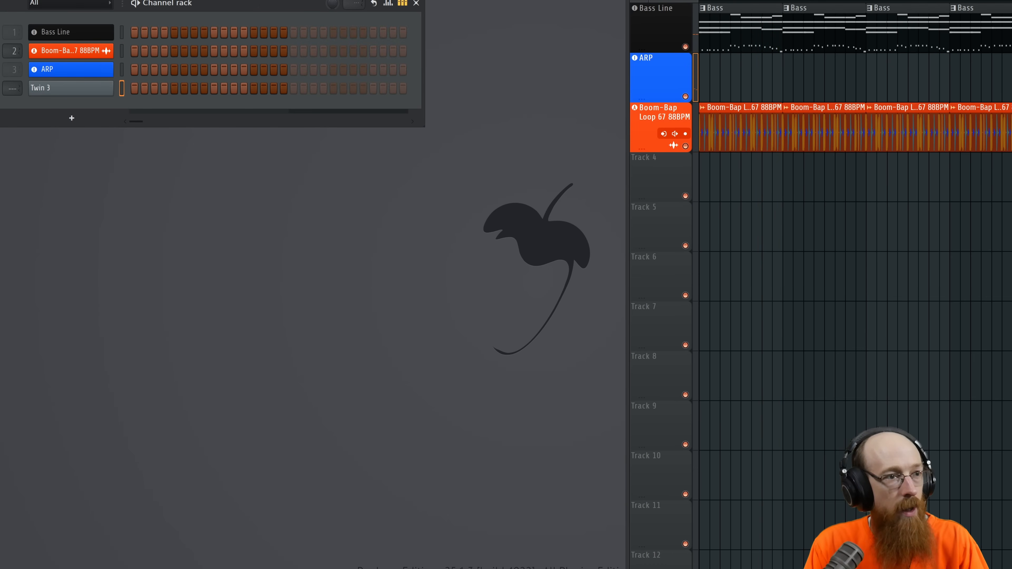
{"action": "type", "text": "EAR CA"}
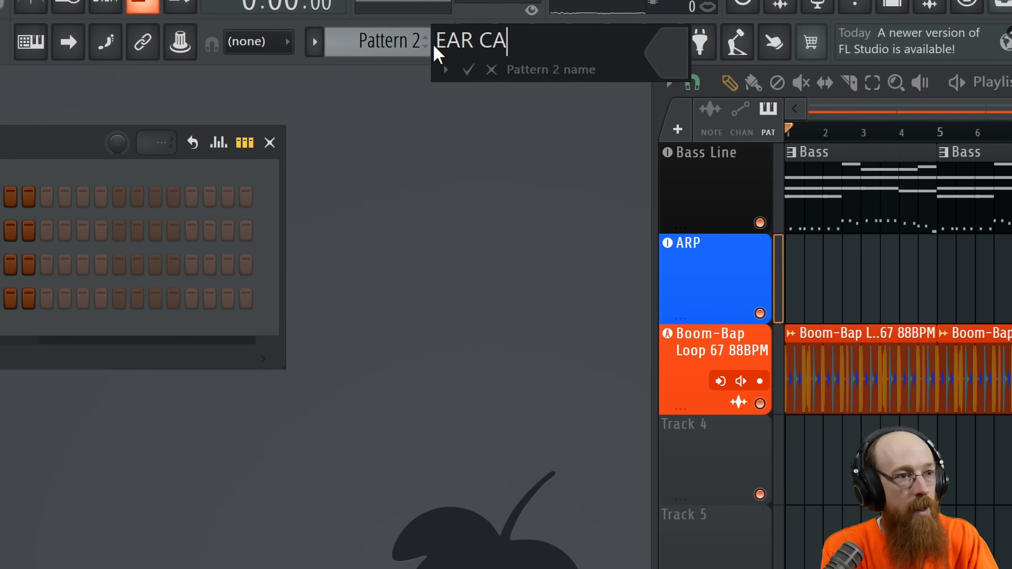
{"action": "type", "text": "NDY SINE"}
{"action": "key", "text": "Return"}
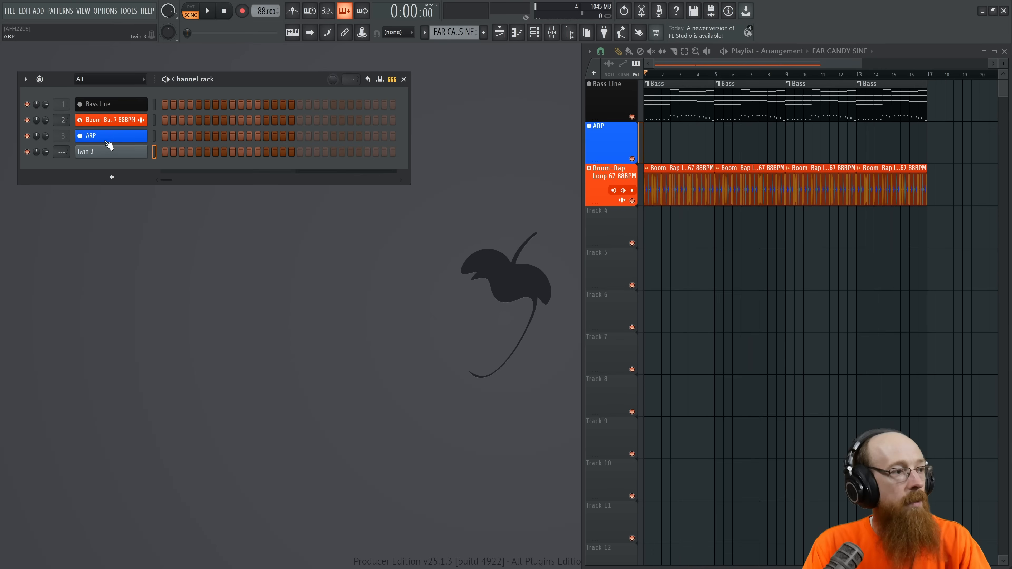
Step: Assign the new Twin 3 channel to its own instrument track and rename it Sine Wave THANG
{"action": "right_click", "coordinate": [123, 155]}
{"action": "key", "text": "a"}
{"action": "middle_click", "coordinate": [122, 154]}
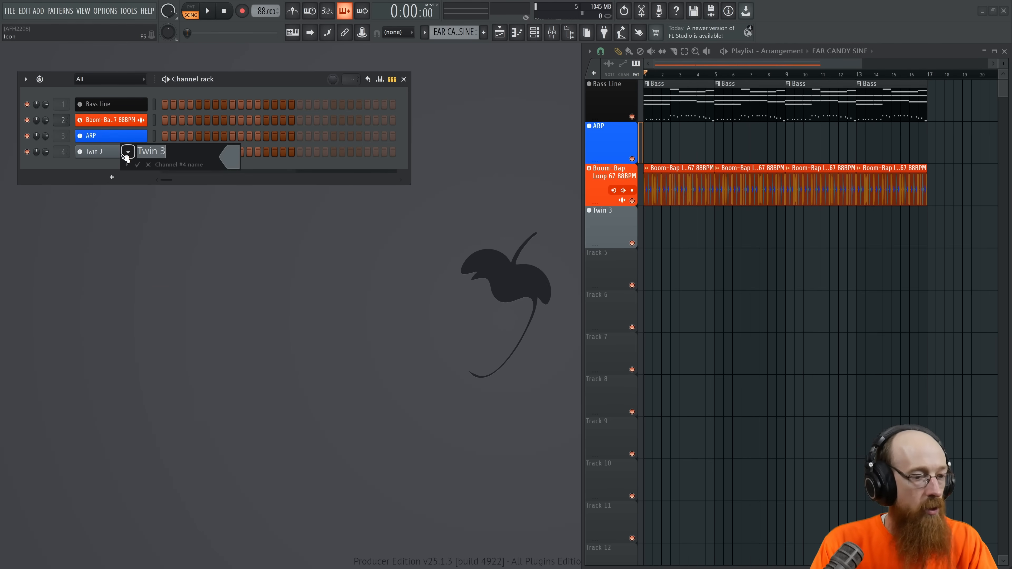
{"action": "type", "text": "Sine WAve THANG"}
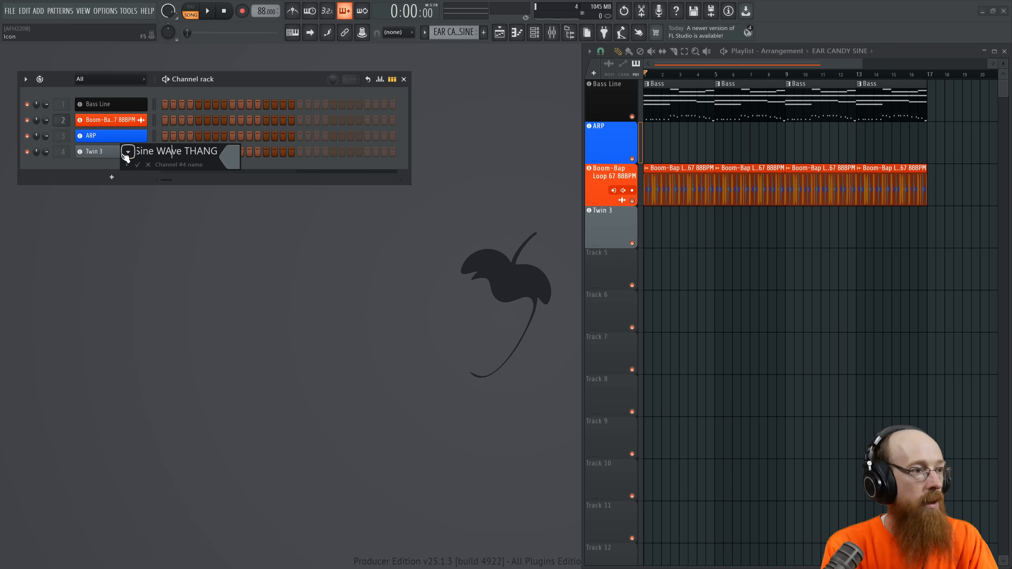
{"action": "key", "text": "Return"}
Step: Color the Sine Wave THANG track lime green (#05FF24)
{"action": "middle_click", "coordinate": [123, 155]}
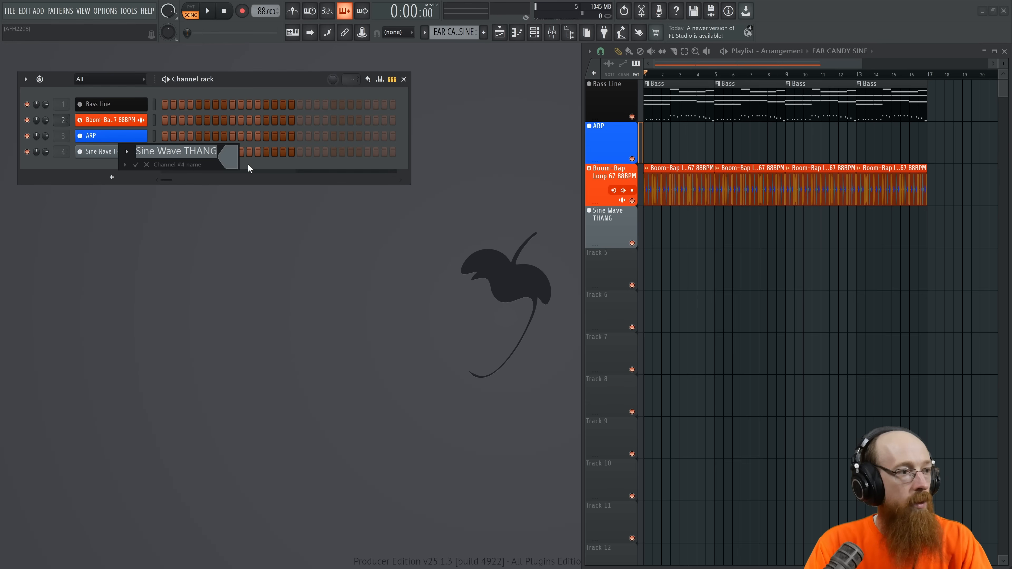
{"action": "left_click", "coordinate": [237, 169]}
{"action": "left_click", "coordinate": [305, 193]}
{"action": "left_click", "coordinate": [404, 246]}
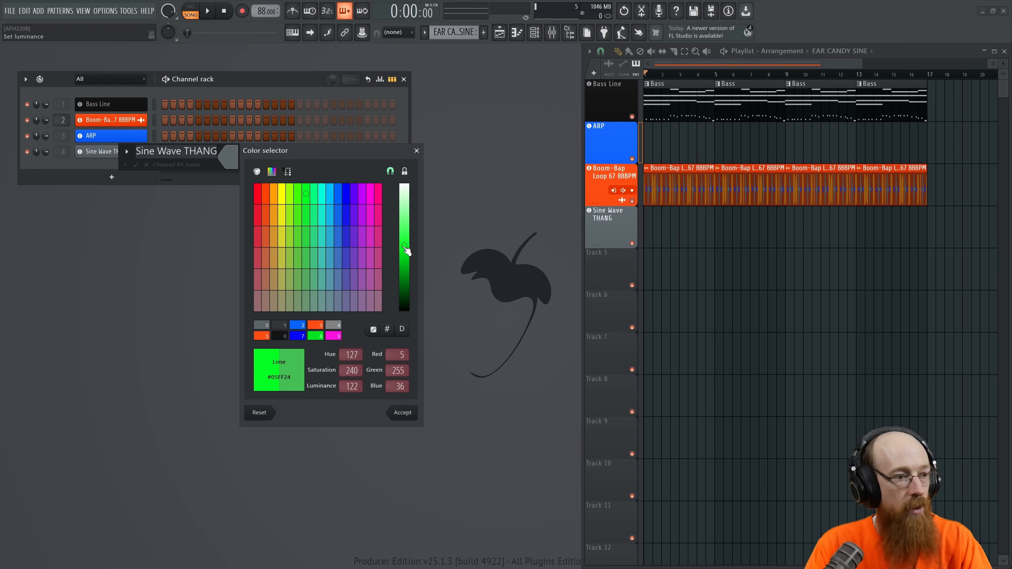
{"action": "left_click", "coordinate": [414, 414]}
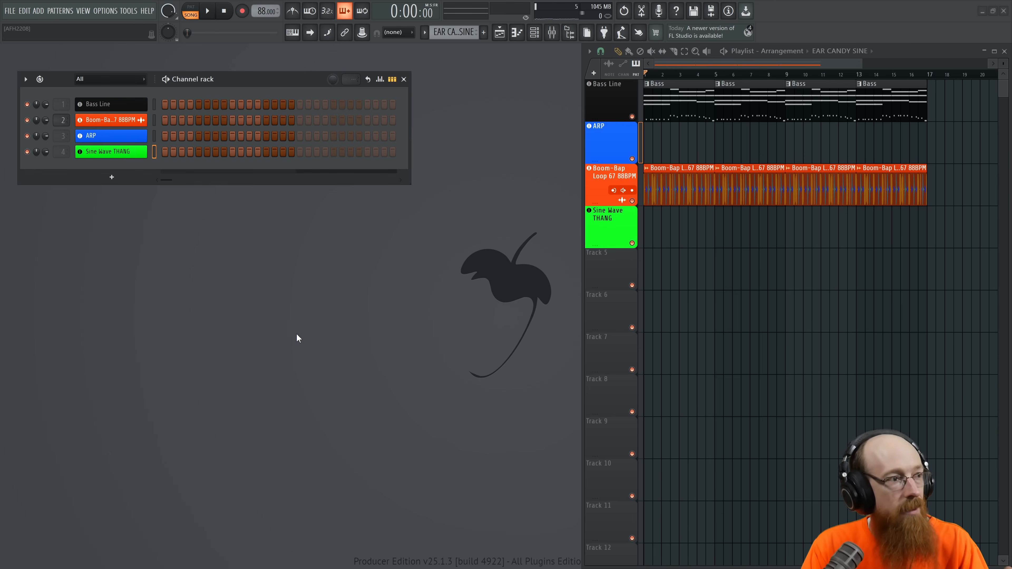
{"action": "right_click", "coordinate": [123, 155]}
{"action": "left_click", "coordinate": [167, 150]}
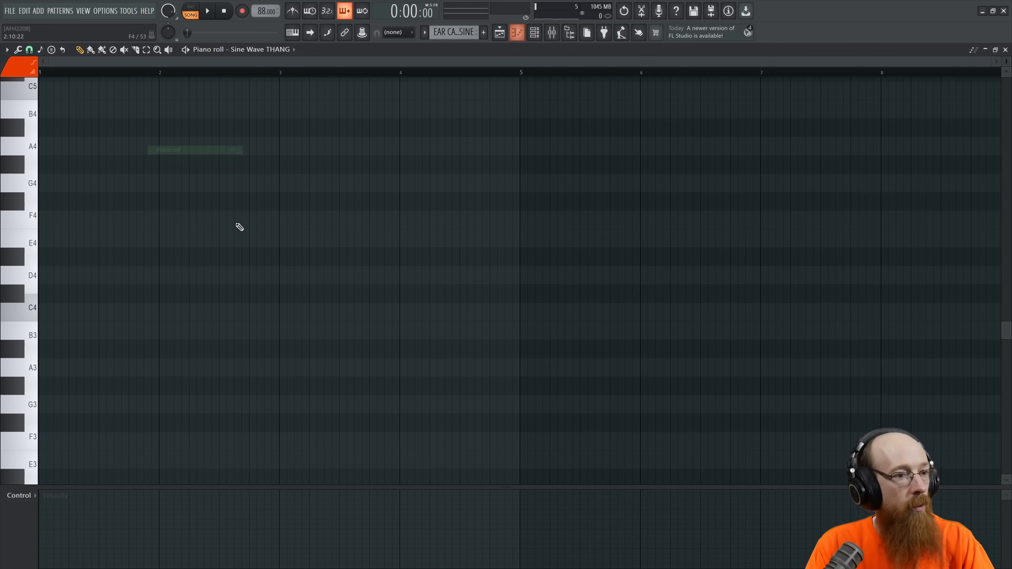
{"action": "scroll", "coordinate": [60, 201], "scroll_direction": "up", "scroll_amount": 6}
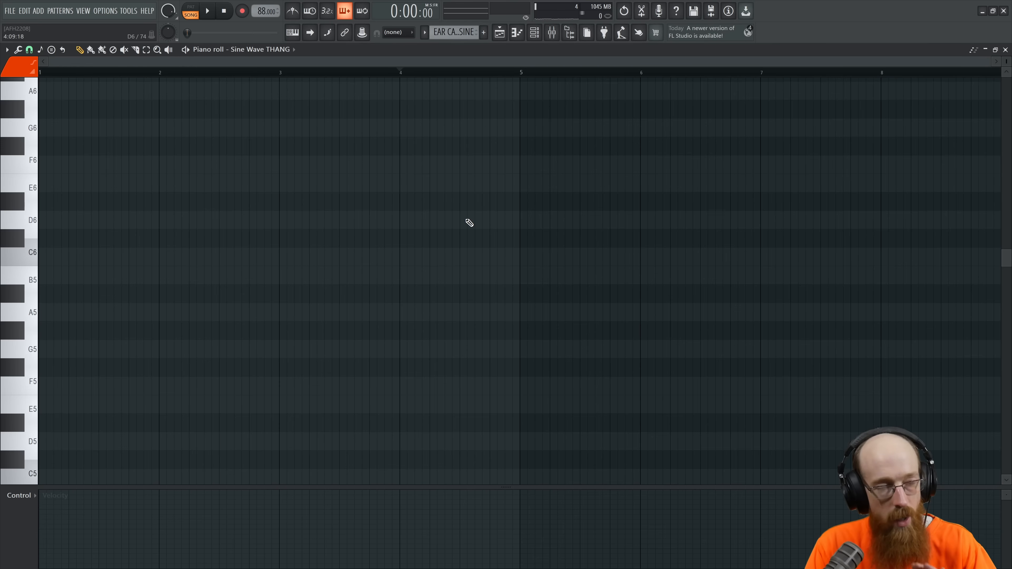
{"action": "left_click", "coordinate": [190, 8]}
{"action": "left_click", "coordinate": [400, 72]}
{"action": "key", "text": "space"}
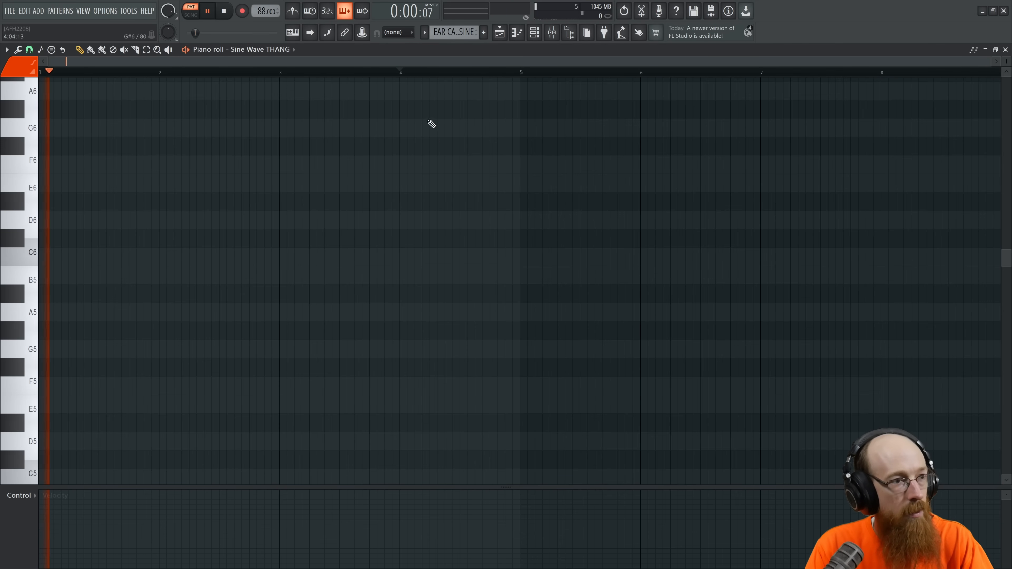
{"action": "key", "text": "space"}
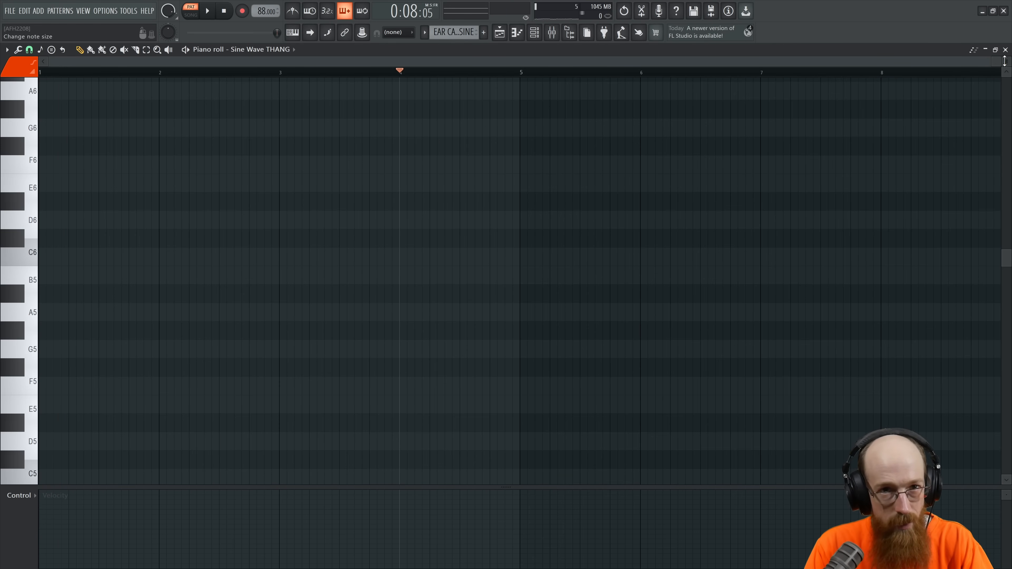
{"action": "left_click", "coordinate": [1005, 50]}
{"action": "key", "text": "l"}
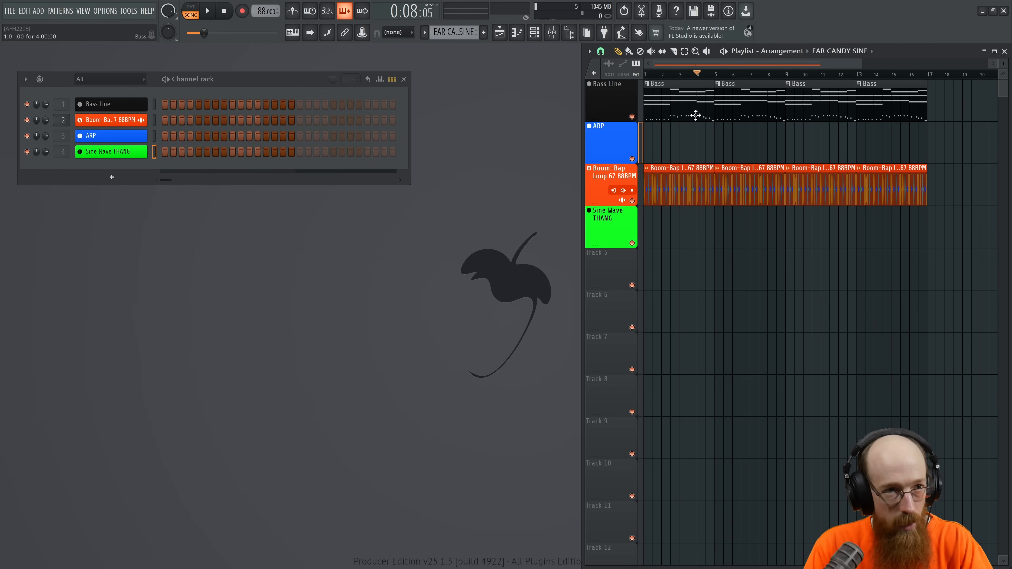
Step: Switch to the Bass pattern and open the Sine Wave THANG channel's piano roll
{"action": "left_click", "coordinate": [691, 104]}
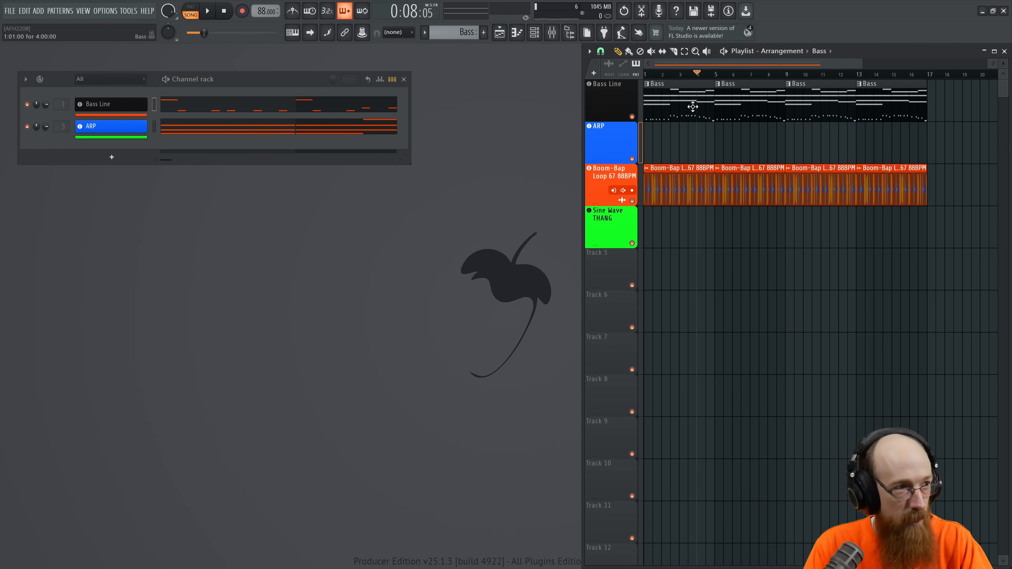
{"action": "left_click", "coordinate": [126, 138]}
{"action": "right_click", "coordinate": [130, 141]}
{"action": "left_click", "coordinate": [180, 141]}
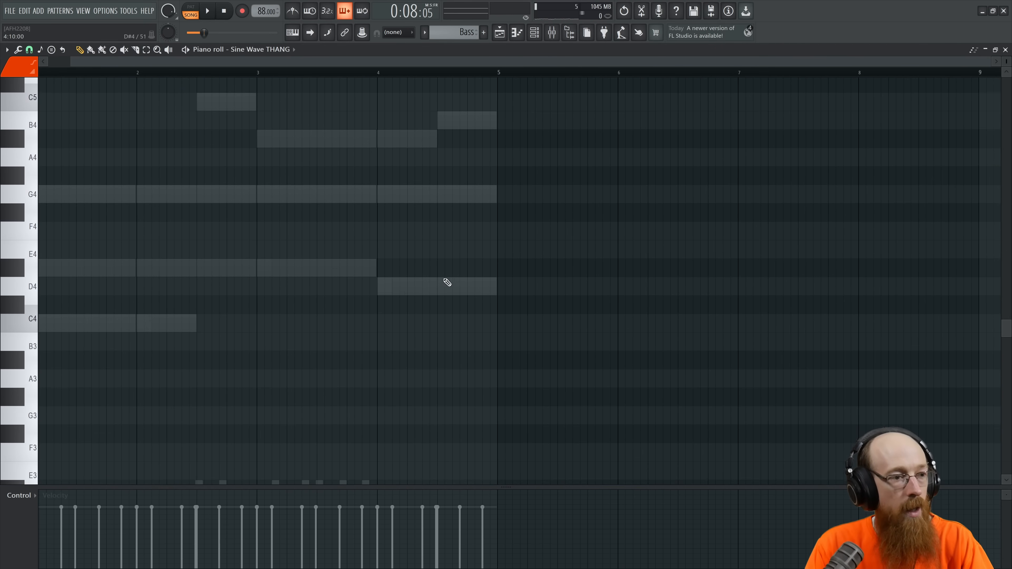
Step: Draw one-step notes D4, G4 and A#4 in ascending succession from the start of bar 4
{"action": "left_click", "coordinate": [384, 294]}
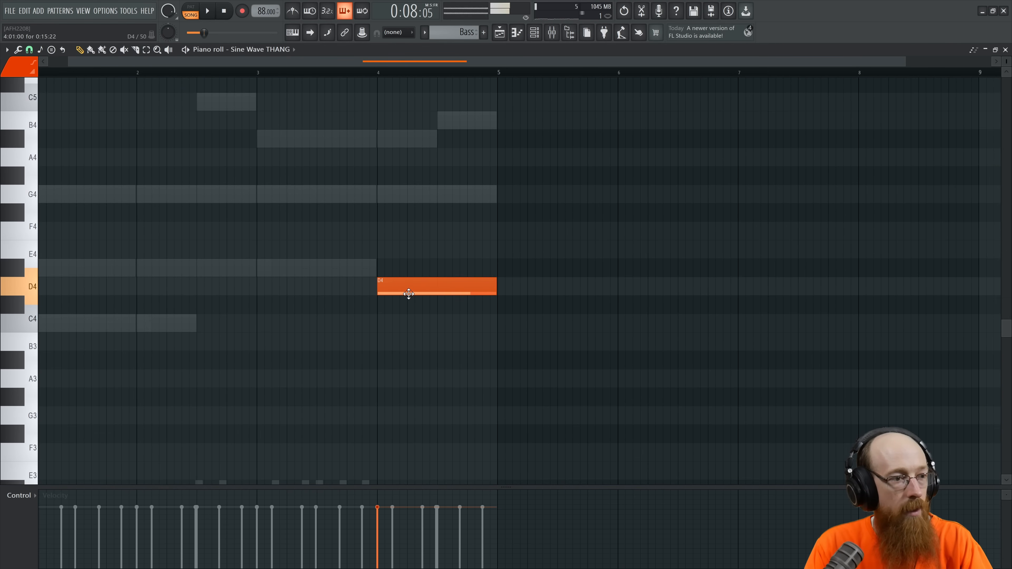
{"action": "left_click_drag", "start_coordinate": [466, 290], "coordinate": [383, 295]}
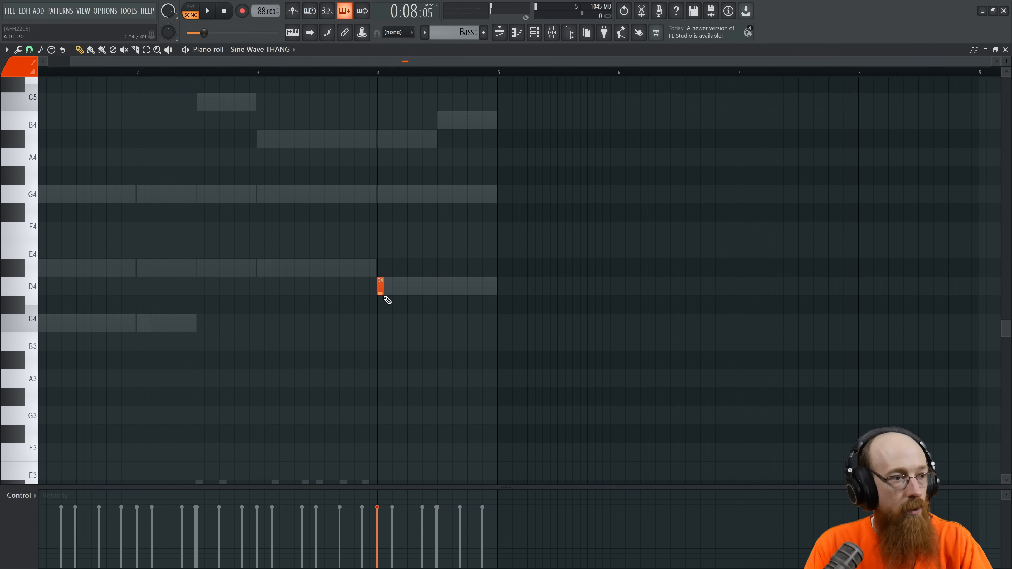
{"action": "left_click", "coordinate": [393, 199]}
{"action": "left_click", "coordinate": [396, 139]}
Step: Extend the ascending run in bar 4 with a one-step D5 note directly after the A#4
{"action": "scroll", "coordinate": [416, 144], "scroll_direction": "up", "scroll_amount": 3}
{"action": "scroll", "coordinate": [433, 267], "scroll_direction": "up", "scroll_amount": 4}
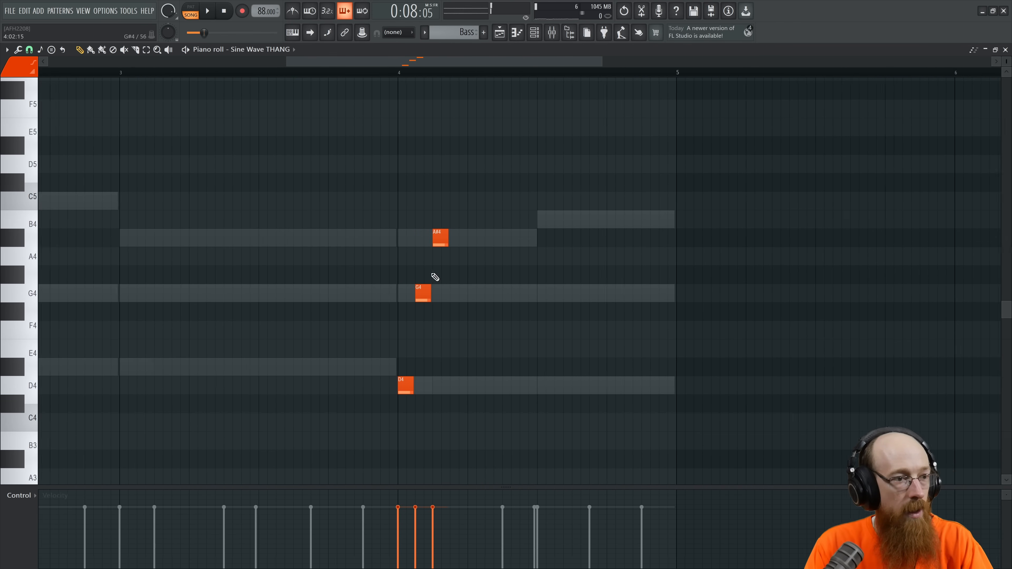
{"action": "left_click_drag", "start_coordinate": [361, 192], "coordinate": [476, 469]}
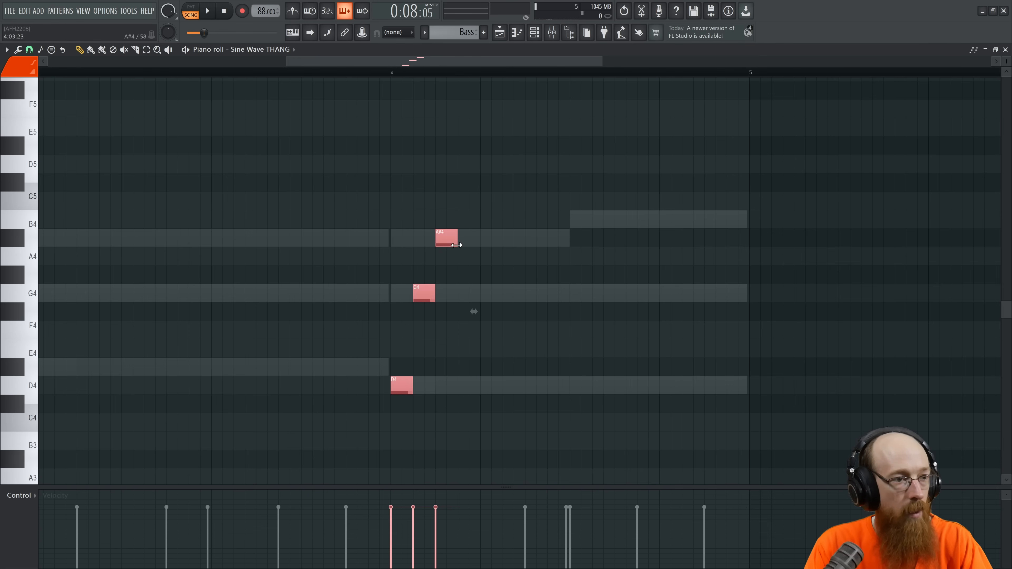
{"action": "left_click", "coordinate": [522, 272]}
{"action": "left_click_drag", "start_coordinate": [468, 165], "coordinate": [462, 166]}
{"action": "left_click", "coordinate": [424, 293]}
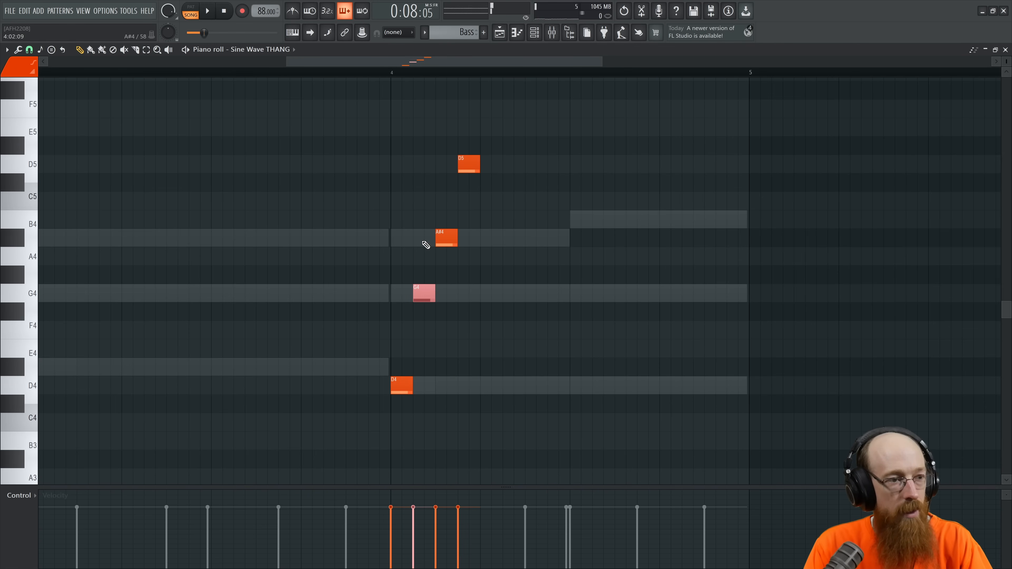
{"action": "left_click", "coordinate": [418, 285]}
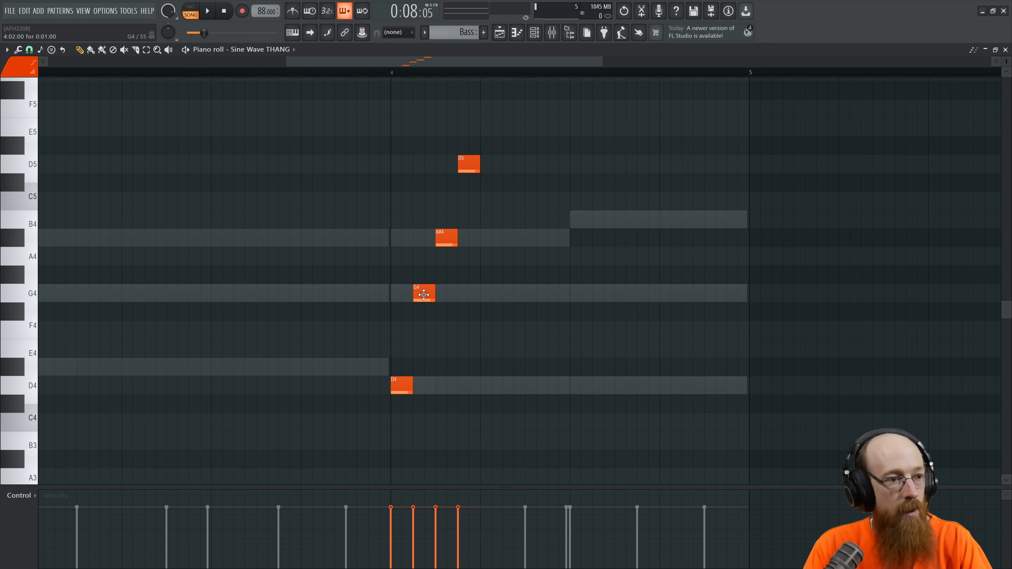
{"action": "left_click_drag", "start_coordinate": [440, 241], "coordinate": [448, 307]}
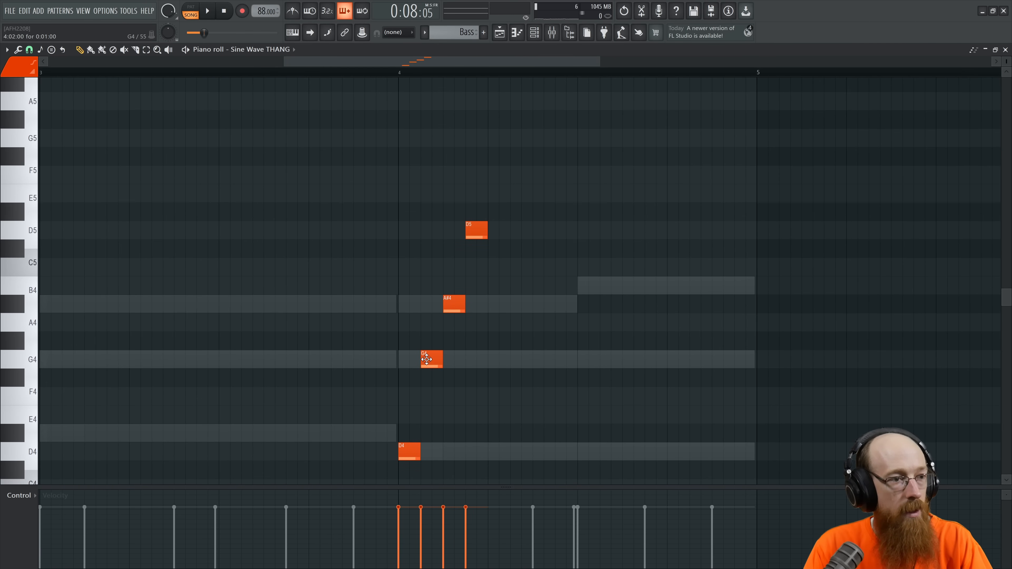
{"action": "scroll", "coordinate": [501, 364], "scroll_direction": "down", "scroll_amount": 10}
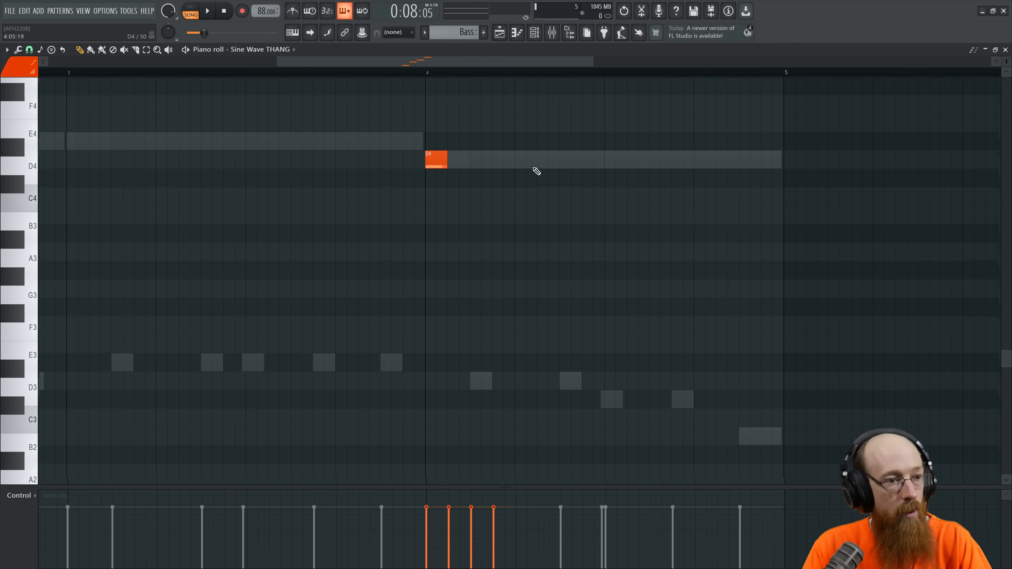
{"action": "scroll", "coordinate": [508, 361], "scroll_direction": "up", "scroll_amount": 5}
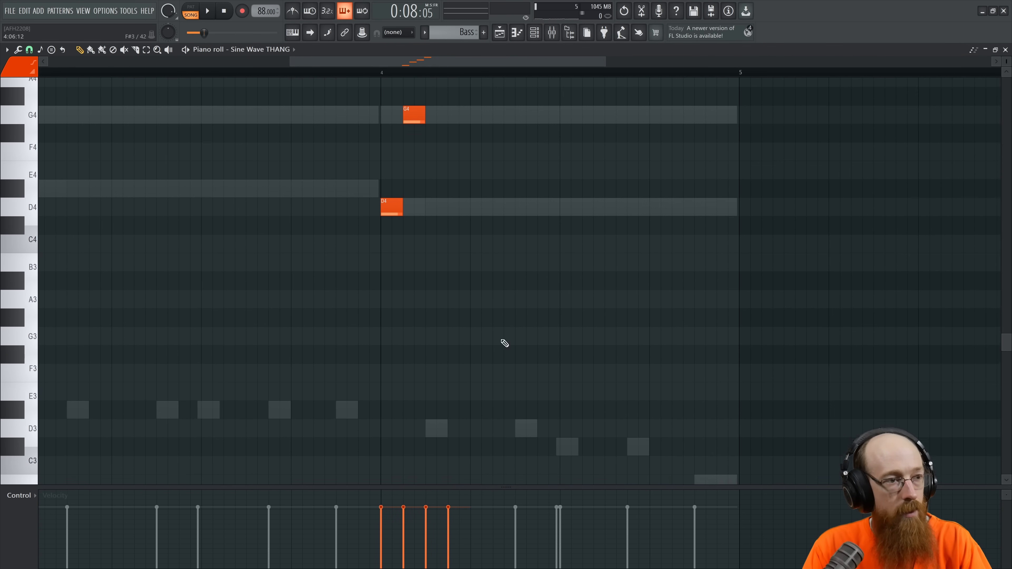
Step: Raise the second, third and fourth notes of the bar 4 run to D5, G5 and D6
{"action": "scroll", "coordinate": [425, 244], "scroll_direction": "up", "scroll_amount": 3}
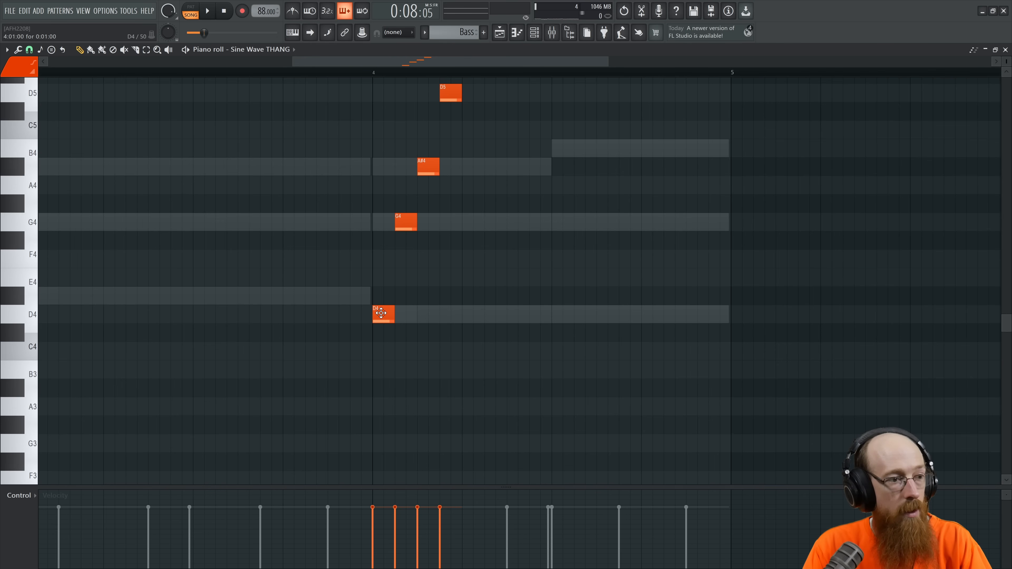
{"action": "scroll", "coordinate": [427, 232], "scroll_direction": "up", "scroll_amount": 4}
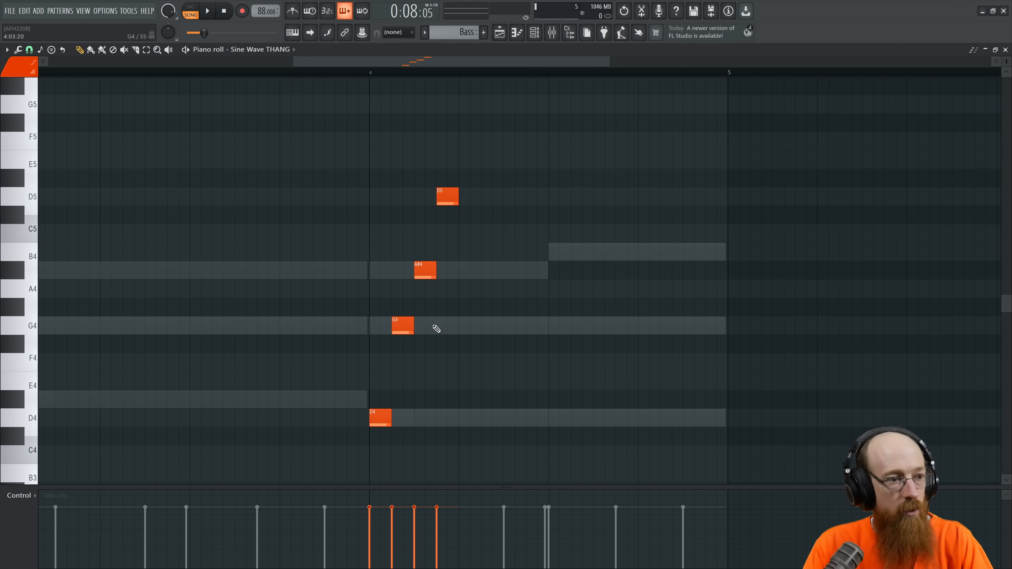
{"action": "left_click_drag", "start_coordinate": [399, 324], "coordinate": [399, 195]}
{"action": "left_click_drag", "start_coordinate": [428, 271], "coordinate": [427, 103]}
{"action": "scroll", "coordinate": [453, 313], "scroll_direction": "up", "scroll_amount": 4}
{"action": "left_click_drag", "start_coordinate": [452, 321], "coordinate": [452, 100]}
Step: Continue the run with one-step notes F6 and G6 directly after the D6
{"action": "scroll", "coordinate": [486, 214], "scroll_direction": "up", "scroll_amount": 4}
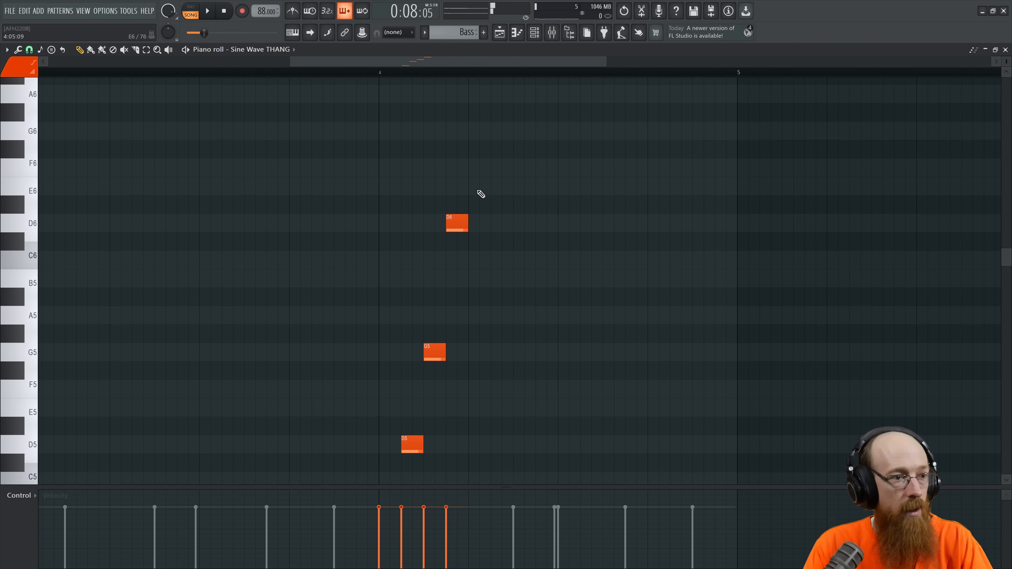
{"action": "left_click", "coordinate": [478, 174]}
{"action": "left_click", "coordinate": [500, 131]}
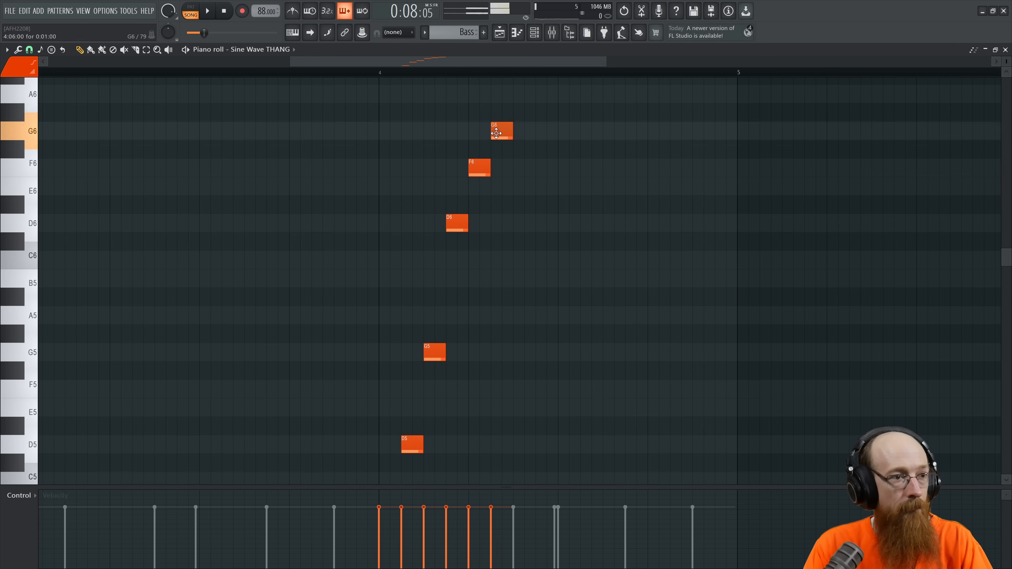
Step: Select all six notes of the run, try compressing them to about half their length, and undo the resize
{"action": "scroll", "coordinate": [565, 253], "scroll_direction": "down", "scroll_amount": 2}
{"action": "scroll", "coordinate": [565, 254], "scroll_direction": "down", "scroll_amount": 4, "text": "ctrl"}
{"action": "left_click_drag", "start_coordinate": [502, 88], "coordinate": [423, 538]}
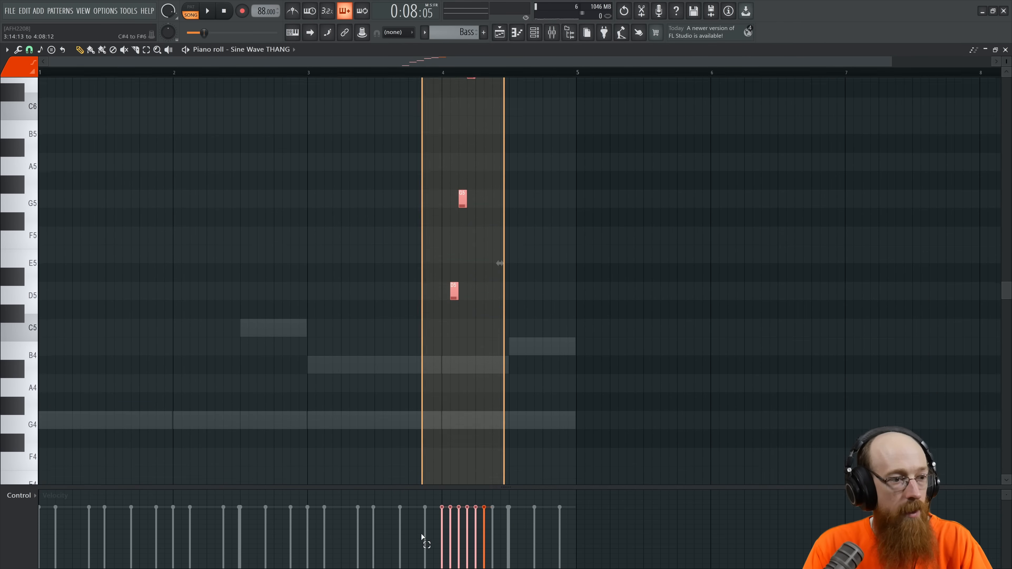
{"action": "scroll", "coordinate": [490, 244], "scroll_direction": "up", "scroll_amount": 7}
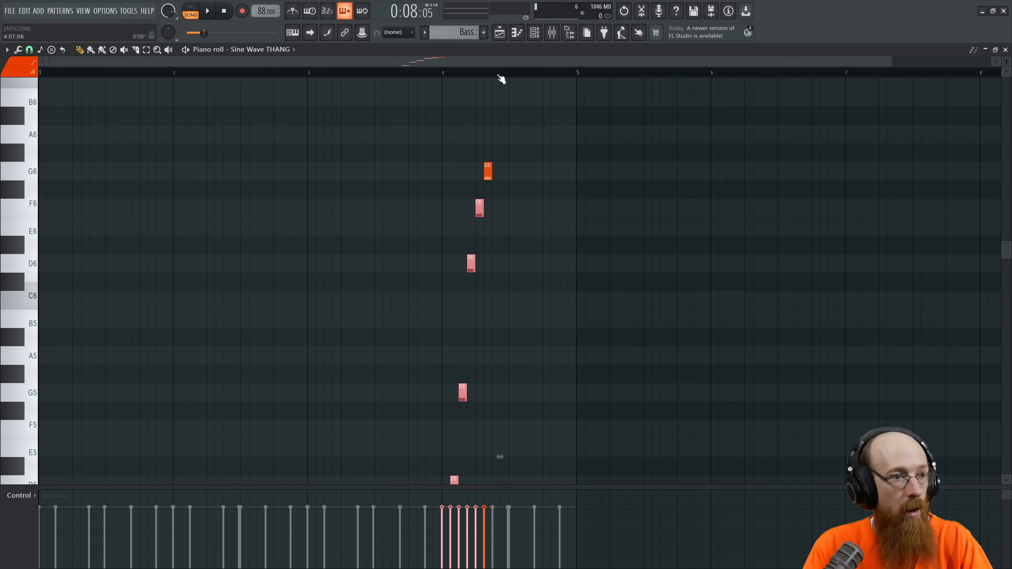
{"action": "left_click_drag", "start_coordinate": [499, 74], "coordinate": [402, 75], "text": "ctrl"}
{"action": "scroll", "coordinate": [551, 297], "scroll_direction": "down", "scroll_amount": 6}
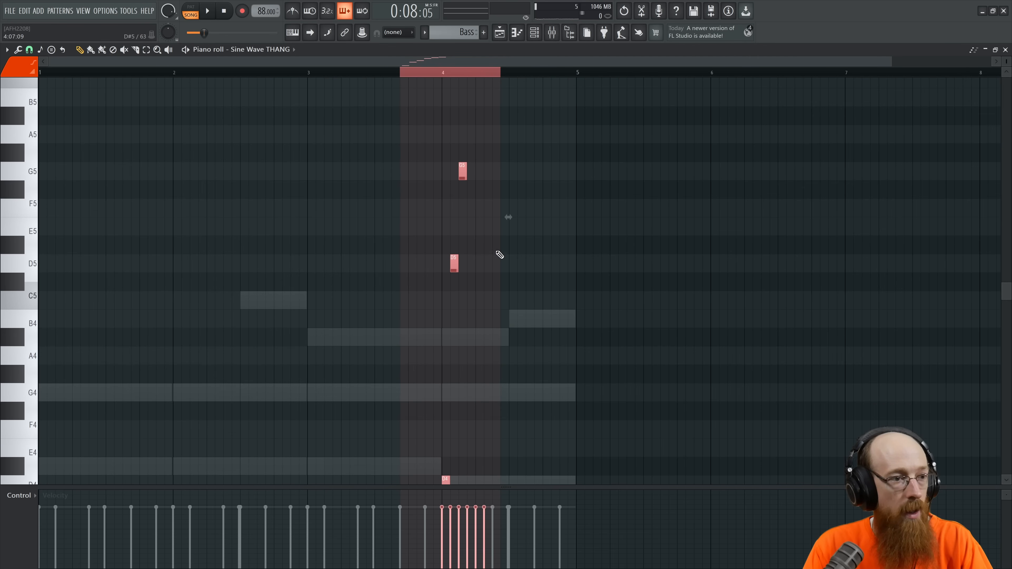
{"action": "left_click_drag", "start_coordinate": [507, 218], "coordinate": [482, 219]}
{"action": "key", "text": "ctrl+z"}
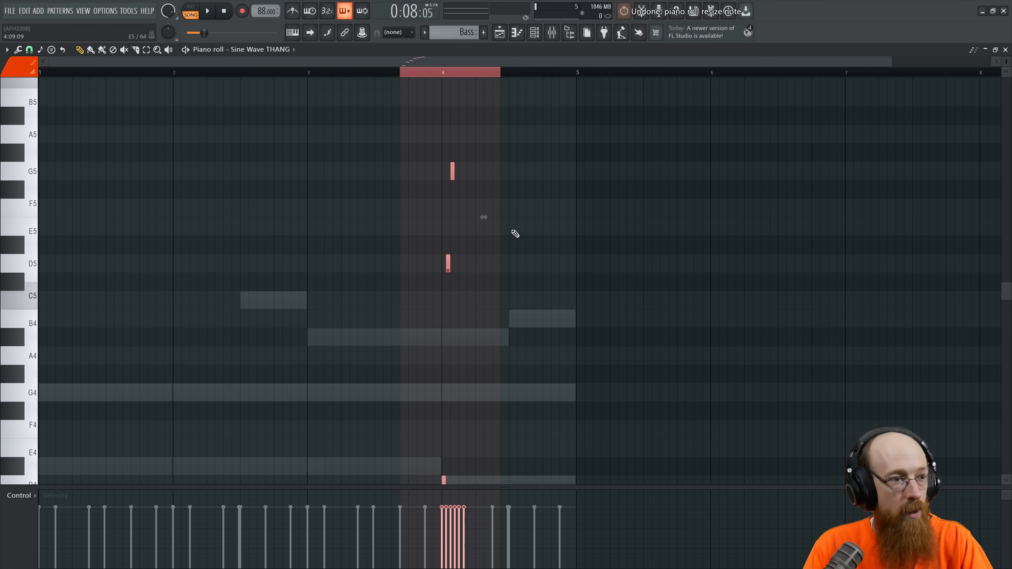
Step: Move the six-note run to the second half of bar 4, stretch it to end at bar 5, and clear the selection
{"action": "left_click_drag", "start_coordinate": [450, 263], "coordinate": [517, 263]}
{"action": "scroll", "coordinate": [550, 262], "scroll_direction": "down", "scroll_amount": 1}
{"action": "scroll", "coordinate": [519, 275], "scroll_direction": "up", "scroll_amount": 1}
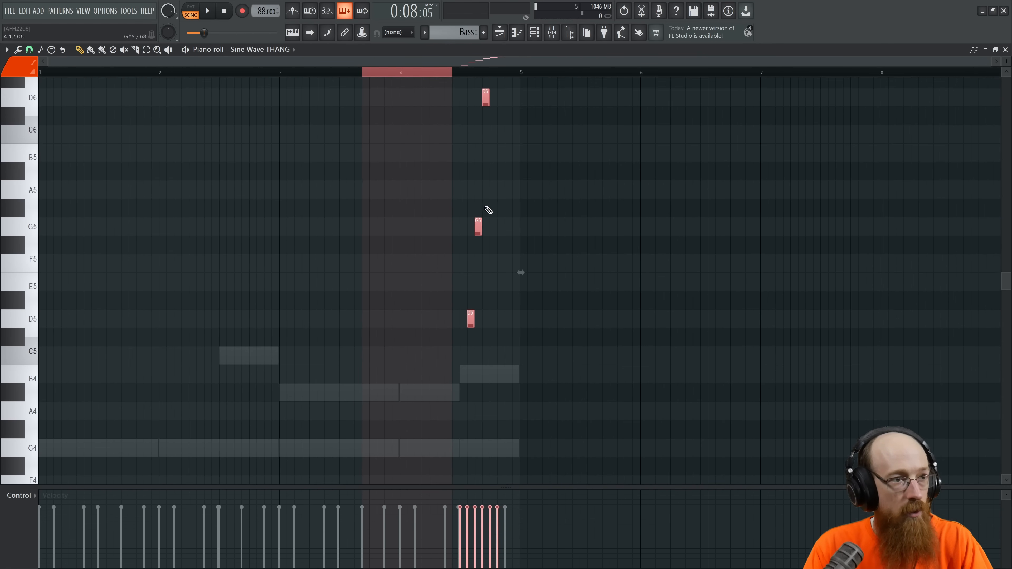
{"action": "scroll", "coordinate": [490, 211], "scroll_direction": "down", "scroll_amount": 4}
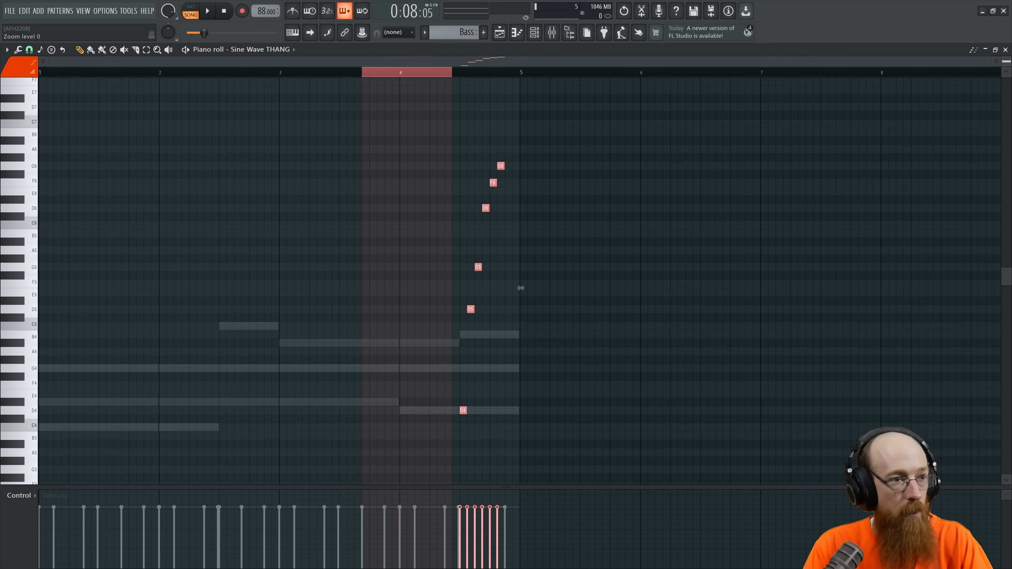
{"action": "scroll", "coordinate": [521, 288], "scroll_direction": "up", "scroll_amount": 1}
{"action": "left_click_drag", "start_coordinate": [522, 294], "coordinate": [537, 293]}
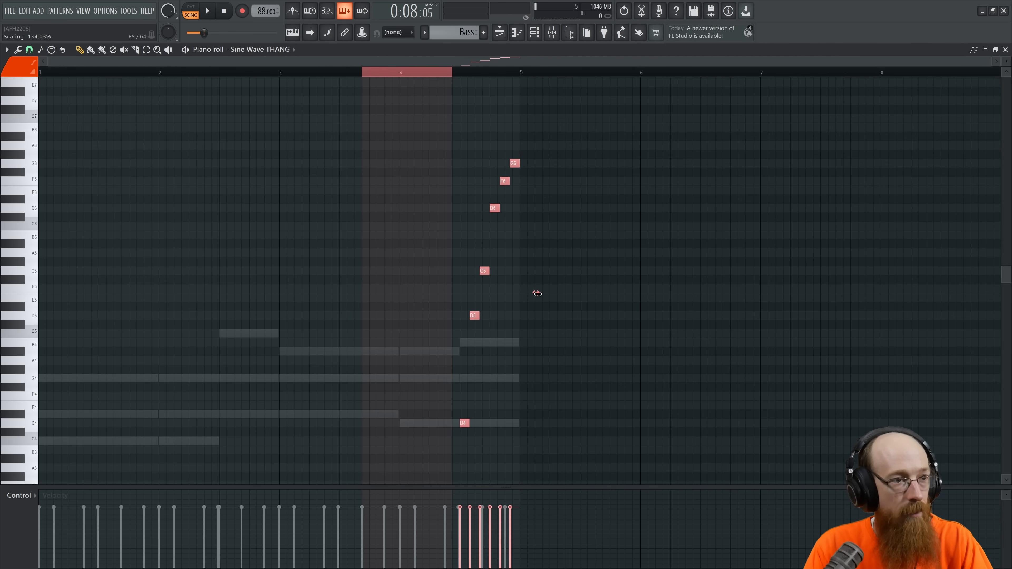
{"action": "left_click", "coordinate": [596, 181], "text": "ctrl"}
{"action": "left_click", "coordinate": [473, 70], "text": "ctrl"}
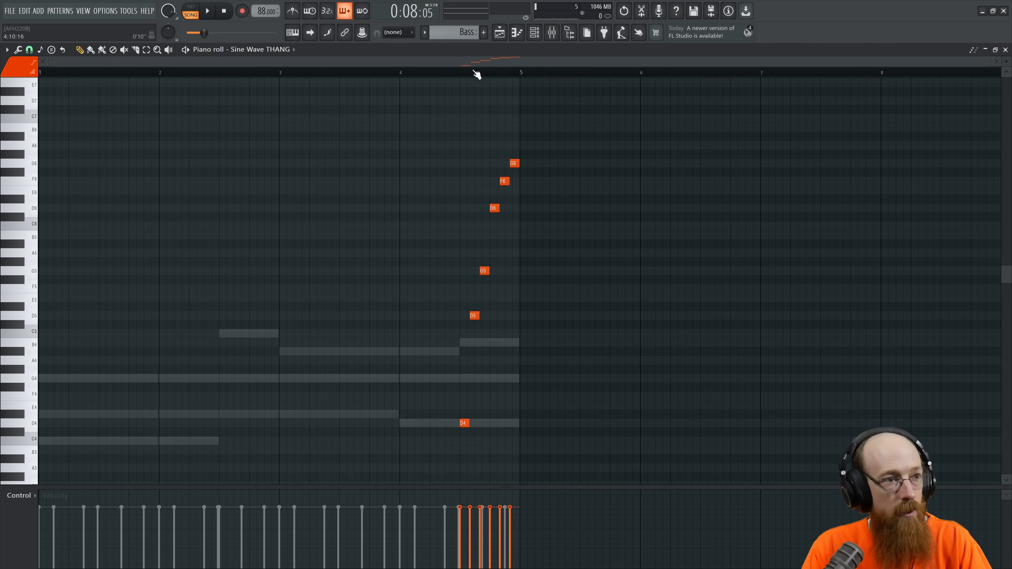
Step: Play back the stretched run in bar 4 to check its timing against the beat
{"action": "key", "text": "space"}
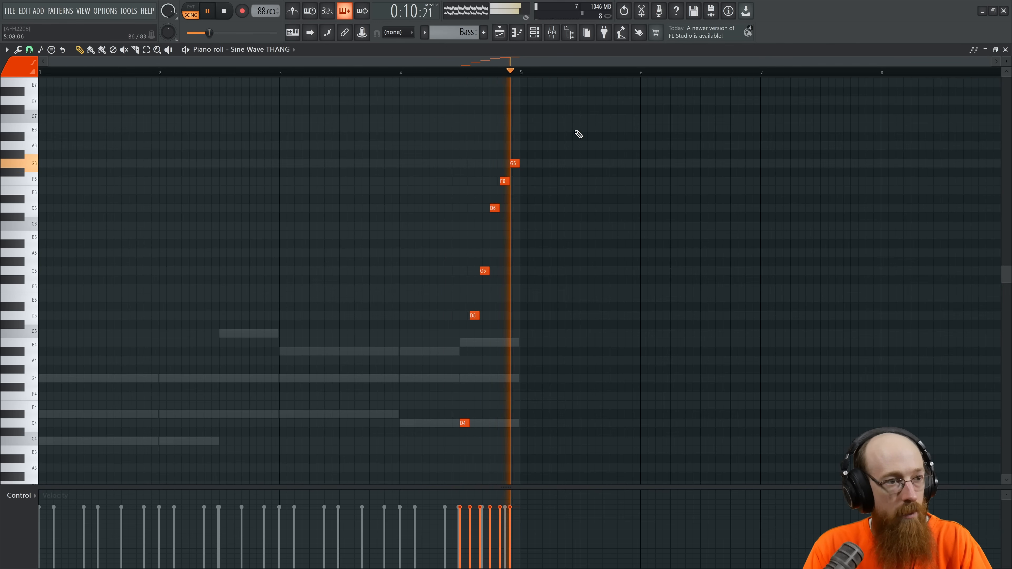
{"action": "key", "text": "space"}
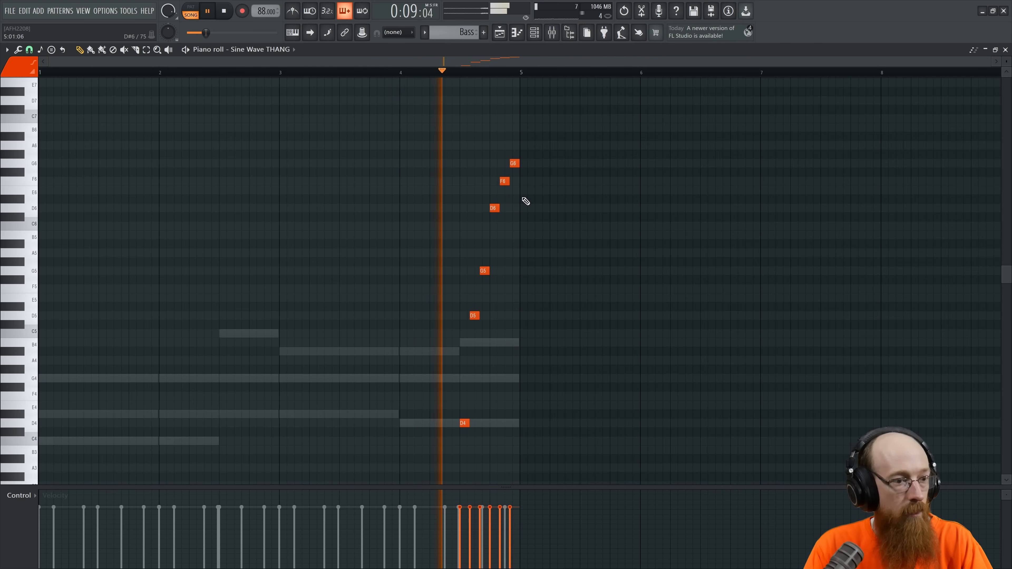
{"action": "key", "text": "space"}
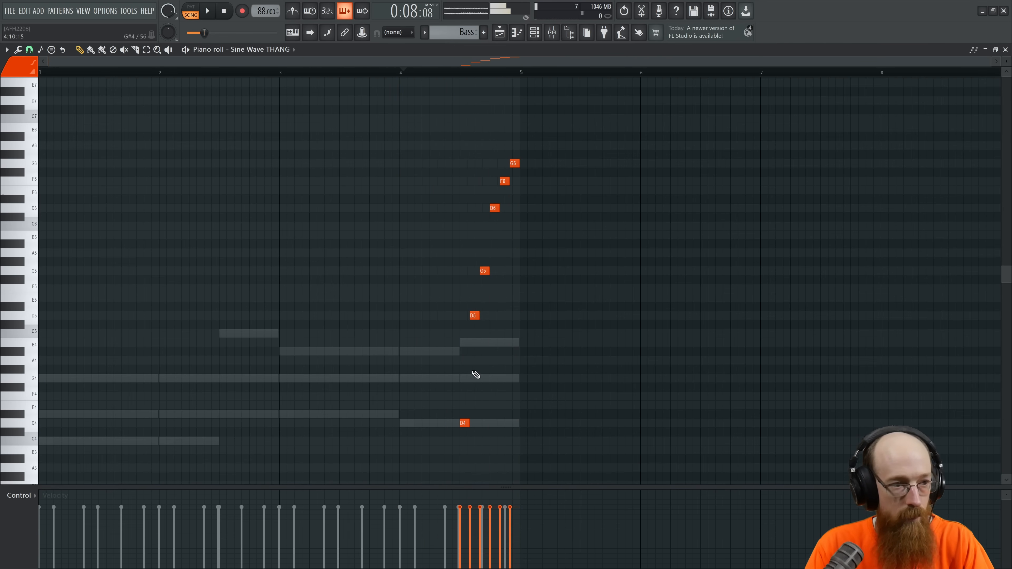
Step: Transpose the whole run up an octave, shorten its notes to very short hits, and audition the result
{"action": "key", "text": "ctrl+a"}
{"action": "key", "text": "ctrl+Up"}
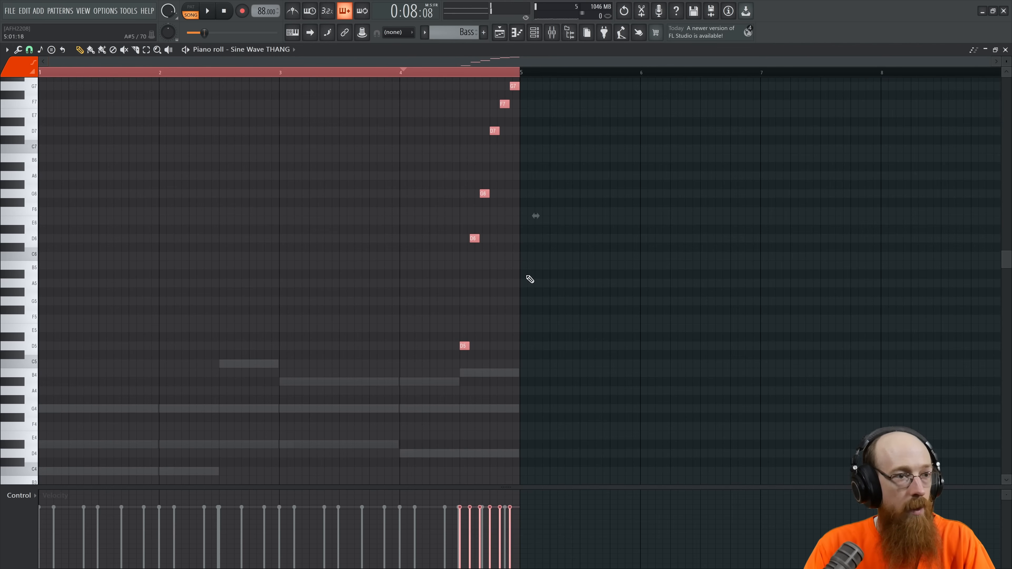
{"action": "left_click_drag", "start_coordinate": [487, 194], "coordinate": [481, 208]}
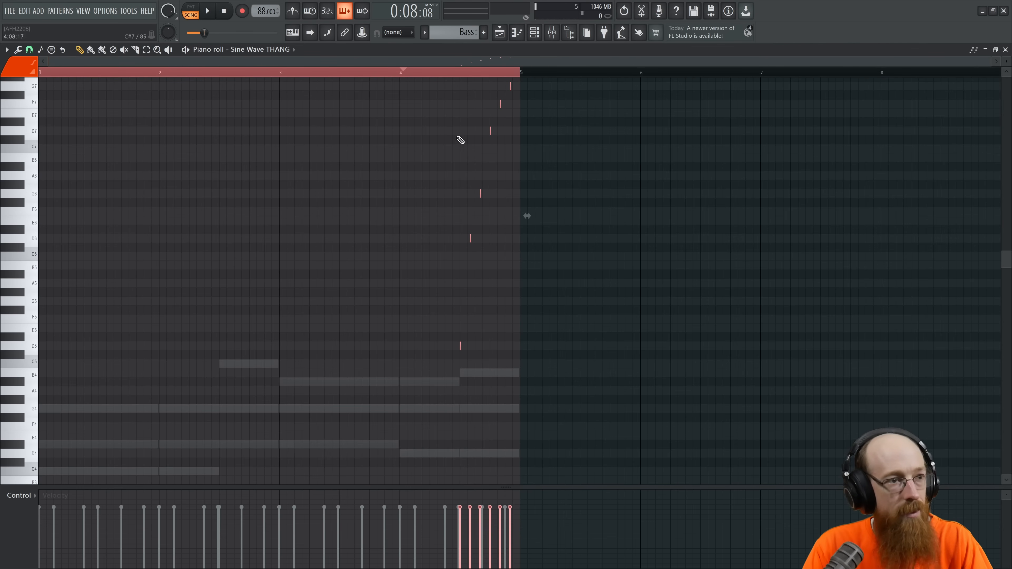
{"action": "key", "text": "space"}
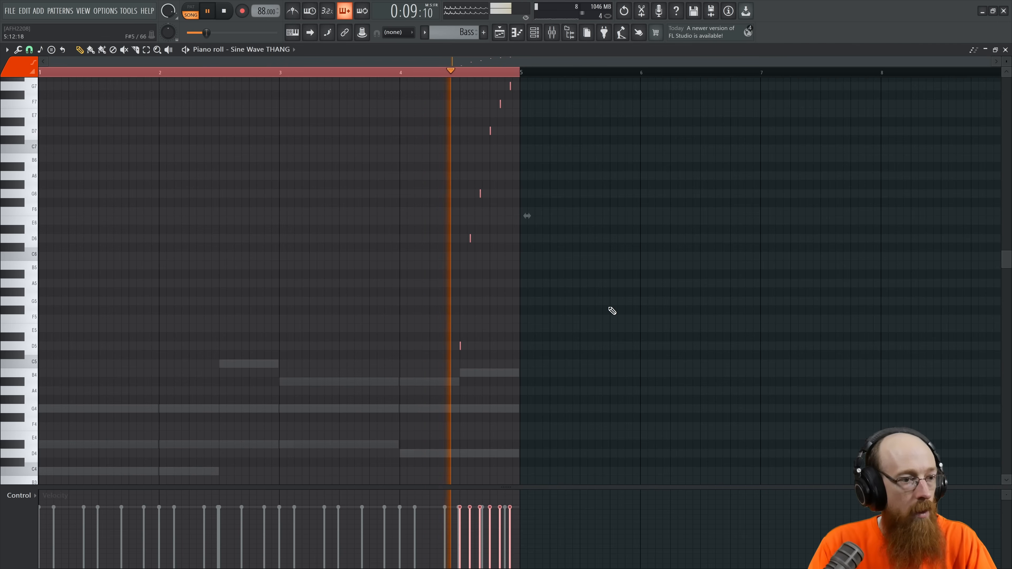
{"action": "key", "text": "space"}
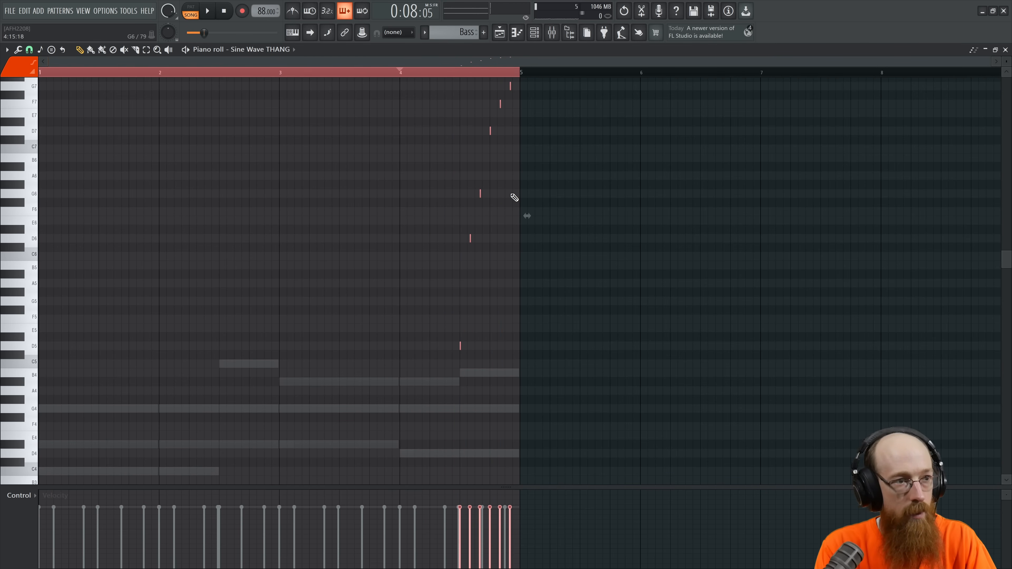
Step: Lower the run's last three notes an octave to D6, F6 and G6, and audition the change
{"action": "scroll", "coordinate": [514, 197], "scroll_direction": "up", "scroll_amount": 3}
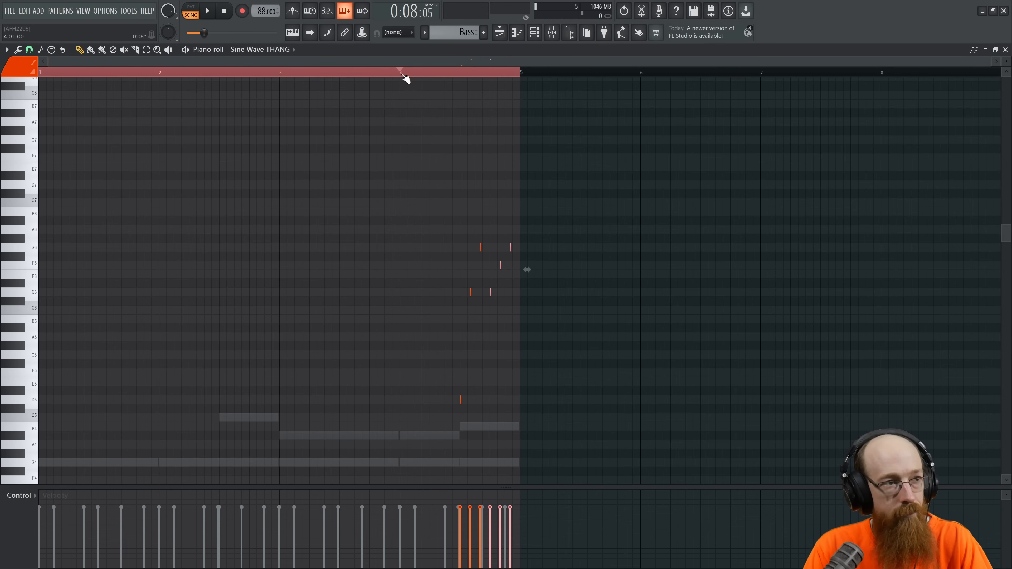
{"action": "key", "text": "space"}
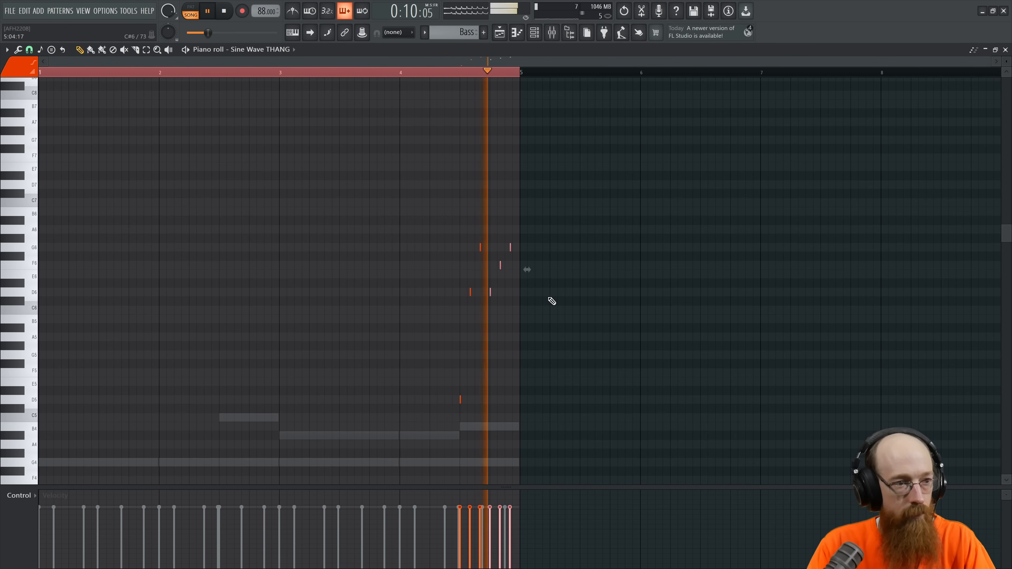
{"action": "key", "text": "space"}
Step: Select all six short notes of the run and duplicate them slightly later so that each hit is doubled
{"action": "scroll", "coordinate": [515, 361], "scroll_direction": "up", "scroll_amount": 3, "text": "ctrl"}
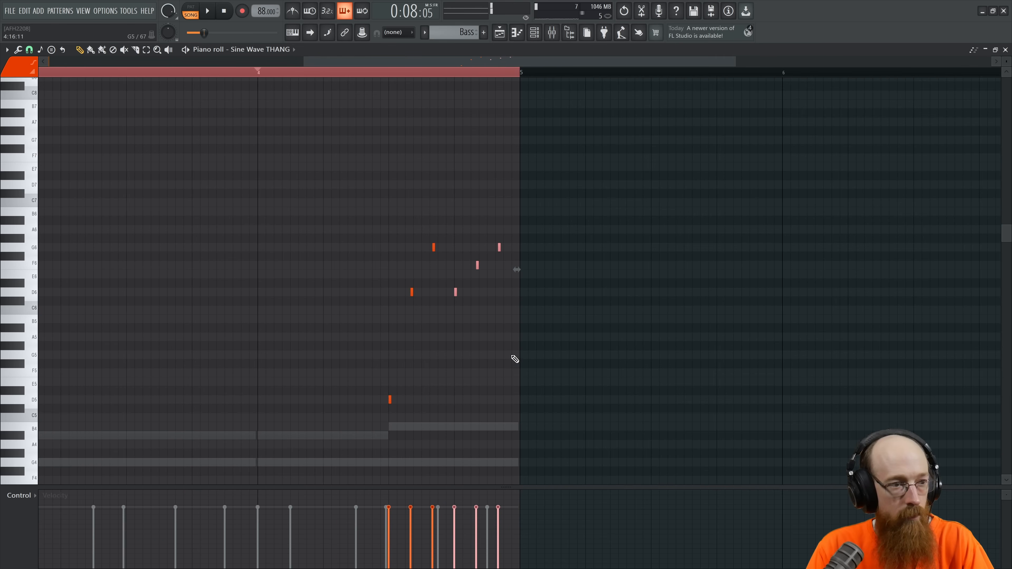
{"action": "scroll", "coordinate": [510, 339], "scroll_direction": "up", "scroll_amount": 2, "text": "ctrl"}
{"action": "key", "text": "space"}
{"action": "left_click_drag", "start_coordinate": [414, 302], "coordinate": [576, 207]}
{"action": "scroll", "coordinate": [478, 235], "scroll_direction": "up", "scroll_amount": 3}
{"action": "left_click_drag", "start_coordinate": [375, 135], "coordinate": [656, 420]}
{"action": "key", "text": "space"}
{"action": "left_click_drag", "start_coordinate": [429, 335], "coordinate": [447, 336], "text": "shift"}
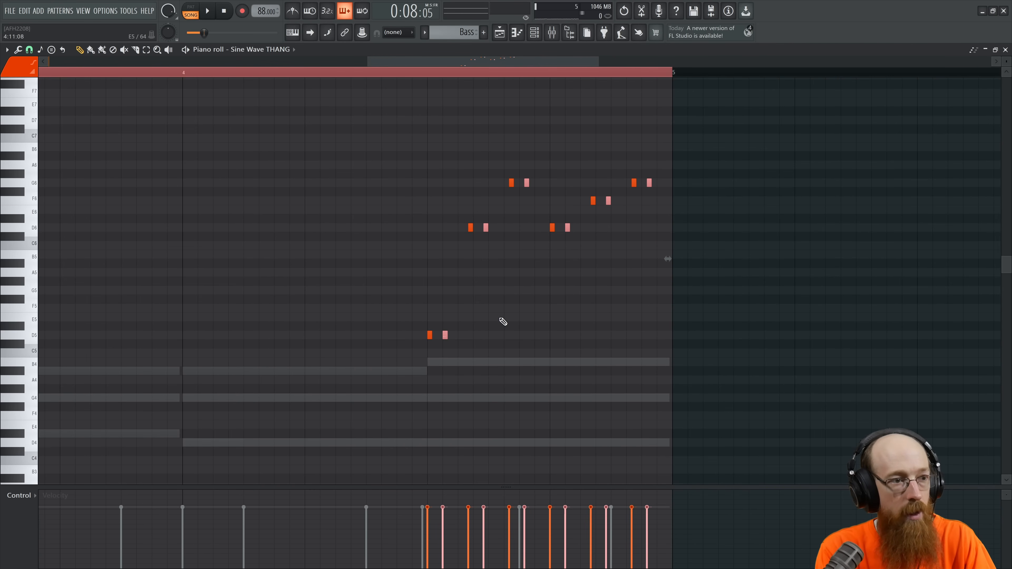
Step: Transpose the duplicated notes up an octave and audition the doubled pattern
{"action": "key", "text": "ctrl+Up"}
{"action": "key", "text": "space"}
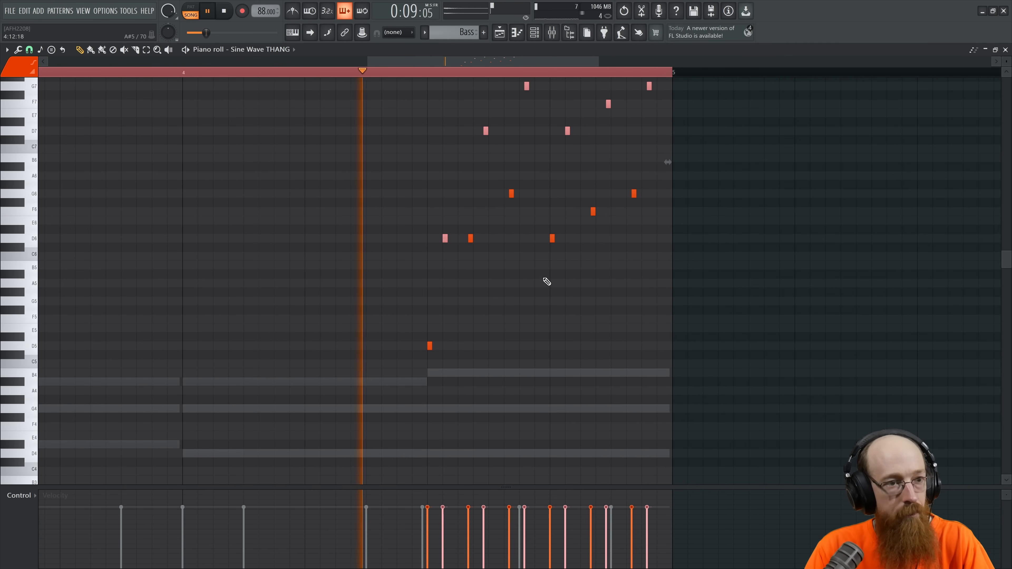
{"action": "scroll", "coordinate": [546, 282], "scroll_direction": "up", "scroll_amount": 2}
{"action": "key", "text": "space"}
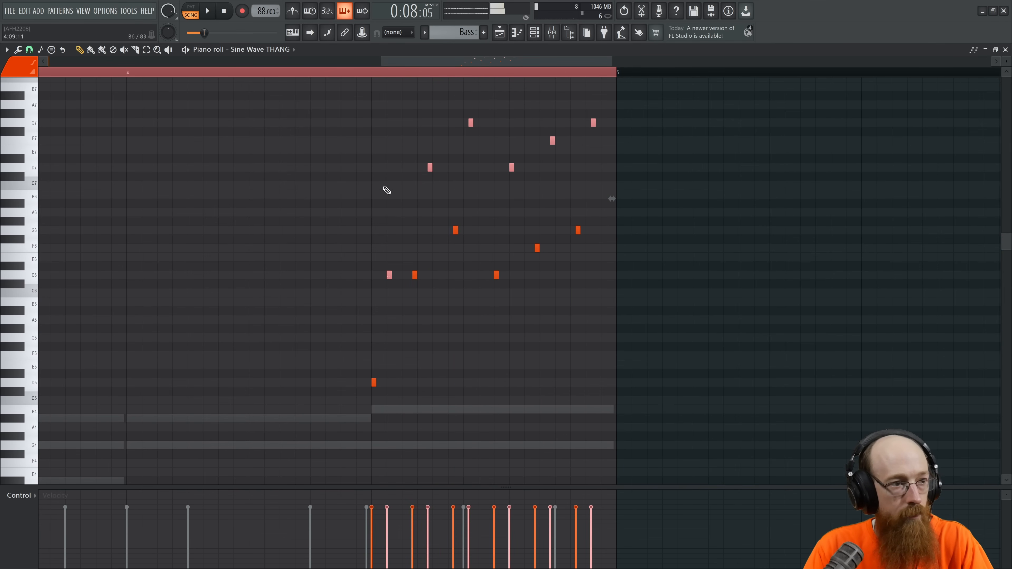
Step: Undo the note duplication and the octave shifts of the copies and of the run's last three notes
{"action": "key", "text": "ctrl+z"}
{"action": "key", "text": "ctrl+z"}
{"action": "key", "text": "ctrl+z"}
{"action": "key", "text": "ctrl+z"}
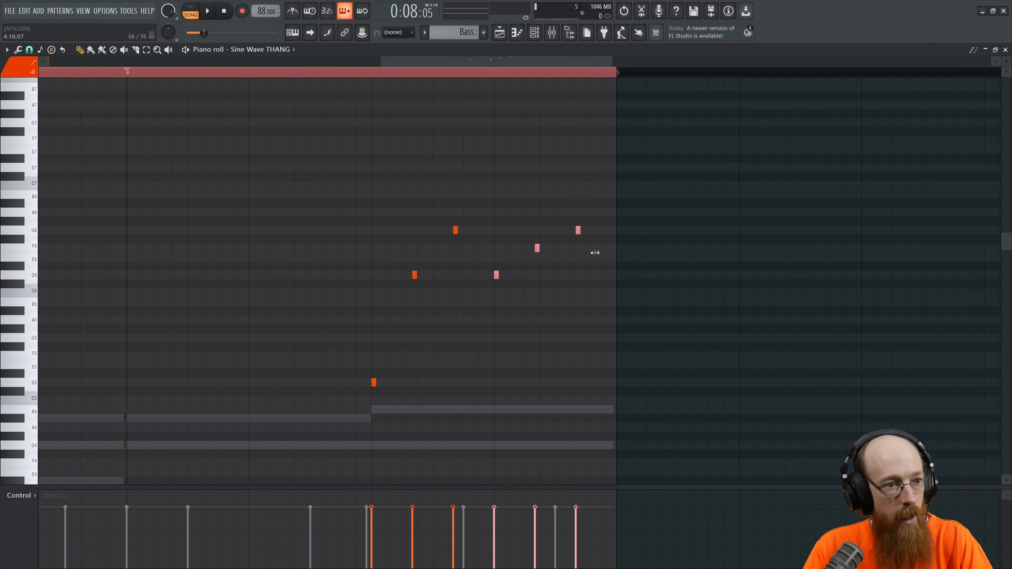
{"action": "key", "text": "ctrl+z"}
{"action": "key", "text": "ctrl+z"}
{"action": "key", "text": "ctrl+z"}
{"action": "key", "text": "ctrl+z"}
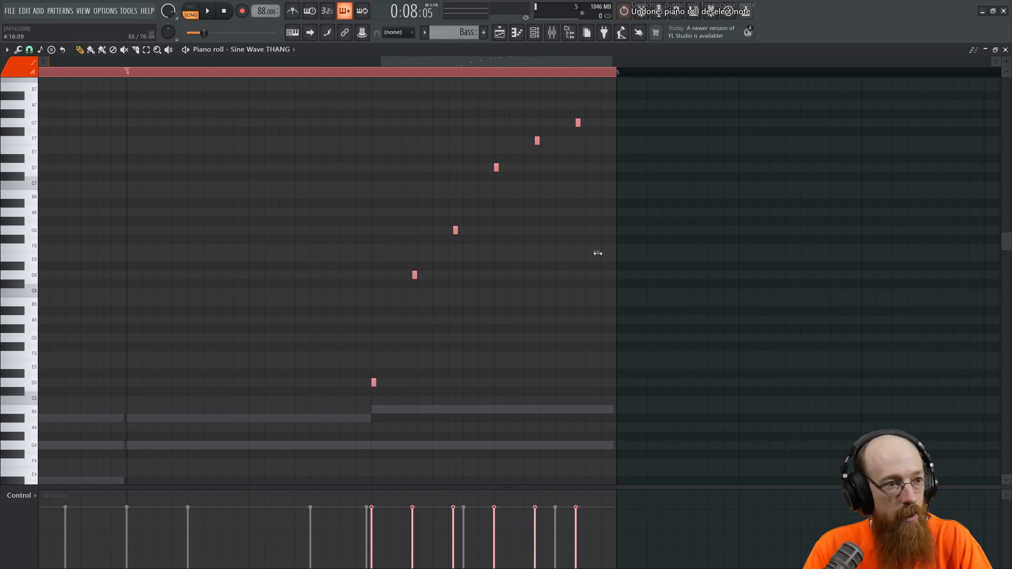
Step: Undo the remaining octave, stretch and move edits until the run of one-step notes starts at bar 4 again
{"action": "left_click", "coordinate": [541, 272]}
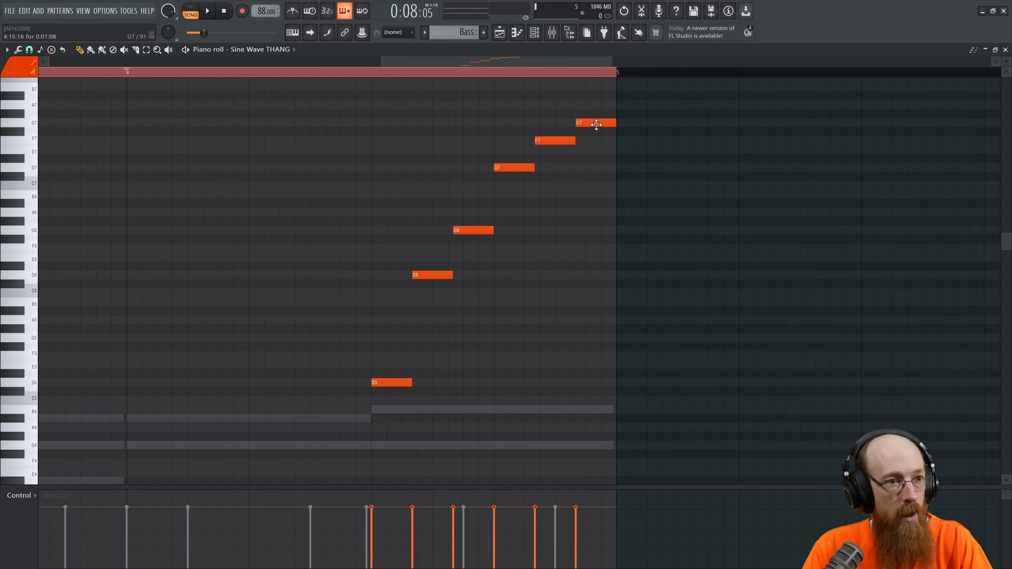
{"action": "key", "text": "ctrl+z"}
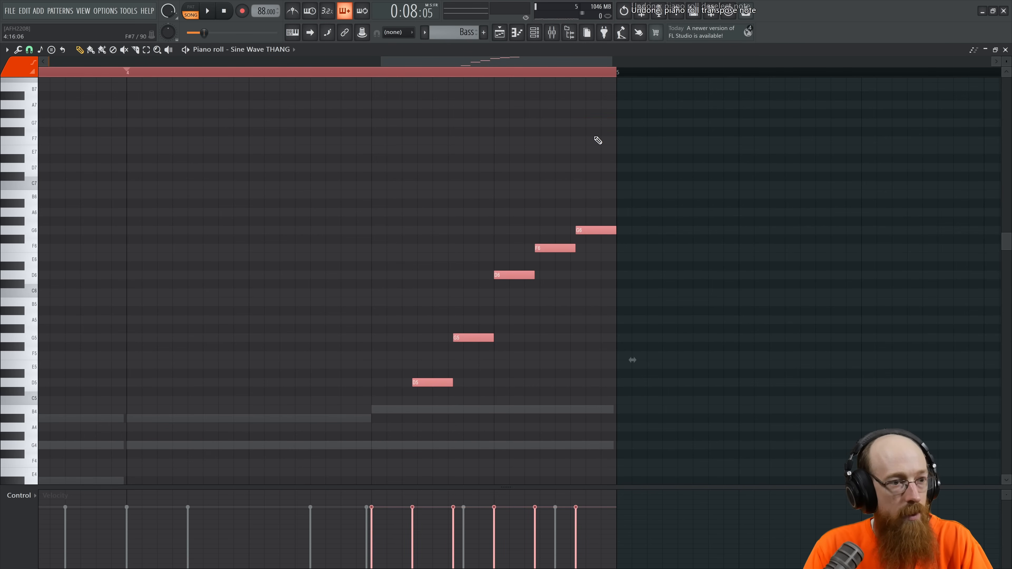
{"action": "key", "text": "ctrl+z"}
{"action": "key", "text": "ctrl+z"}
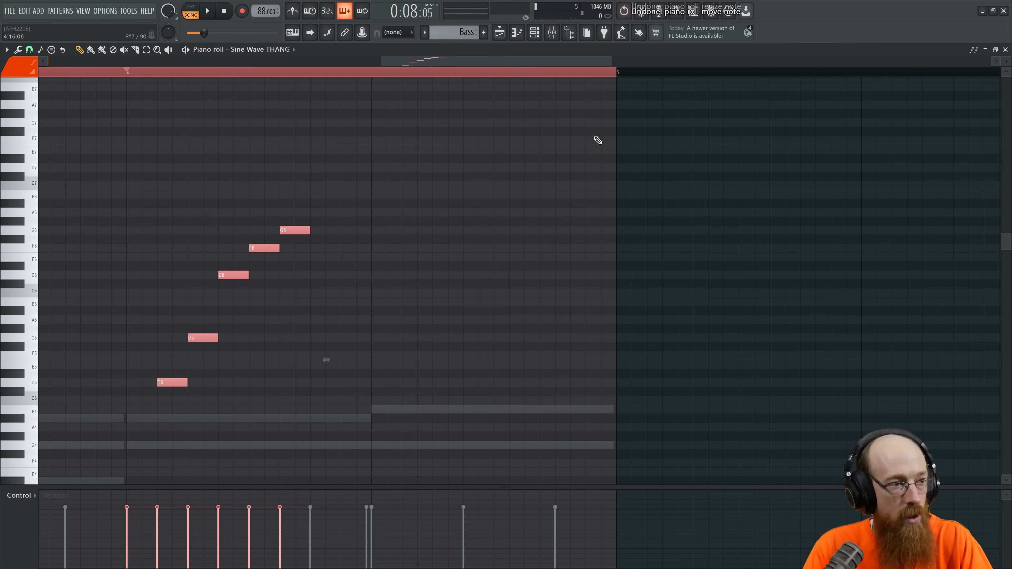
Step: Add descending one-step notes D6, G5 and D#5 directly after the G6 in bar 4
{"action": "mouse_move", "coordinate": [377, 240]}
{"action": "left_mouse_down"}
{"action": "mouse_move", "coordinate": [586, 219]}
{"action": "mouse_move", "coordinate": [569, 246]}
{"action": "mouse_move", "coordinate": [593, 253]}
{"action": "mouse_move", "coordinate": [596, 240]}
{"action": "left_mouse_up"}
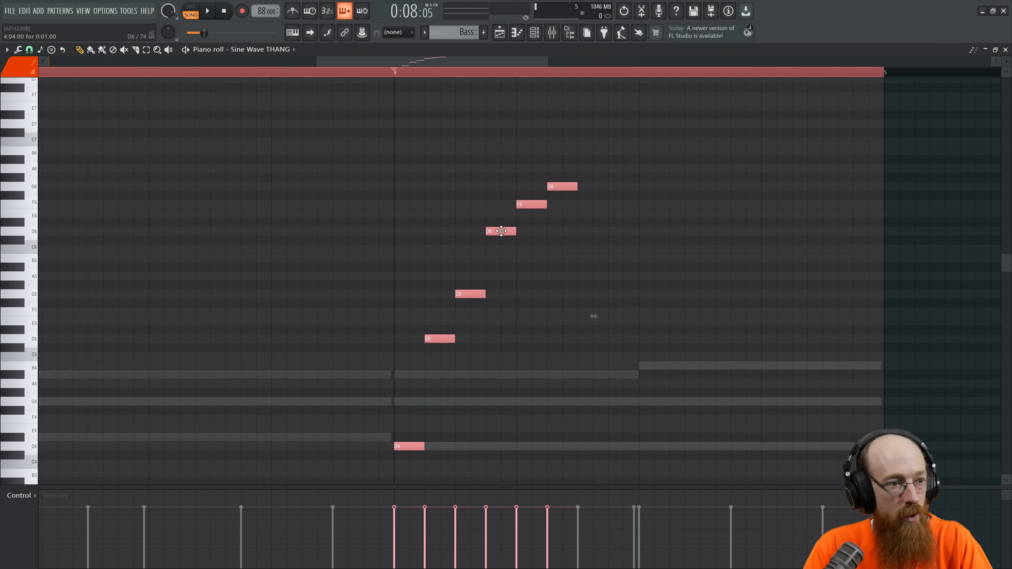
{"action": "left_click", "coordinate": [580, 231]}
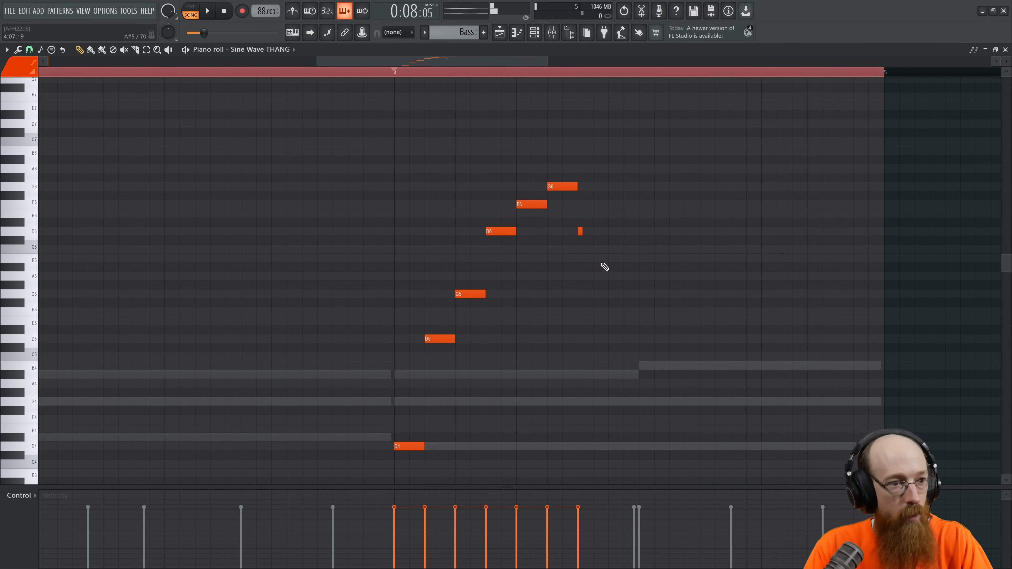
{"action": "left_click", "coordinate": [580, 231]}
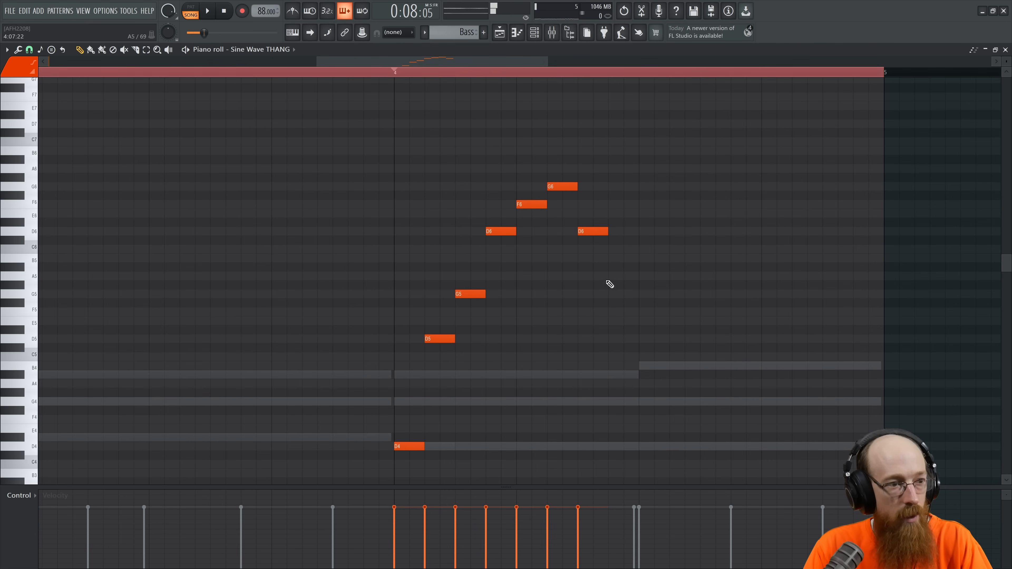
{"action": "left_click", "coordinate": [611, 294]}
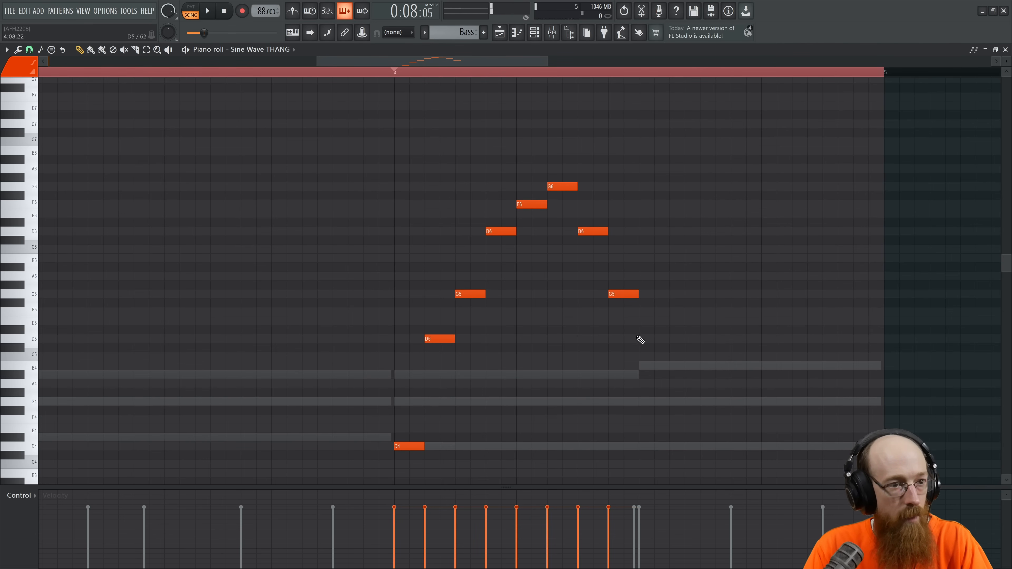
{"action": "left_click", "coordinate": [642, 330]}
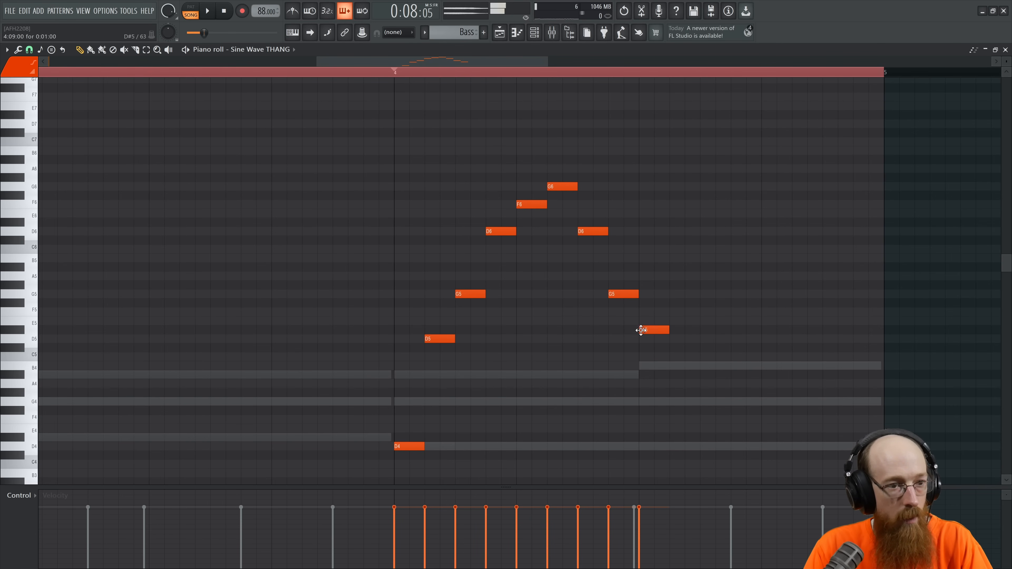
Step: Add a B4 note after the D#5, select the whole run and move it to begin on the last beat of bar 4
{"action": "left_click", "coordinate": [671, 366]}
{"action": "left_click_drag", "start_coordinate": [710, 324], "coordinate": [695, 240]}
{"action": "left_click_drag", "start_coordinate": [395, 409], "coordinate": [695, 78]}
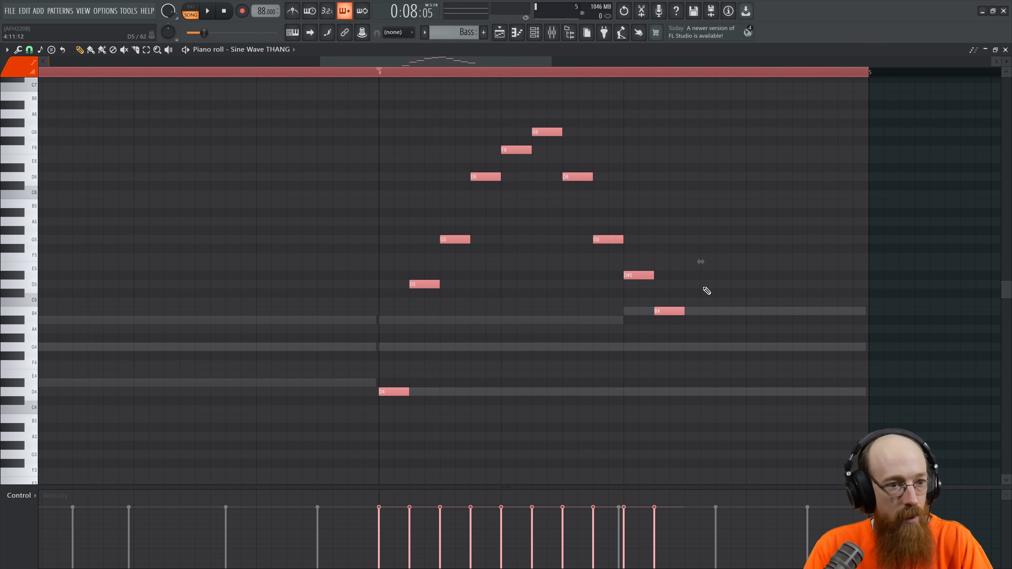
{"action": "left_click_drag", "start_coordinate": [393, 391], "coordinate": [760, 390]}
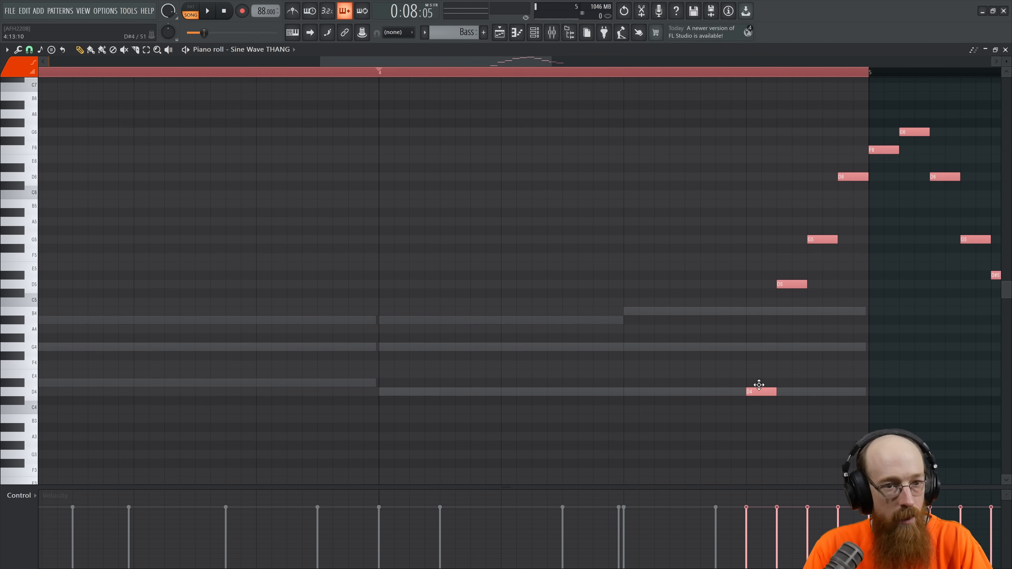
Step: Compress the selected run to fit the last beat of bar 4 and set the playback position at its first note
{"action": "scroll", "coordinate": [786, 271], "scroll_direction": "right", "scroll_amount": 5}
{"action": "left_click_drag", "start_coordinate": [650, 271], "coordinate": [605, 271]}
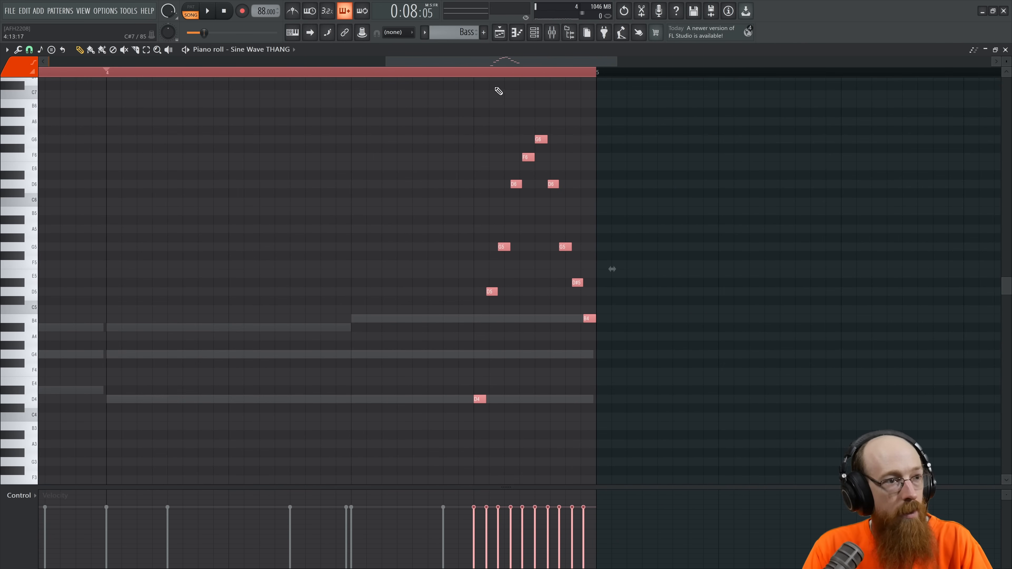
{"action": "left_click", "coordinate": [475, 74]}
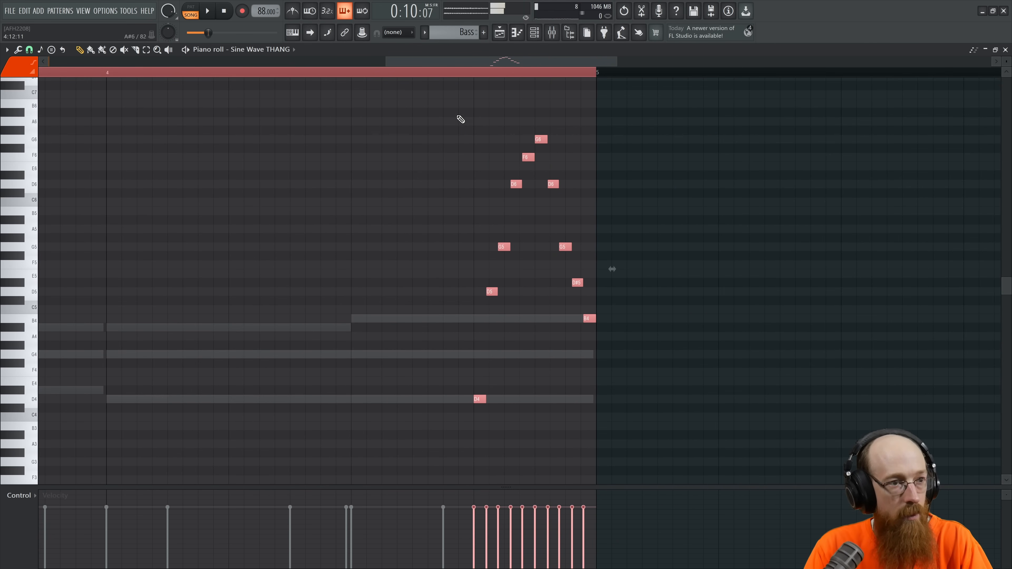
Step: Shorten all notes of the run to very short staccato blips and audition them
{"action": "scroll", "coordinate": [463, 128], "scroll_direction": "down", "scroll_amount": 3}
{"action": "left_click_drag", "start_coordinate": [596, 273], "coordinate": [587, 283]}
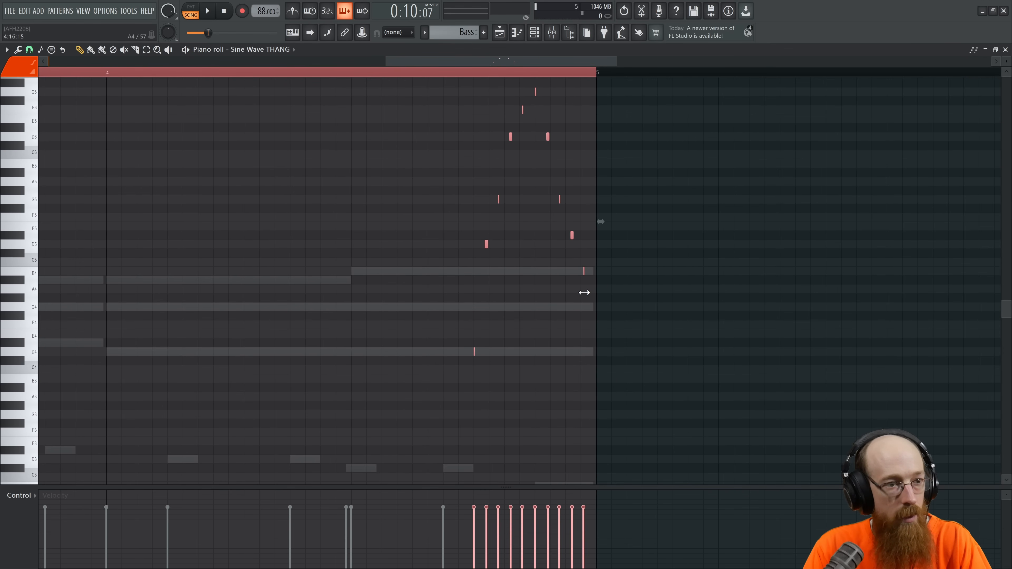
{"action": "key", "text": "space"}
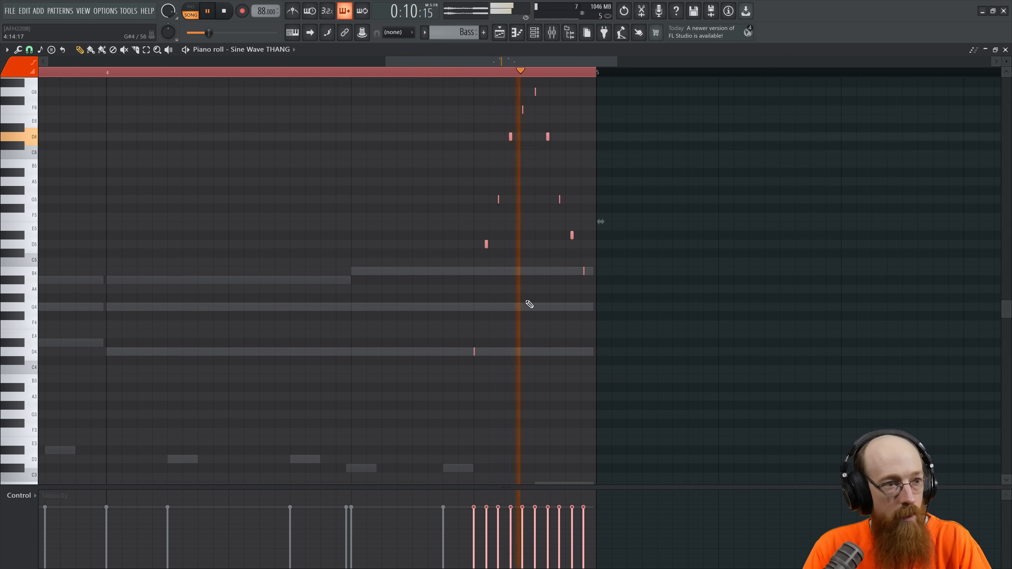
{"action": "scroll", "coordinate": [529, 315], "scroll_direction": "up", "scroll_amount": 5}
{"action": "key", "text": "space"}
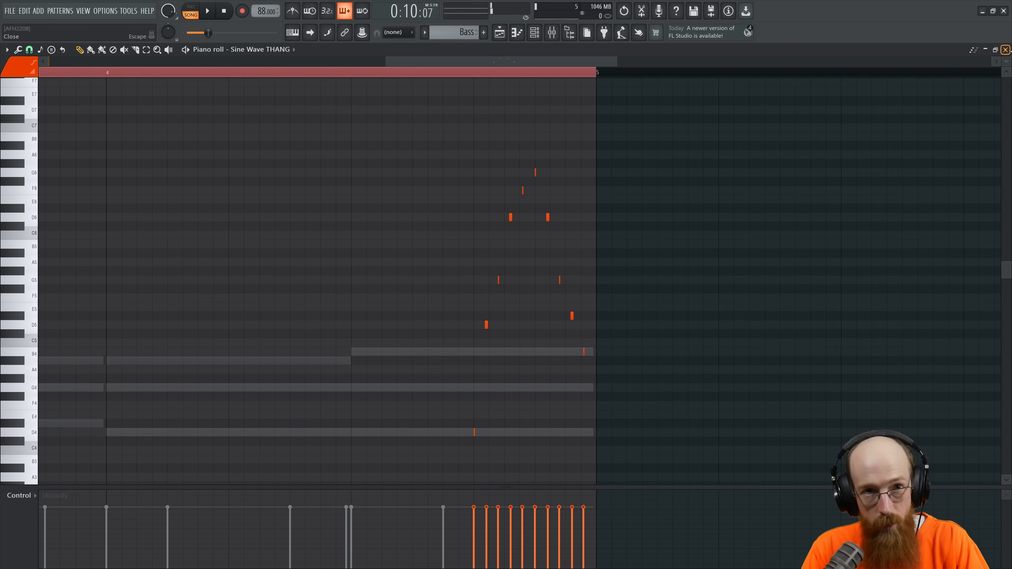
Step: Turn off the delay effect in the Sine Wave THANG synth and audition the run without it
{"action": "left_click", "coordinate": [1006, 50]}
{"action": "left_click", "coordinate": [121, 147]}
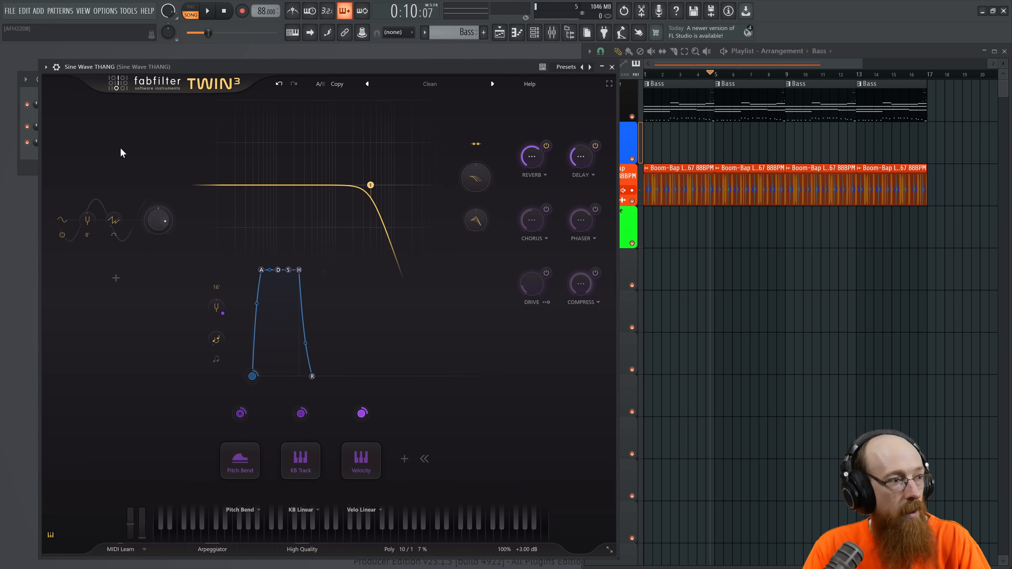
{"action": "key", "text": "space"}
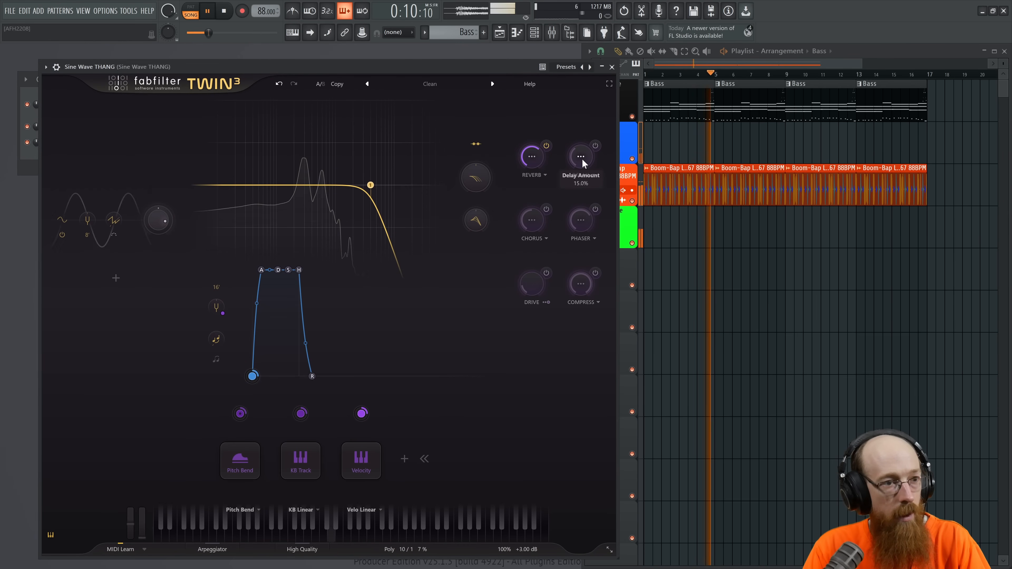
{"action": "key", "text": "space"}
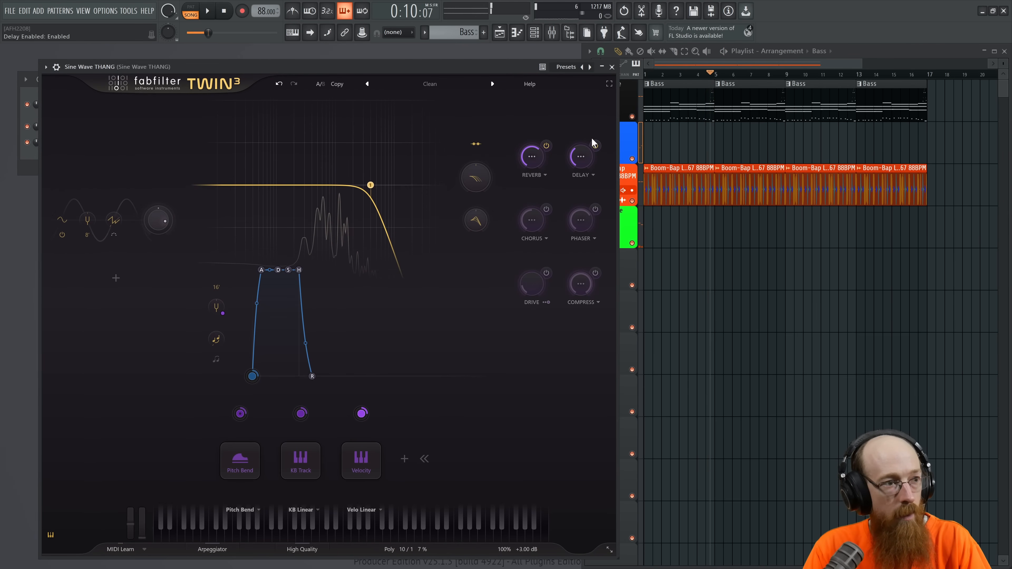
Step: Transpose the entire Sine Wave THANG run down by octaves and audition it at the lower pitch
{"action": "left_click", "coordinate": [28, 167]}
{"action": "left_click", "coordinate": [197, 147]}
{"action": "left_click_drag", "start_coordinate": [544, 215], "coordinate": [80, 200]}
{"action": "key", "text": "ctrl+a"}
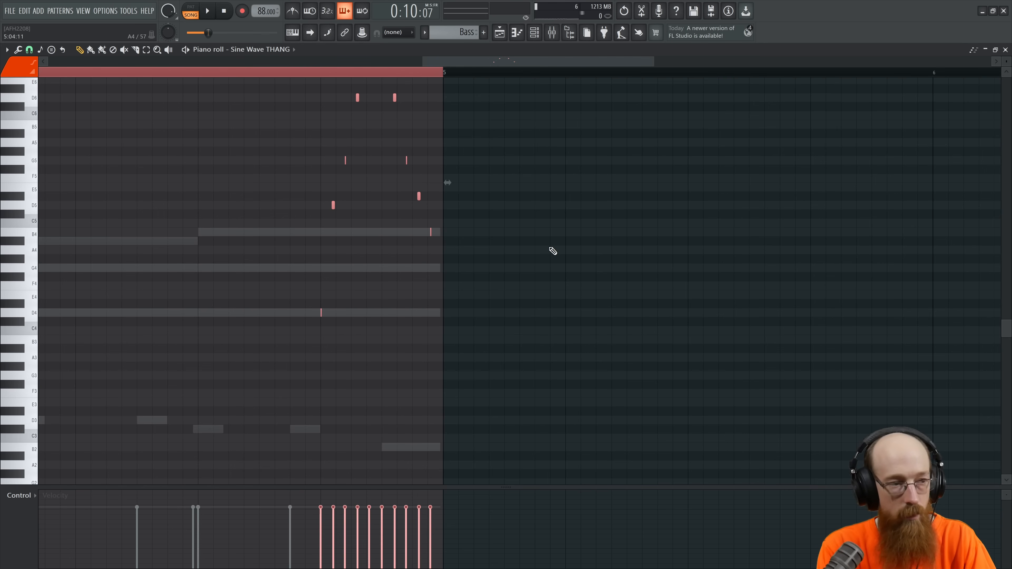
{"action": "key", "text": "ctrl+Down"}
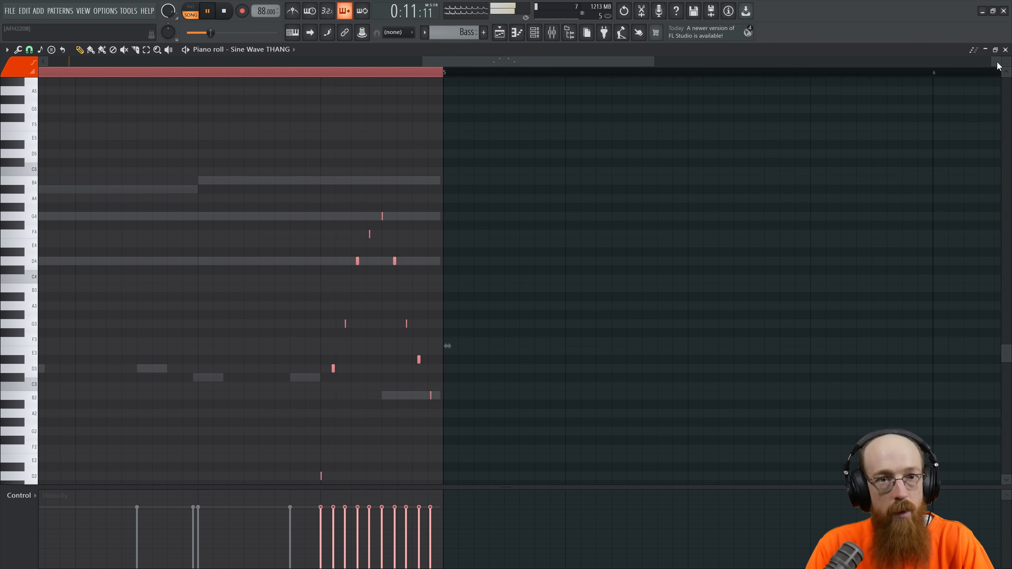
{"action": "key", "text": "space"}
{"action": "key", "text": "space"}
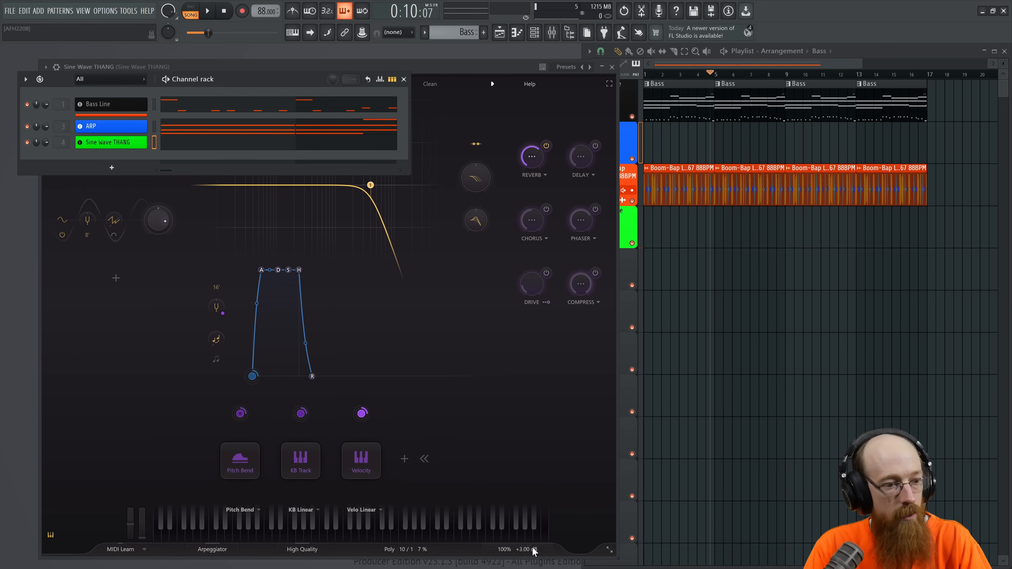
Step: Assign the Velocity source to modulate the sine synth's output level and set the base level to -INF dB
{"action": "left_click_drag", "start_coordinate": [366, 419], "coordinate": [521, 539]}
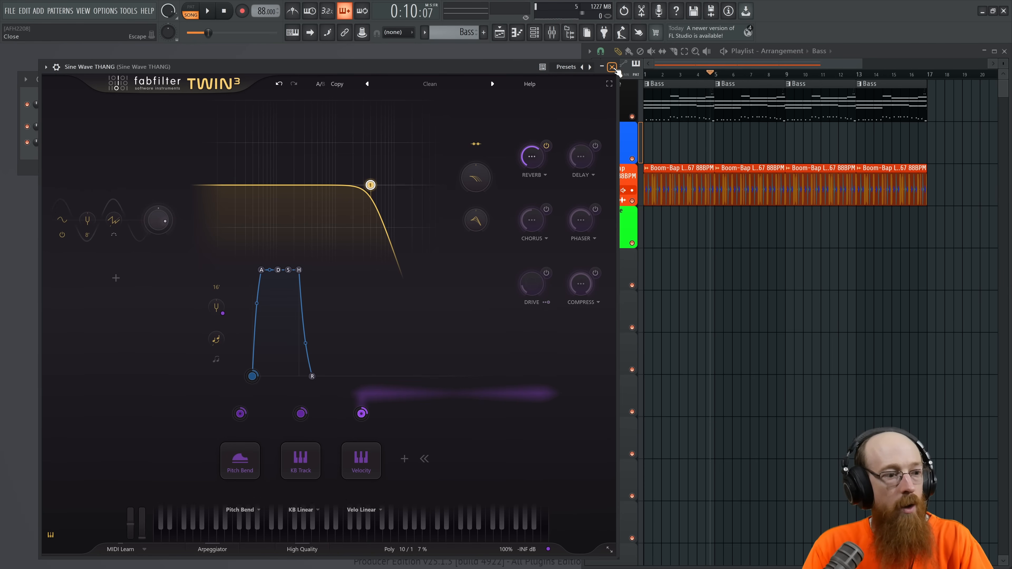
{"action": "left_click", "coordinate": [612, 67]}
Step: Shape the run's velocities to rise toward the highest note and fall again, and audition the result
{"action": "left_click", "coordinate": [215, 148]}
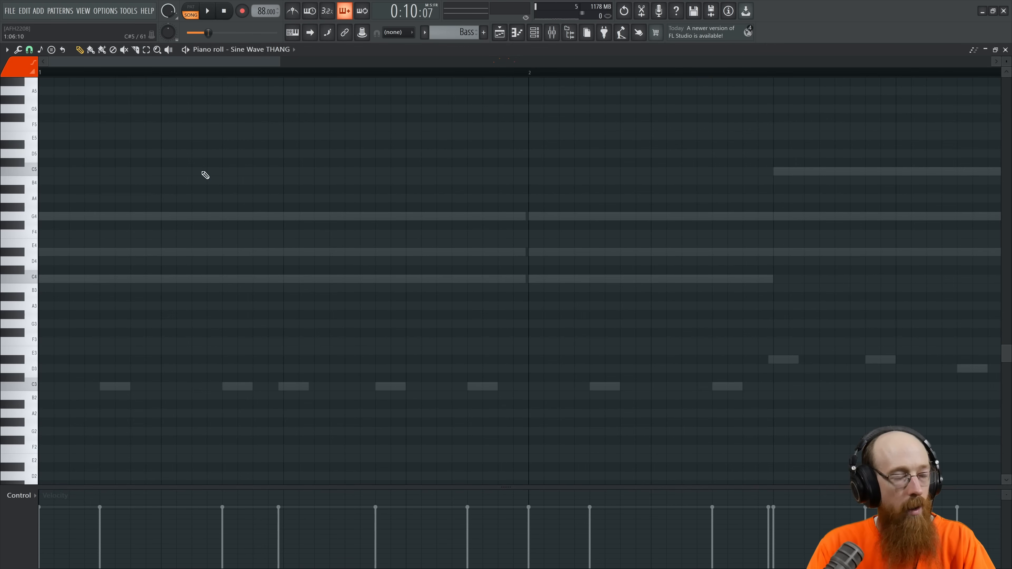
{"action": "scroll", "coordinate": [409, 327], "scroll_direction": "down", "scroll_amount": 6}
{"action": "scroll", "coordinate": [490, 317], "scroll_direction": "up", "scroll_amount": 8}
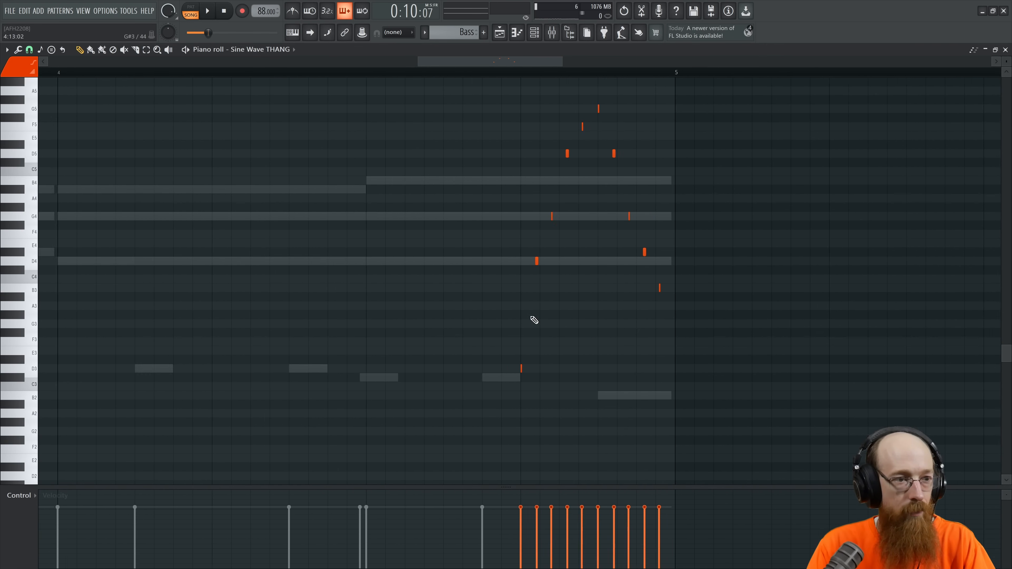
{"action": "left_click_drag", "start_coordinate": [601, 351], "coordinate": [543, 333]}
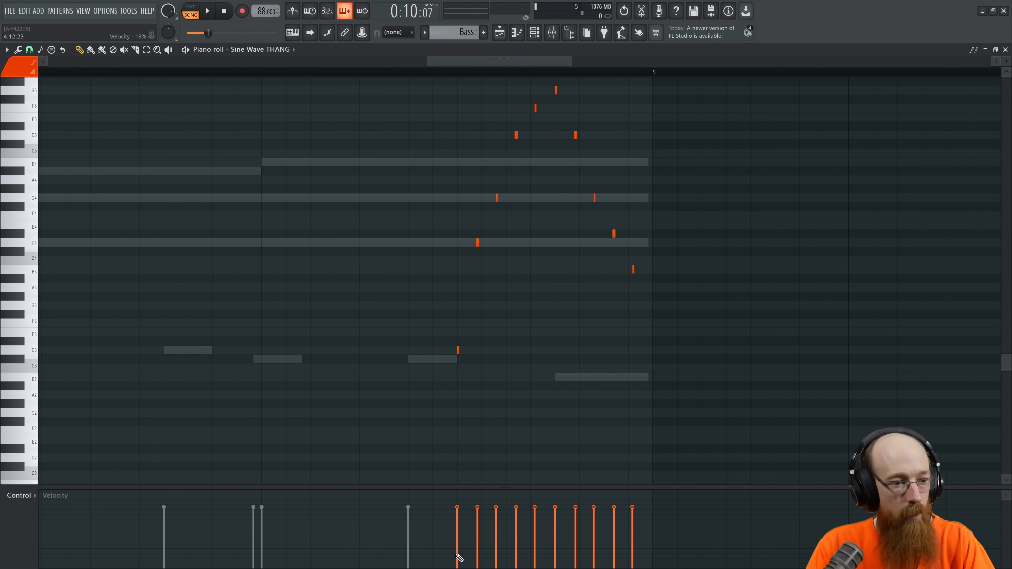
{"action": "key", "text": "space"}
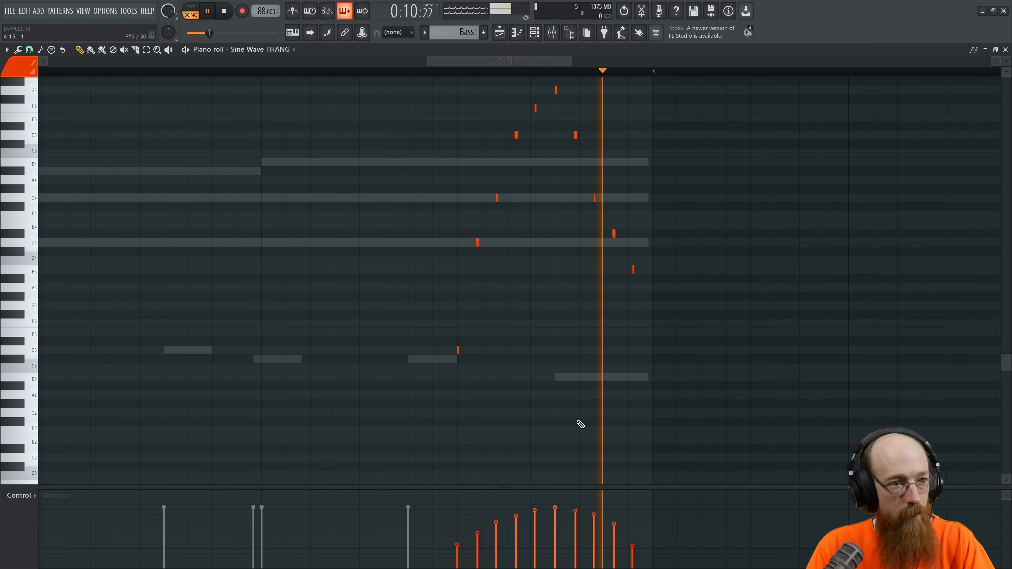
{"action": "key", "text": "space"}
Step: Redraw the run's velocities to start loud, dip toward the middle and end loud on the last note, auditioning the changes
{"action": "left_click_drag", "start_coordinate": [456, 502], "coordinate": [560, 517]}
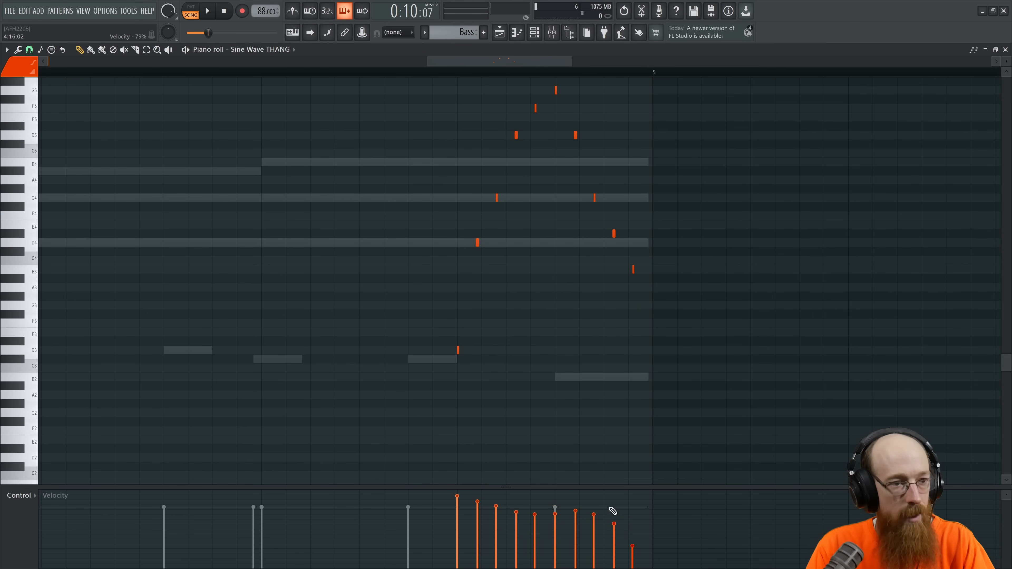
{"action": "key", "text": "space"}
{"action": "key", "text": "space"}
{"action": "key", "text": "space"}
{"action": "key", "text": "space"}
Step: Play the beat with the sine run, close the piano roll and stop playback
{"action": "key", "text": "space"}
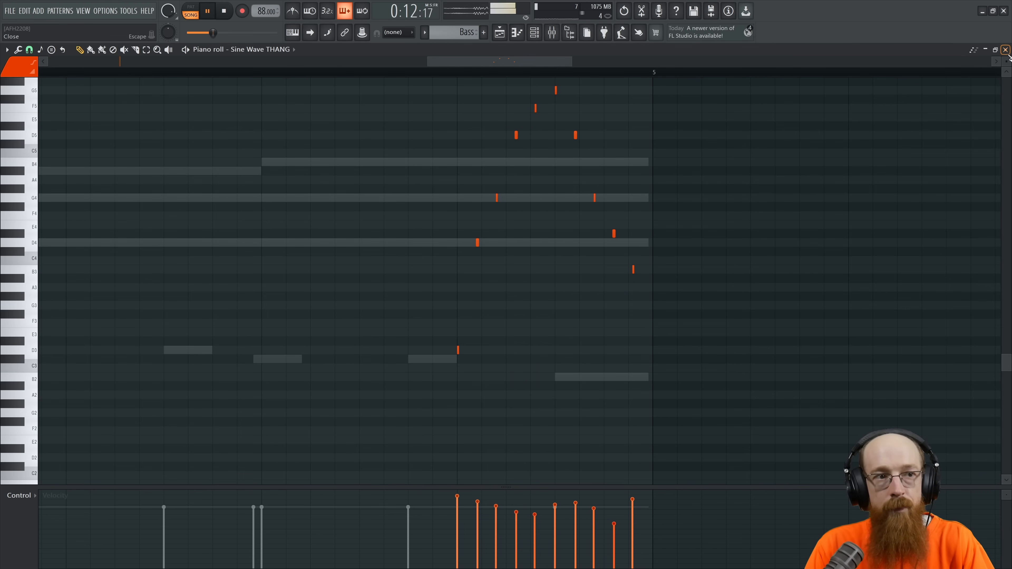
{"action": "scroll", "coordinate": [574, 206], "scroll_direction": "down", "scroll_amount": 7}
{"action": "scroll", "coordinate": [653, 206], "scroll_direction": "up", "scroll_amount": 5}
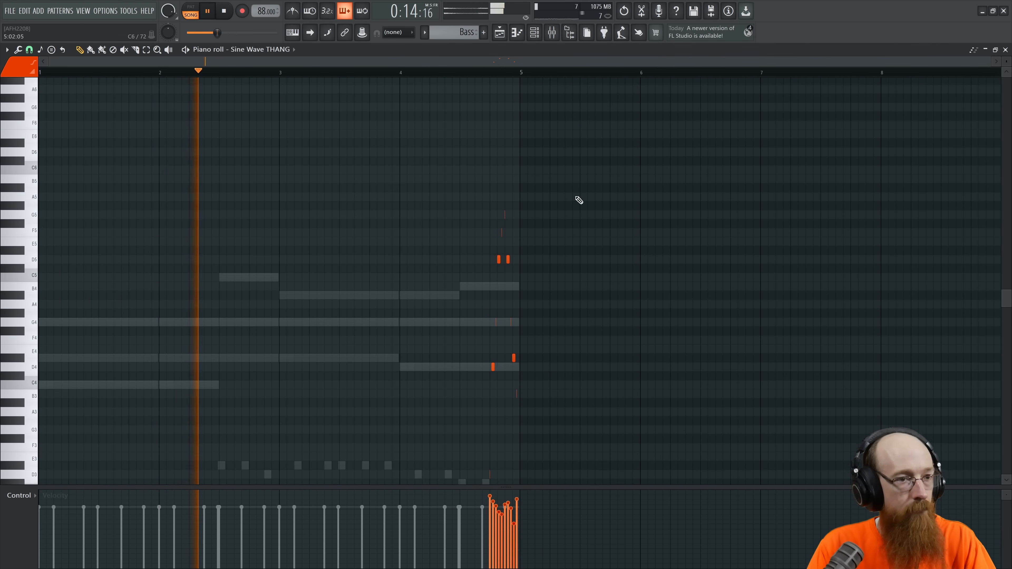
{"action": "left_click", "coordinate": [1005, 49]}
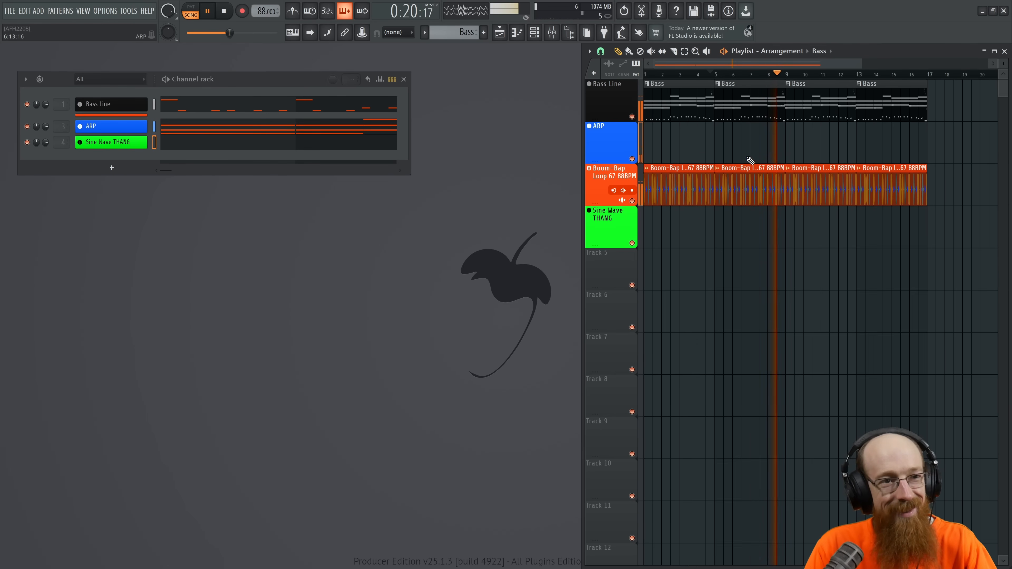
{"action": "key", "text": "space"}
Step: Add another FabFilter Twin 3 instrument as a new channel and place its window below the channel list
{"action": "left_click", "coordinate": [127, 165]}
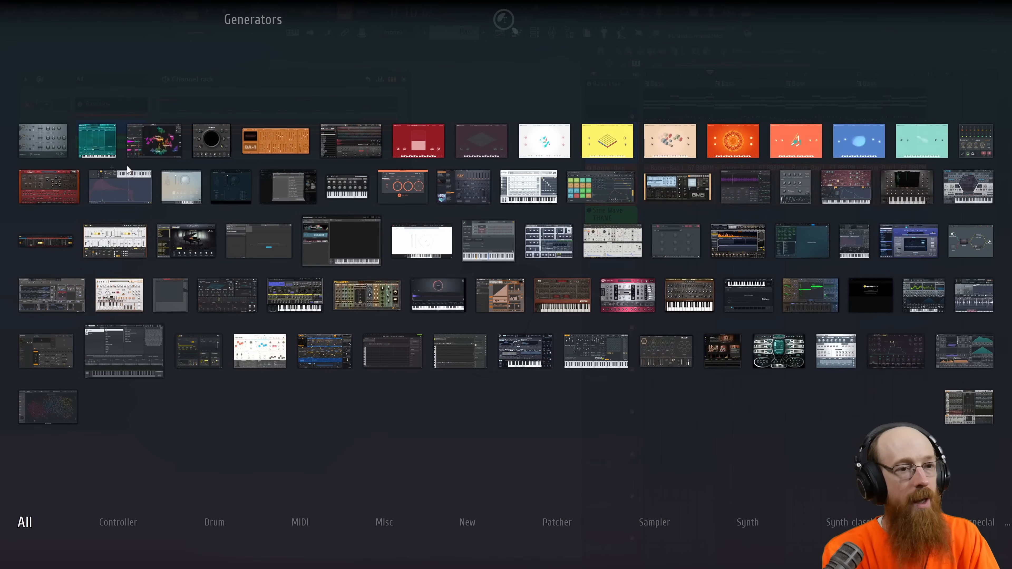
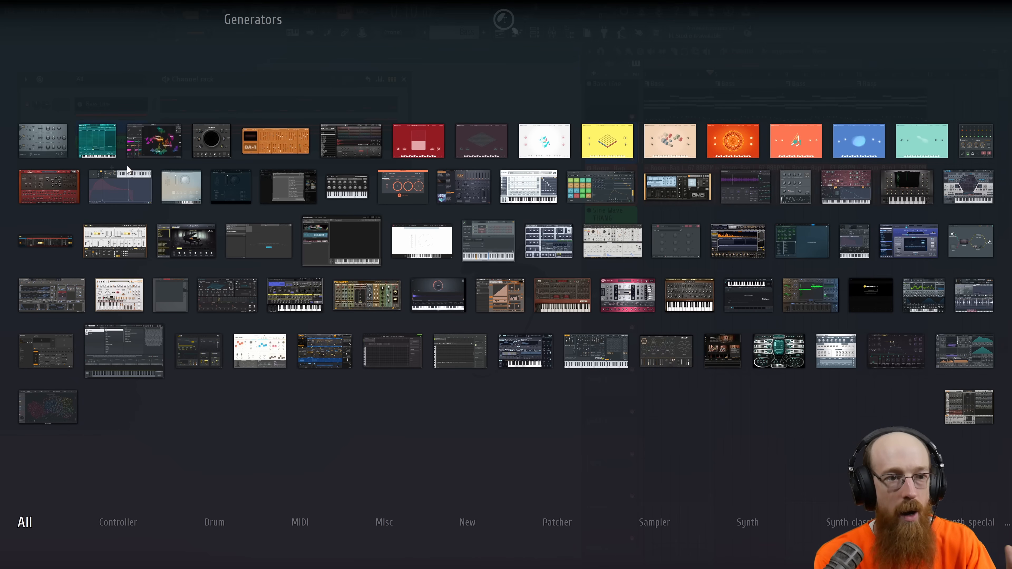
{"action": "left_click", "coordinate": [883, 357]}
{"action": "left_click_drag", "start_coordinate": [523, 319], "coordinate": [596, 276]}
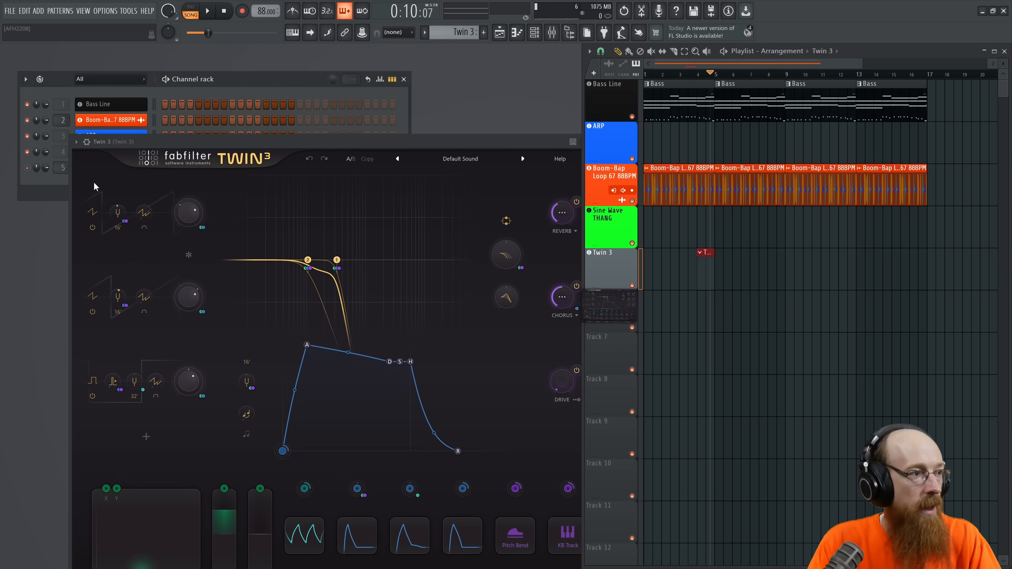
{"action": "left_click_drag", "start_coordinate": [181, 144], "coordinate": [170, 206]}
Step: Rename the new Twin 3 channel FAT BASS and color it black (#141414)
{"action": "middle_click", "coordinate": [121, 171]}
{"action": "type", "text": "FAT BASS"}
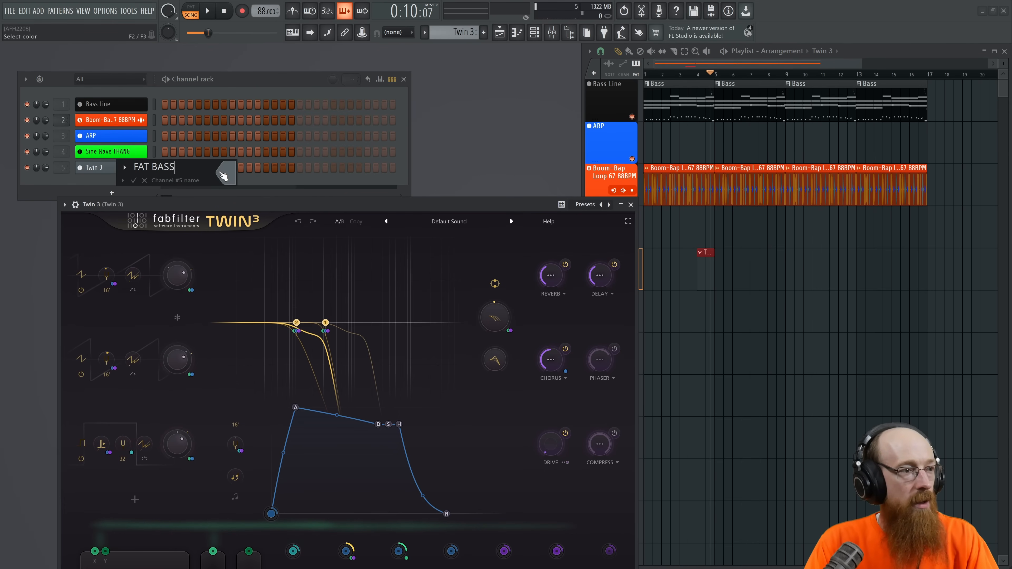
{"action": "left_click", "coordinate": [223, 175]}
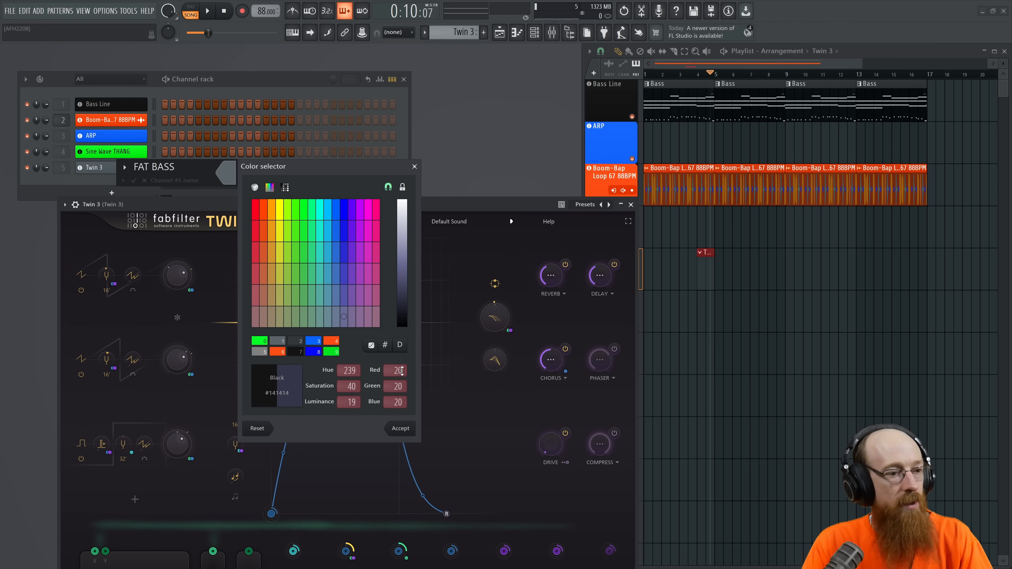
{"action": "left_click", "coordinate": [400, 429]}
{"action": "key", "text": "Return"}
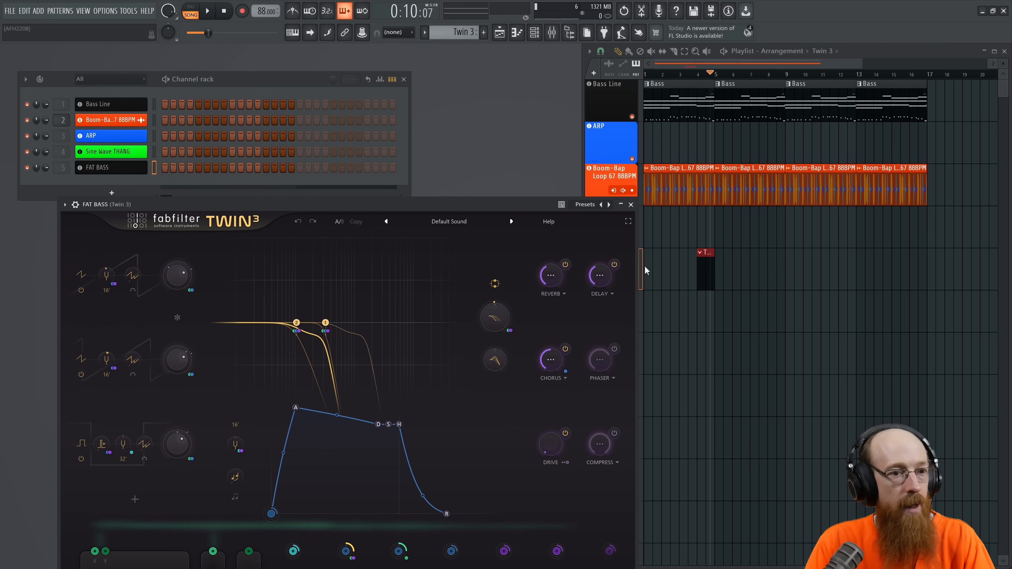
Step: Move the FAT BASS track directly beneath the Bass Line track and make the Bass pattern active
{"action": "left_click_drag", "start_coordinate": [699, 260], "coordinate": [606, 142]}
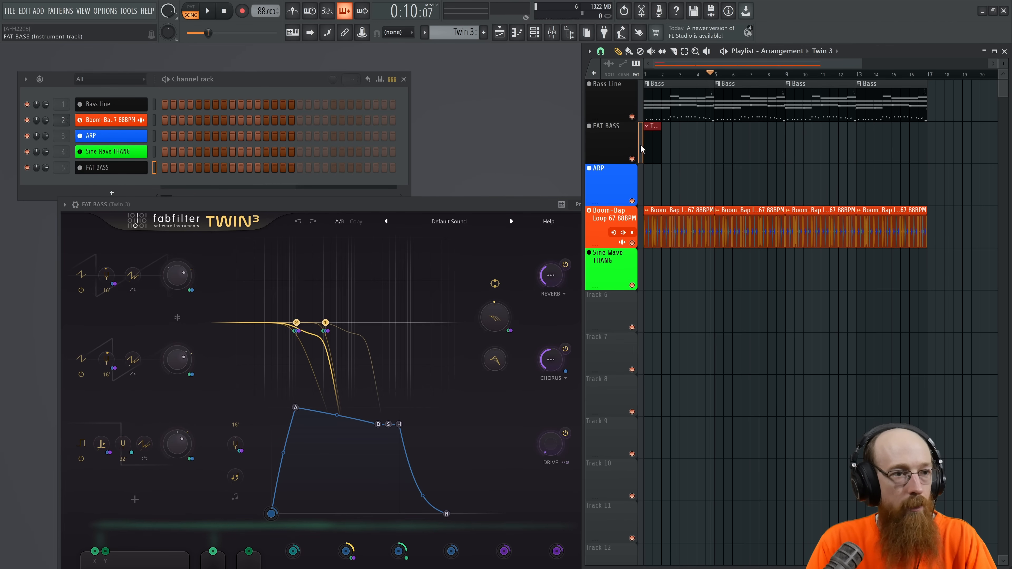
{"action": "left_click", "coordinate": [674, 111]}
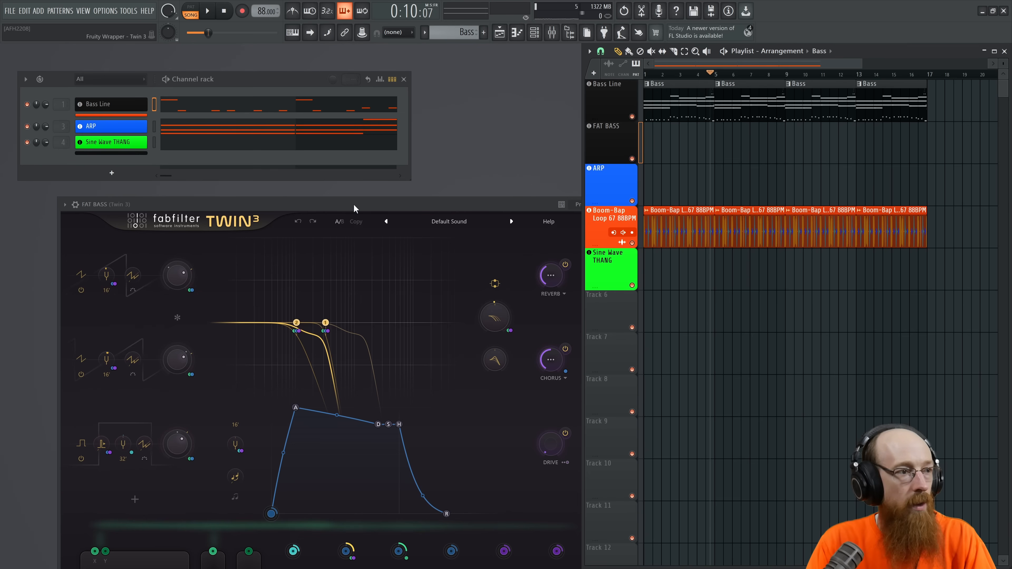
{"action": "right_click", "coordinate": [136, 158]}
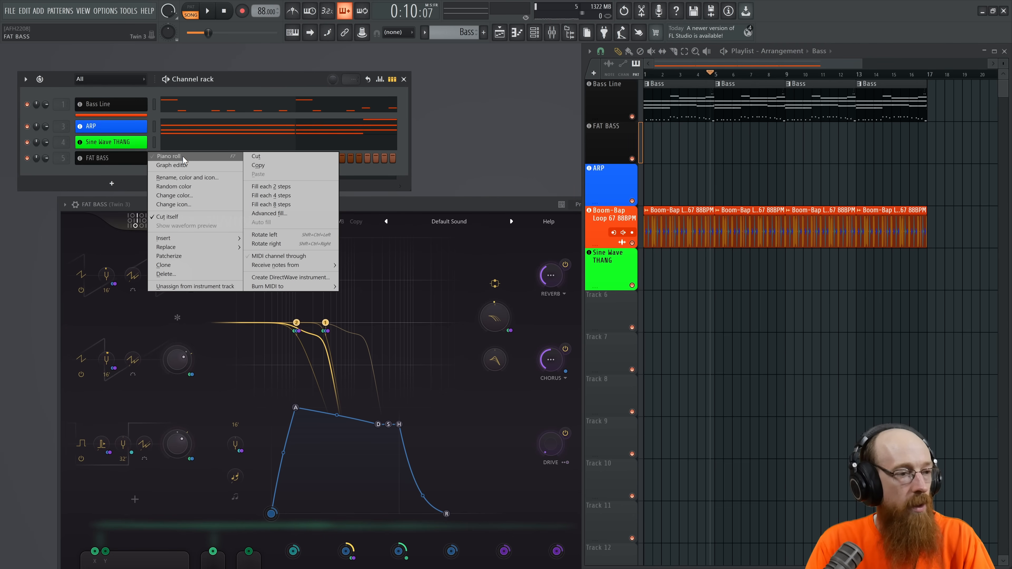
Step: Browse the FAT BASS synth's Bass presets, load Bass Flavour One and close the plugin window
{"action": "left_click", "coordinate": [449, 221]}
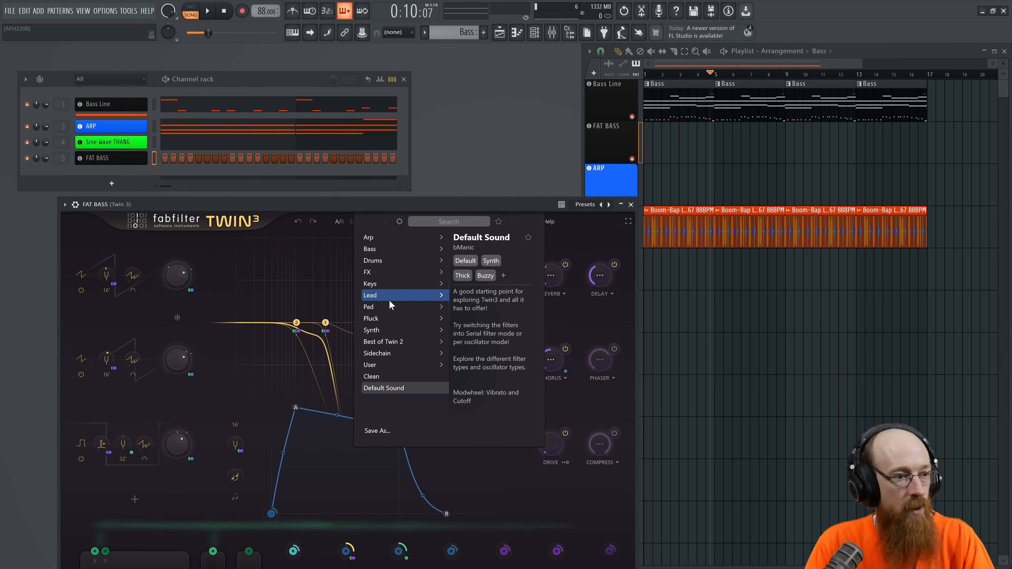
{"action": "mouse_move", "coordinate": [353, 253]}
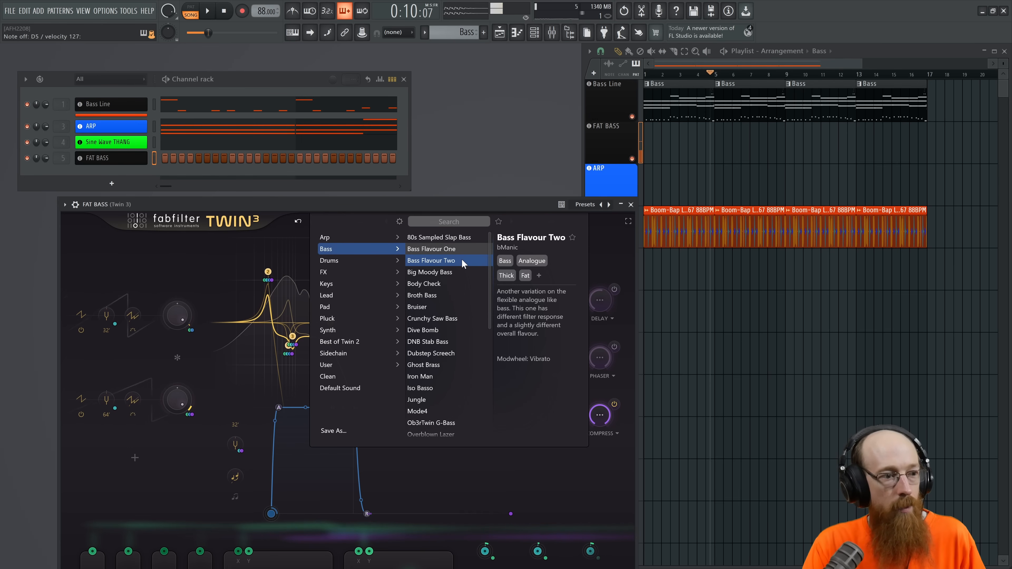
{"action": "left_click", "coordinate": [631, 204]}
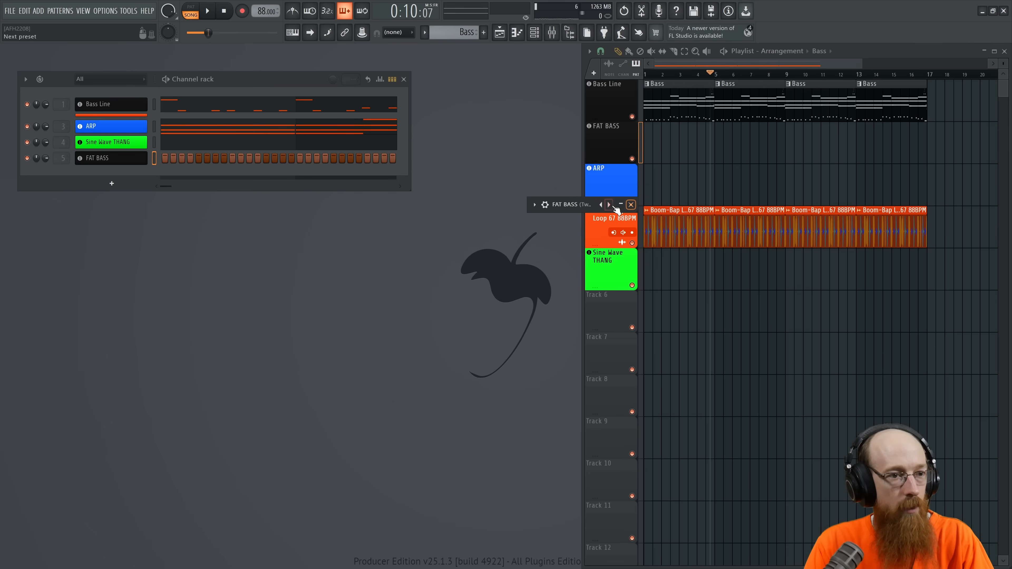
{"action": "left_click", "coordinate": [622, 204]}
{"action": "left_click", "coordinate": [630, 204]}
Step: Open the FAT BASS channel's piano roll and place a C4 note about half a bar long at the start of bar 1
{"action": "right_click", "coordinate": [135, 160]}
{"action": "left_click", "coordinate": [184, 156]}
{"action": "scroll", "coordinate": [32, 301], "scroll_direction": "down", "scroll_amount": 4}
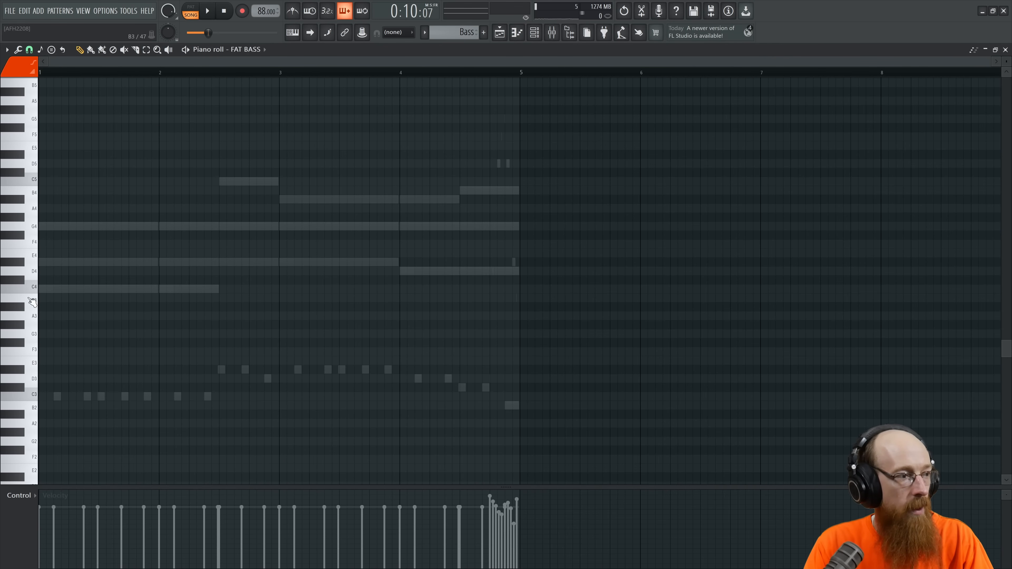
{"action": "left_click", "coordinate": [43, 396]}
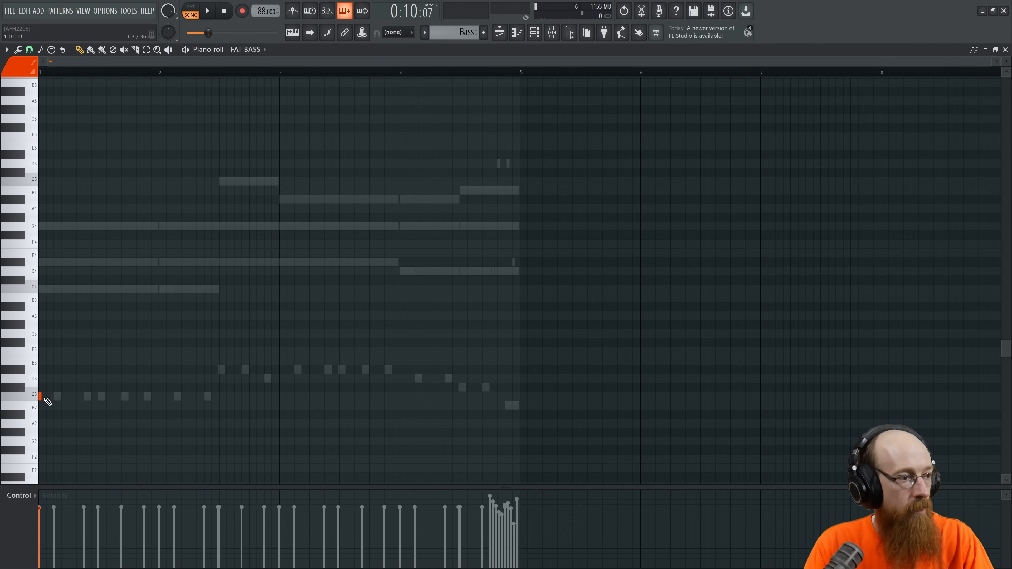
{"action": "left_click_drag", "start_coordinate": [41, 396], "coordinate": [41, 291]}
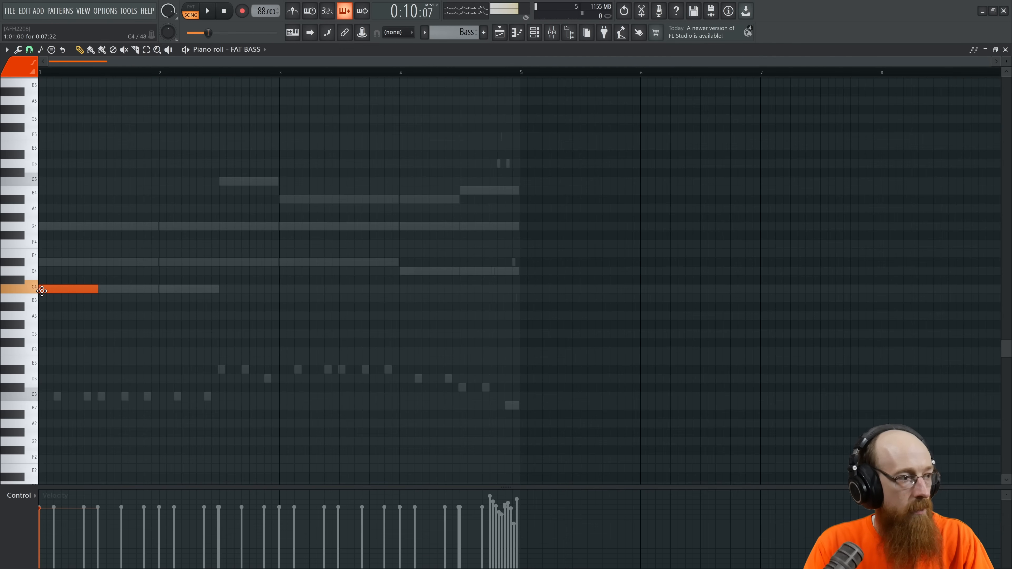
Step: Switch the FAT BASS synth to the Bass Flavour Two preset and audition the song from the beginning
{"action": "left_click", "coordinate": [1005, 50]}
{"action": "left_click", "coordinate": [114, 161]}
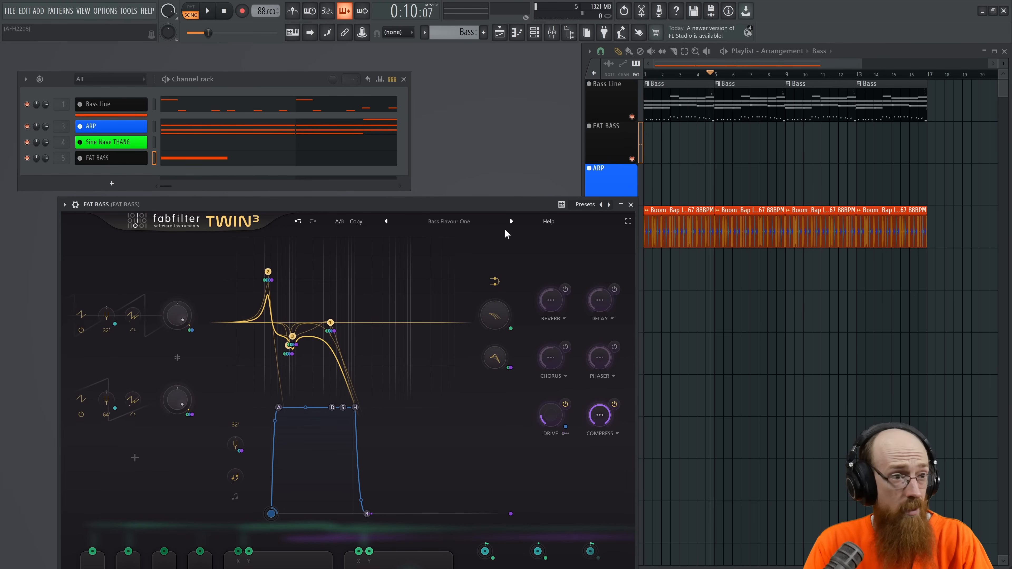
{"action": "left_click", "coordinate": [511, 222]}
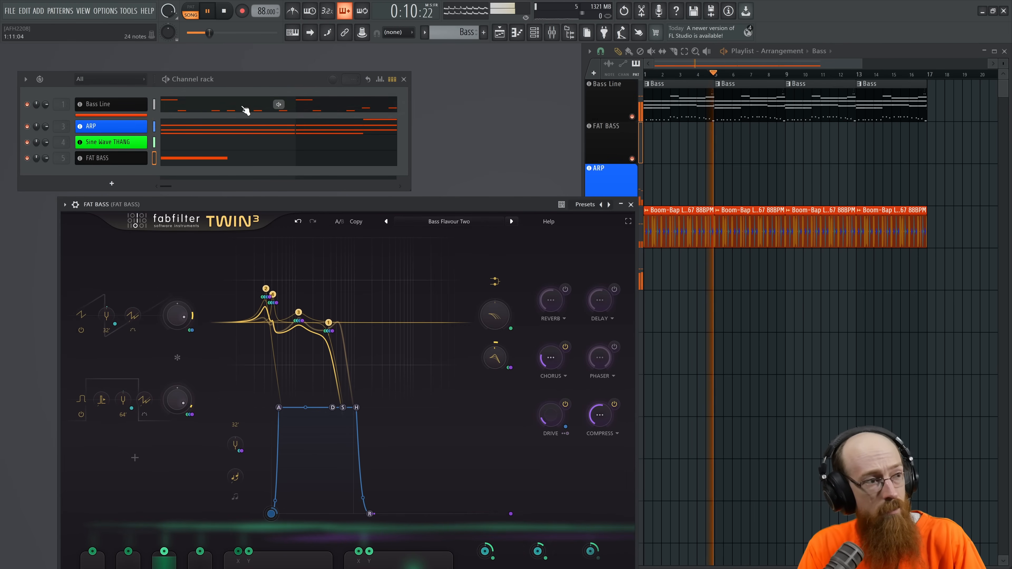
{"action": "left_click", "coordinate": [645, 74]}
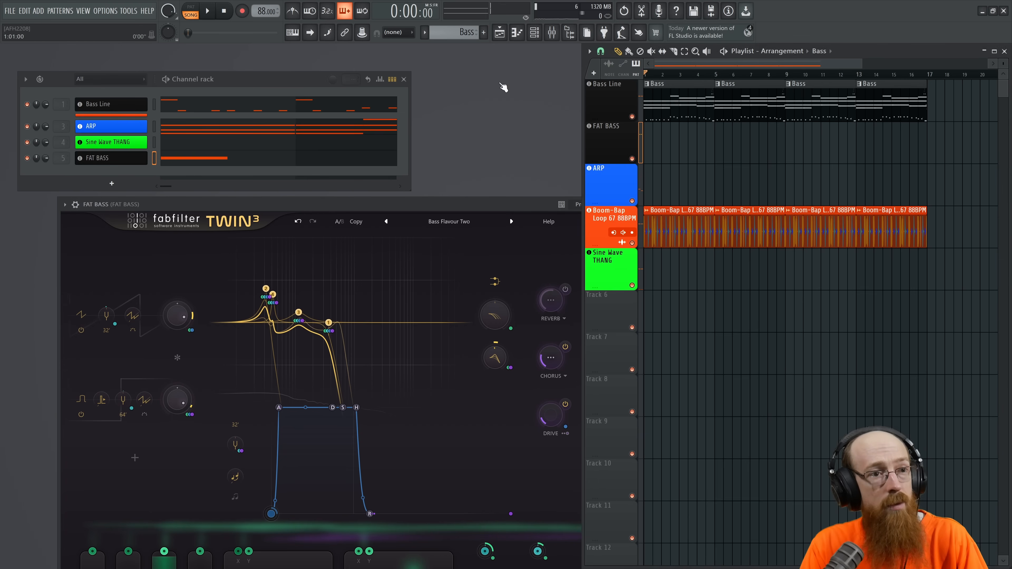
{"action": "key", "text": "space"}
{"action": "key", "text": "space"}
Step: Add a second half-bar C4 note at the start of bar 2 in the FAT BASS piano roll and play it back
{"action": "left_click", "coordinate": [203, 160]}
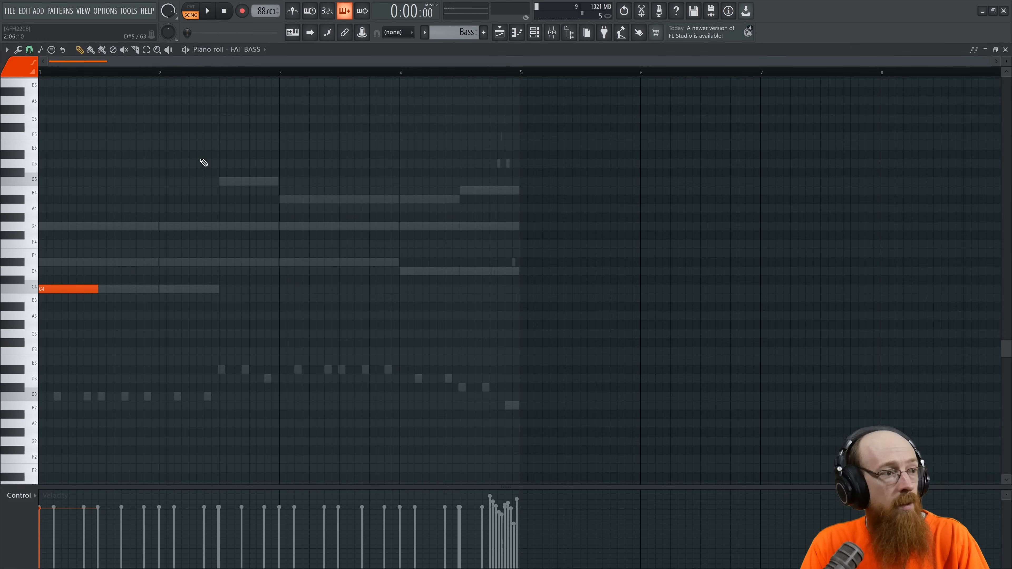
{"action": "scroll", "coordinate": [86, 286], "scroll_direction": "down", "scroll_amount": 1}
{"action": "scroll", "coordinate": [89, 299], "scroll_direction": "up", "scroll_amount": 4}
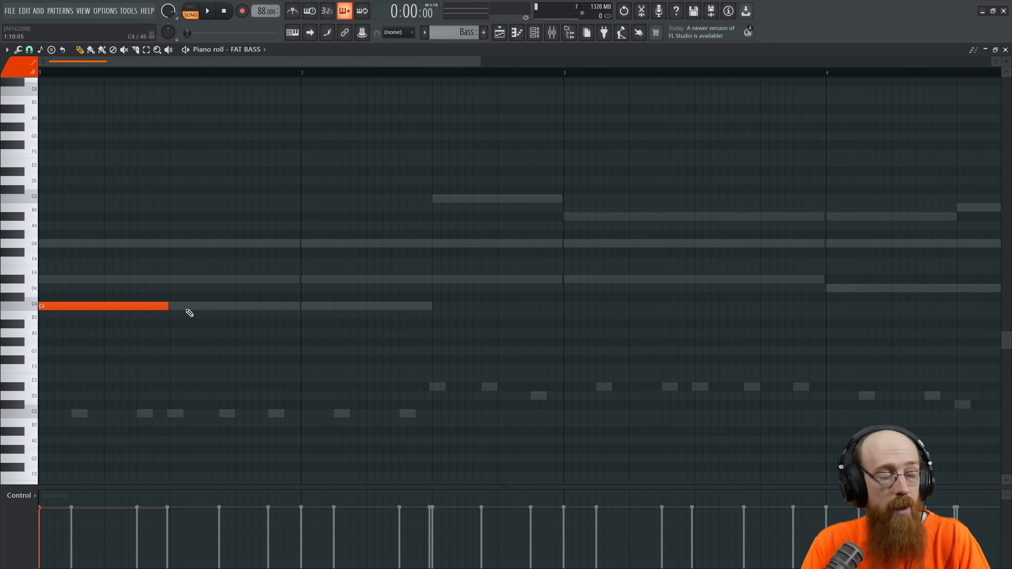
{"action": "key", "text": "space"}
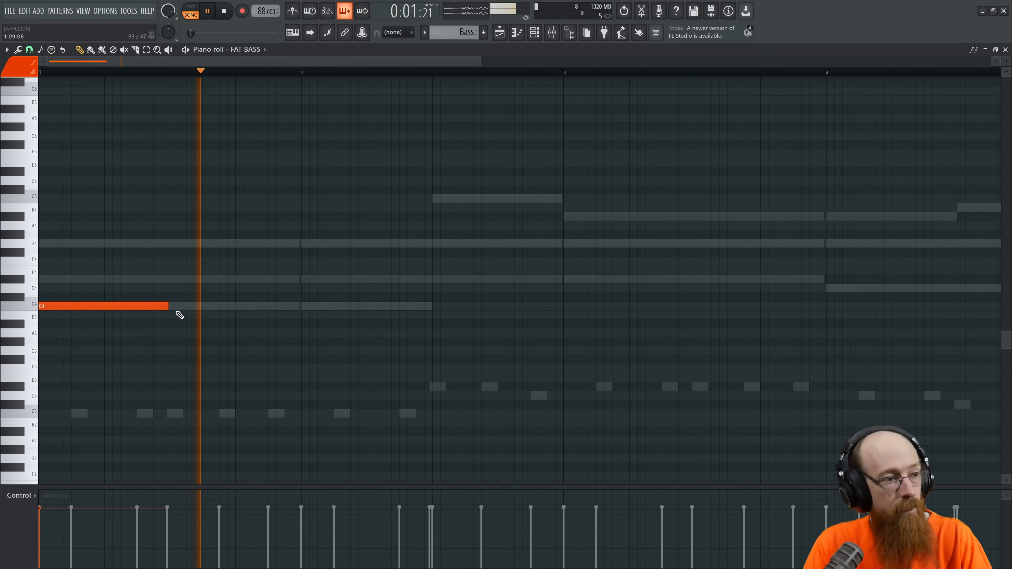
{"action": "left_click", "coordinate": [314, 306]}
{"action": "key", "text": "space"}
{"action": "key", "text": "space"}
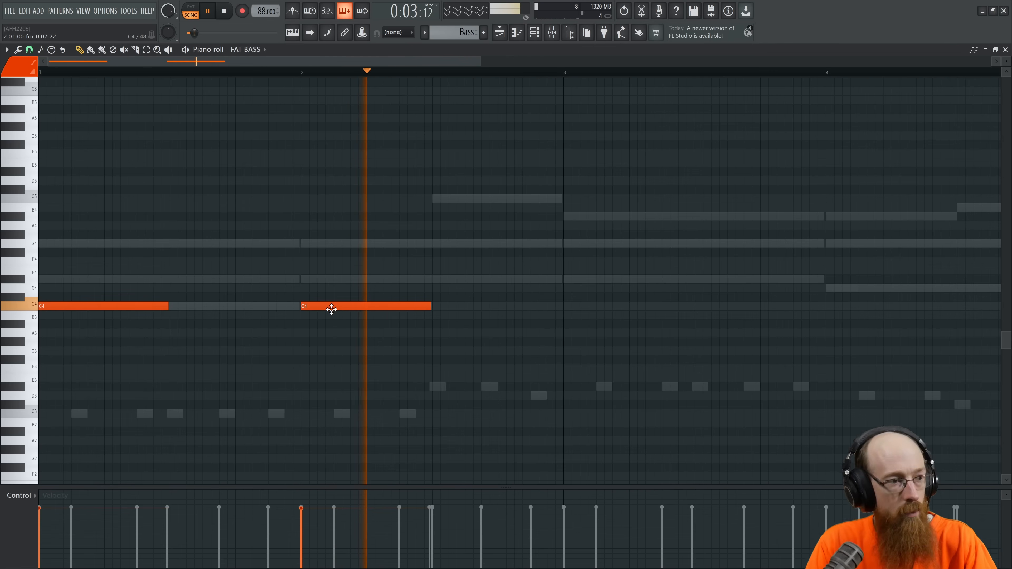
{"action": "key", "text": "space"}
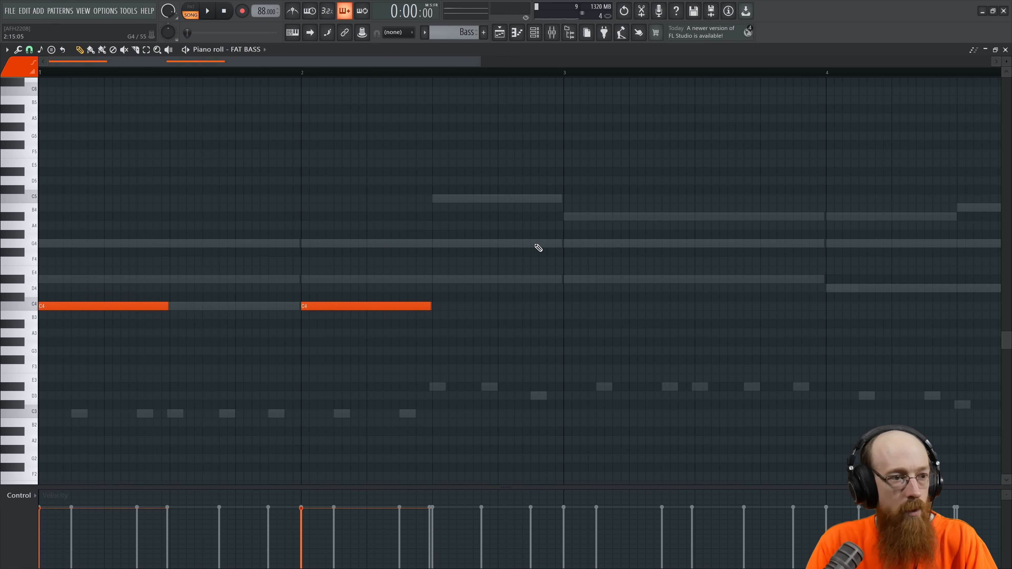
Step: Add a short G4 note at the end of bar 2 and a D#4 about half a bar long at the start of bar 3
{"action": "left_click", "coordinate": [536, 244]}
{"action": "left_click_drag", "start_coordinate": [660, 242], "coordinate": [544, 250]}
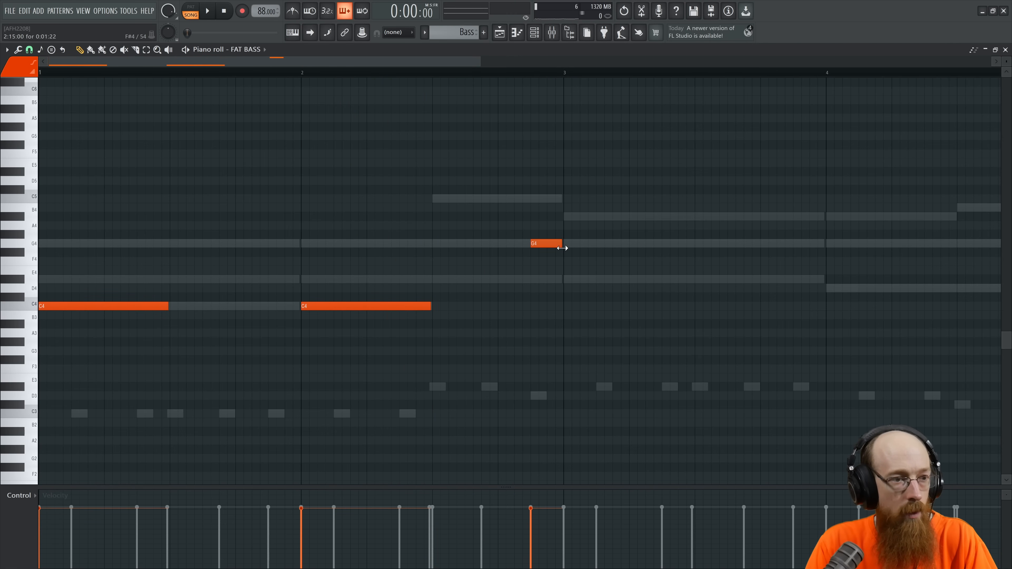
{"action": "left_click", "coordinate": [568, 279]}
{"action": "key", "text": "space"}
{"action": "left_click_drag", "start_coordinate": [599, 279], "coordinate": [700, 287]}
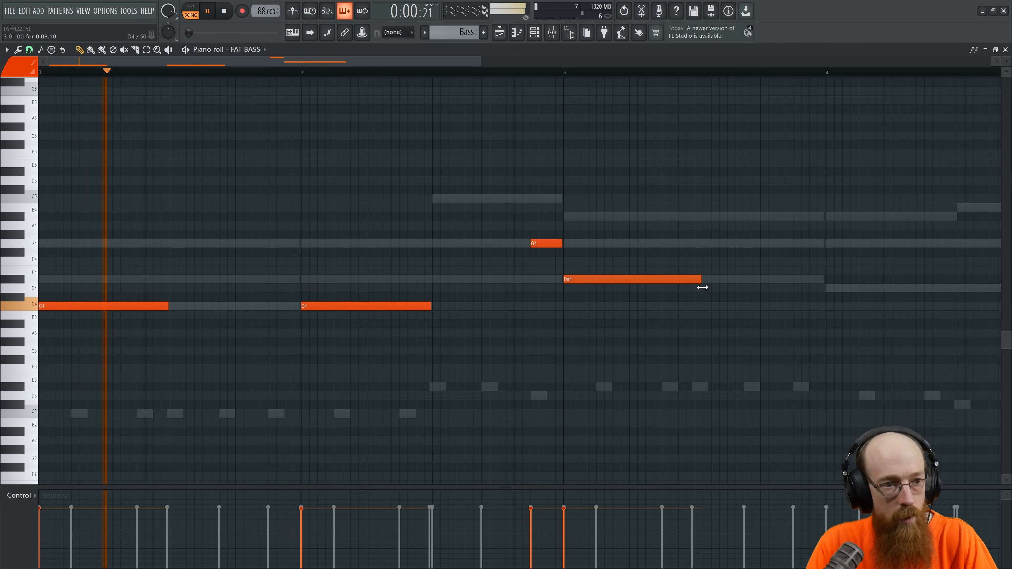
Step: Place a half-bar D4 note at the start of bar 4 and check it during playback
{"action": "scroll", "coordinate": [635, 302], "scroll_direction": "right", "scroll_amount": 4}
{"action": "mouse_move", "coordinate": [591, 276]}
{"action": "left_mouse_down"}
{"action": "mouse_move", "coordinate": [614, 276]}
{"action": "mouse_move", "coordinate": [605, 275]}
{"action": "left_mouse_up"}
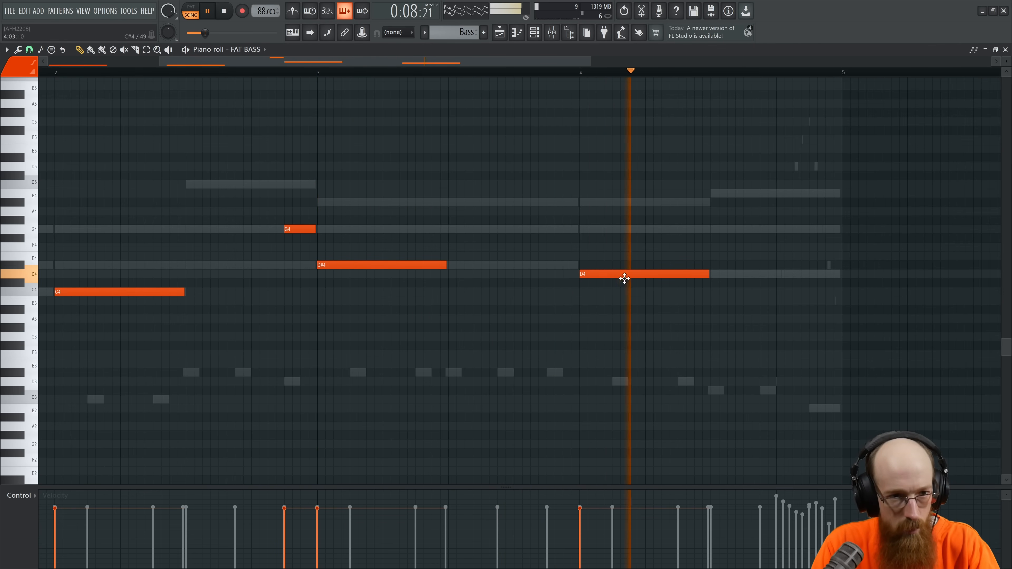
{"action": "key", "text": "space"}
Step: Place a shortened A#3 note in the last beat of bar 4 and a C4 of the same length near the bar's end
{"action": "left_click_drag", "start_coordinate": [777, 356], "coordinate": [773, 304]}
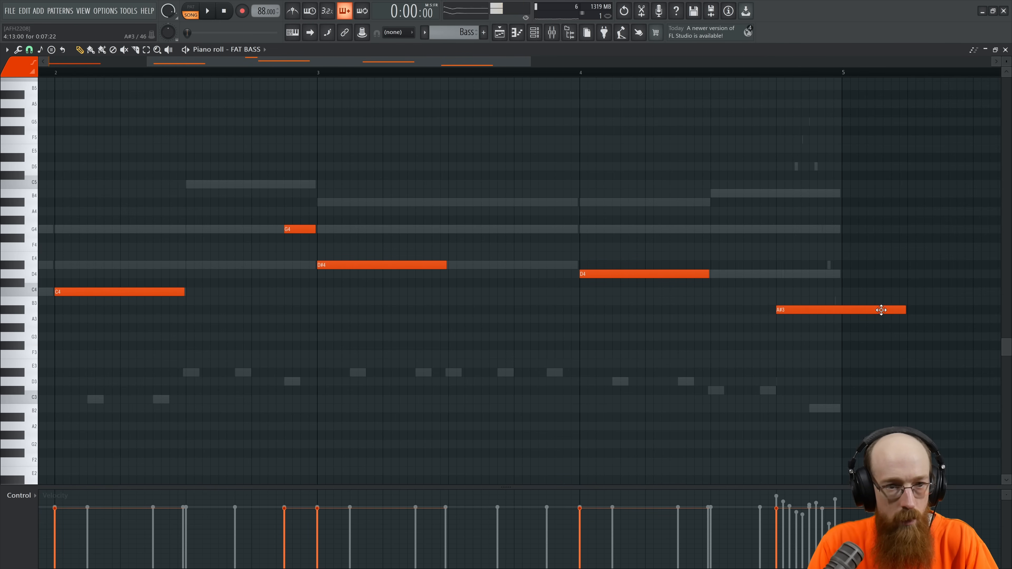
{"action": "left_click_drag", "start_coordinate": [900, 311], "coordinate": [797, 317]}
{"action": "scroll", "coordinate": [778, 324], "scroll_direction": "up", "scroll_amount": 3}
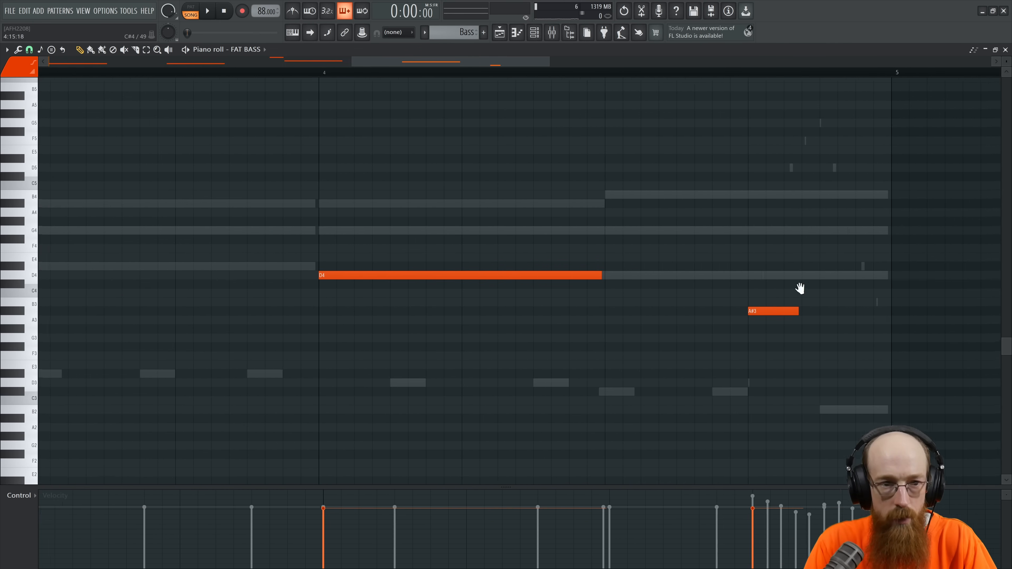
{"action": "left_click", "coordinate": [790, 293]}
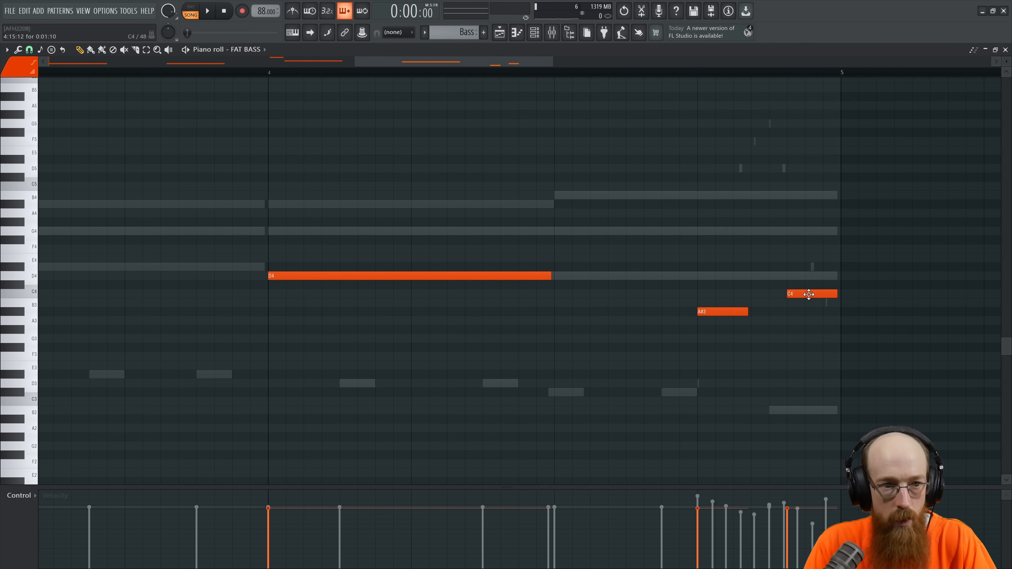
Step: Rework the bar 4 ending into a rising run of A3, A#3, B3 and D4 notes
{"action": "left_click_drag", "start_coordinate": [726, 314], "coordinate": [726, 325]}
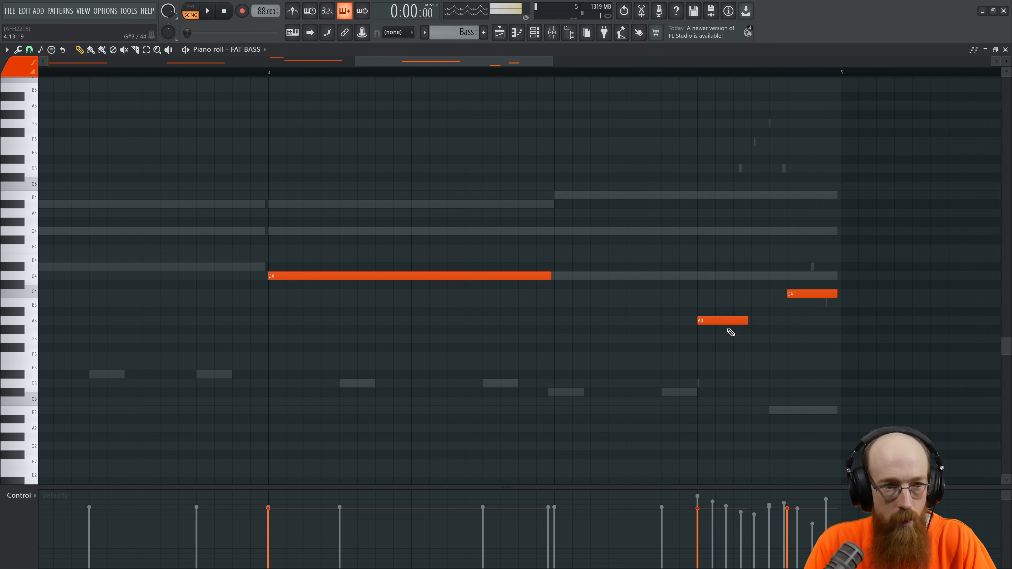
{"action": "left_click", "coordinate": [754, 312]}
{"action": "left_click_drag", "start_coordinate": [799, 294], "coordinate": [799, 303]}
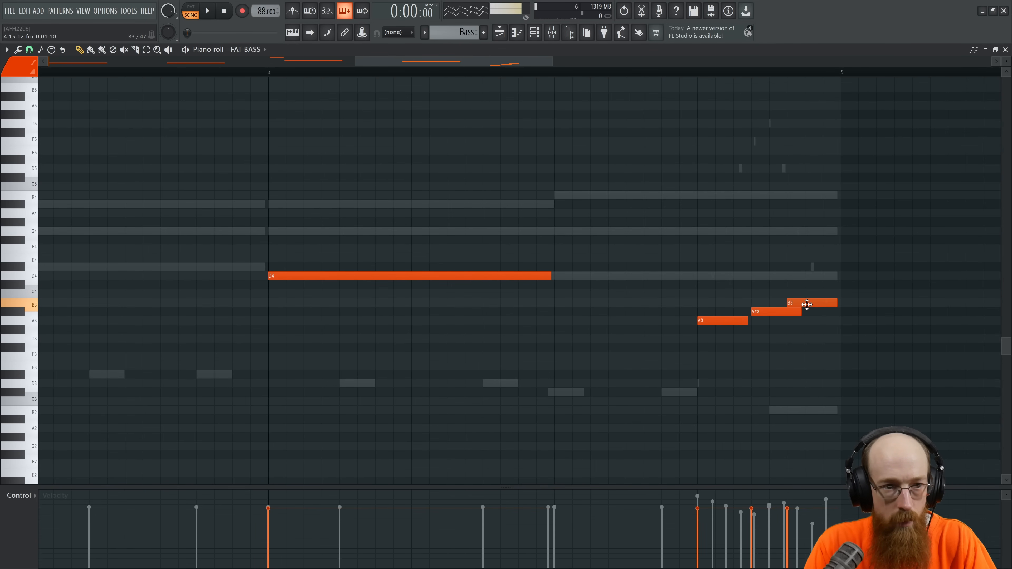
{"action": "left_click", "coordinate": [813, 279]}
{"action": "scroll", "coordinate": [793, 295], "scroll_direction": "up", "scroll_amount": 2}
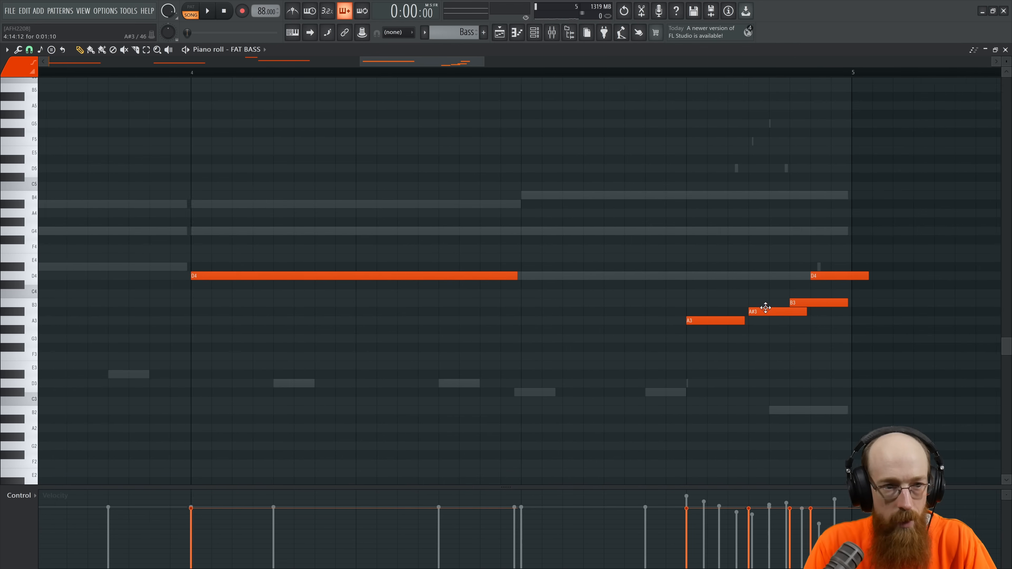
{"action": "left_click_drag", "start_coordinate": [805, 305], "coordinate": [648, 297]}
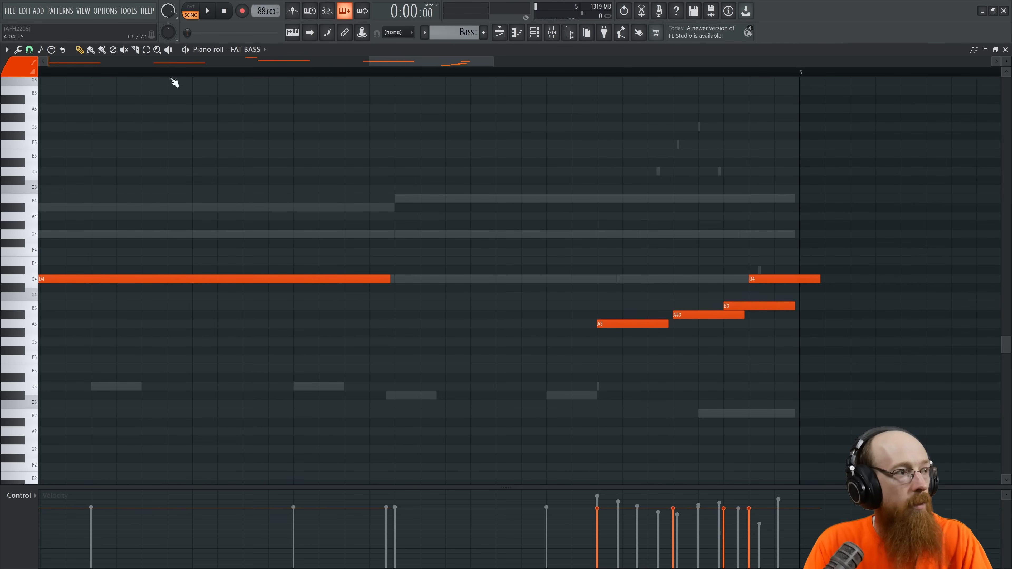
Step: Try the Line snap setting in the piano roll and play back the closing run
{"action": "left_click", "coordinate": [30, 50]}
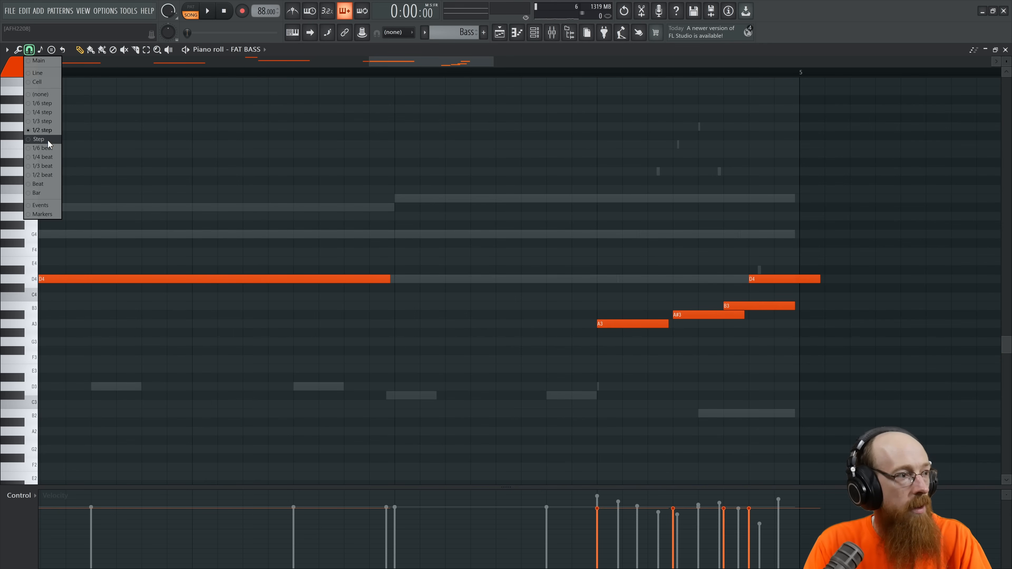
{"action": "left_click", "coordinate": [44, 74]}
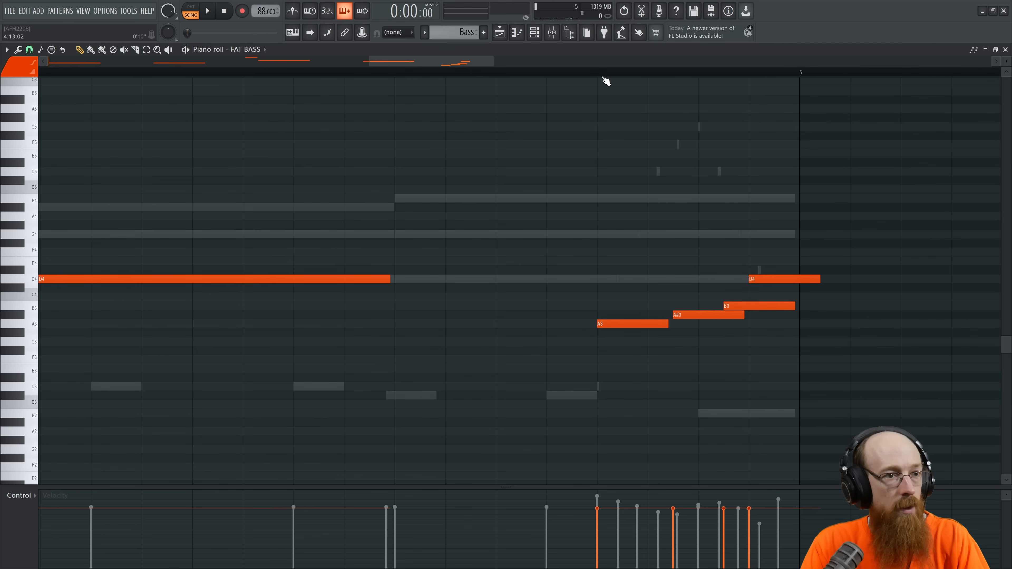
{"action": "key", "text": "space"}
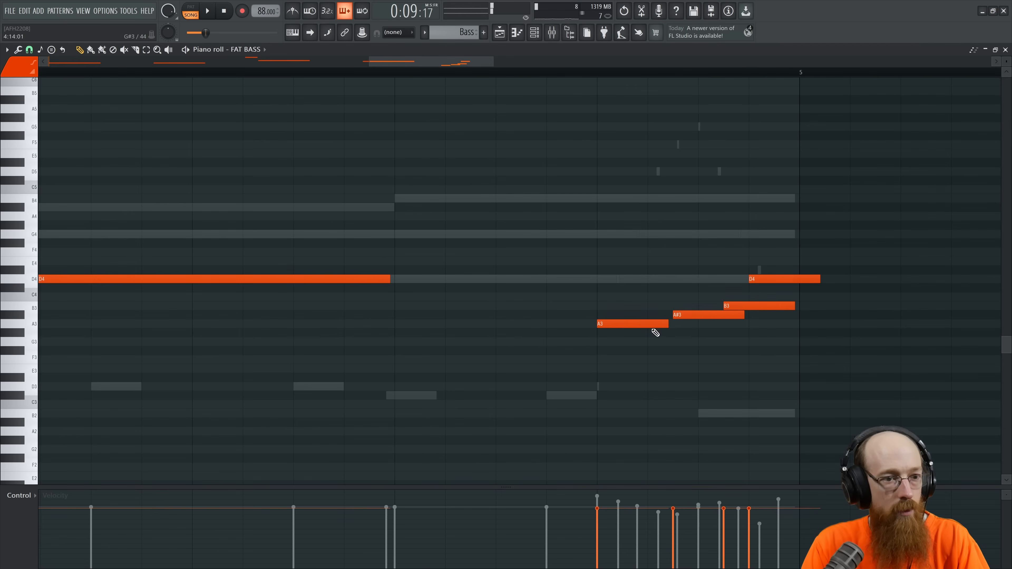
Step: Set the snap to 1/2 step, make the four closing run notes one step long and end to end, and play them back
{"action": "left_click", "coordinate": [34, 53]}
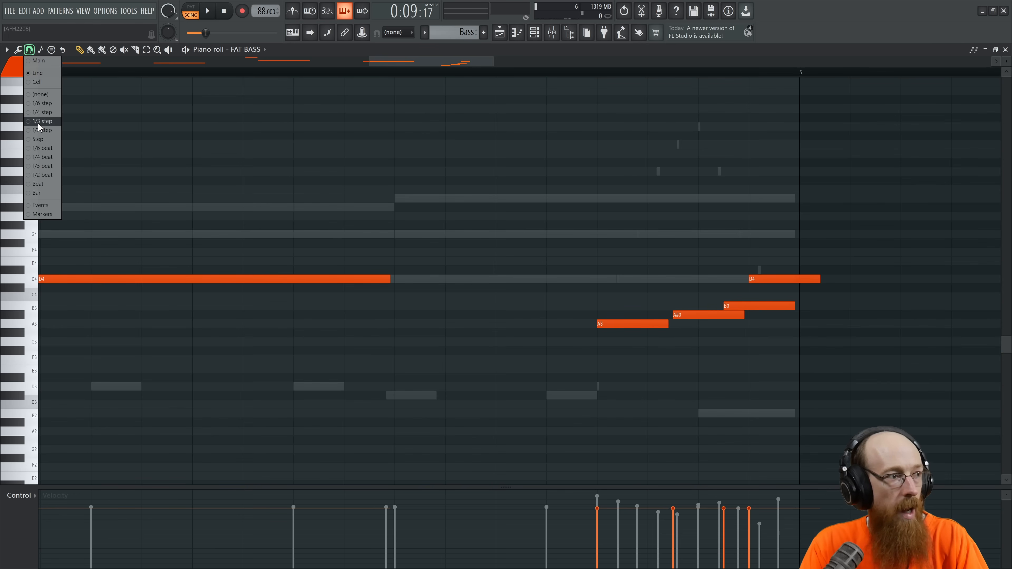
{"action": "left_click", "coordinate": [44, 130]}
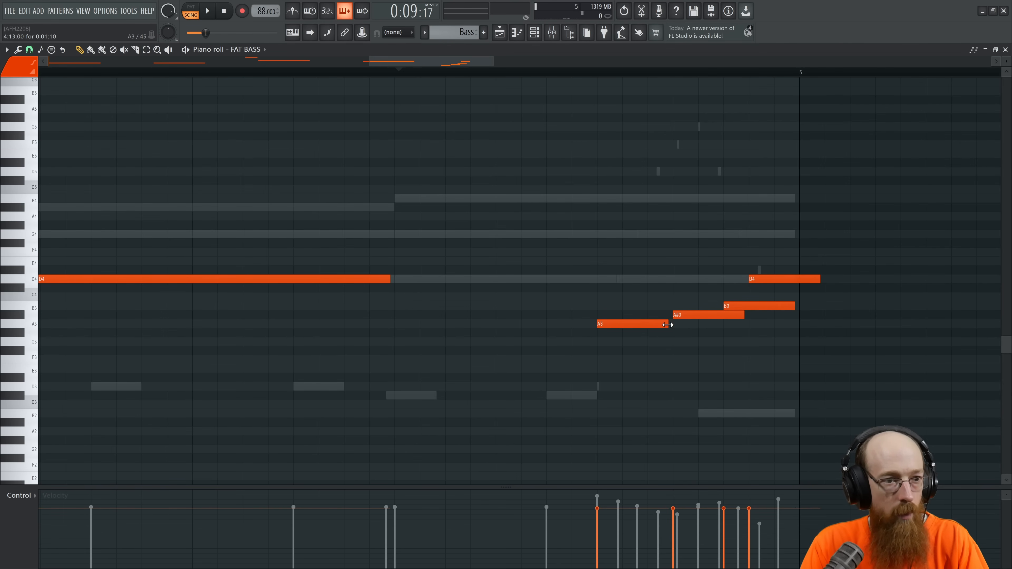
{"action": "left_click_drag", "start_coordinate": [704, 315], "coordinate": [678, 315]}
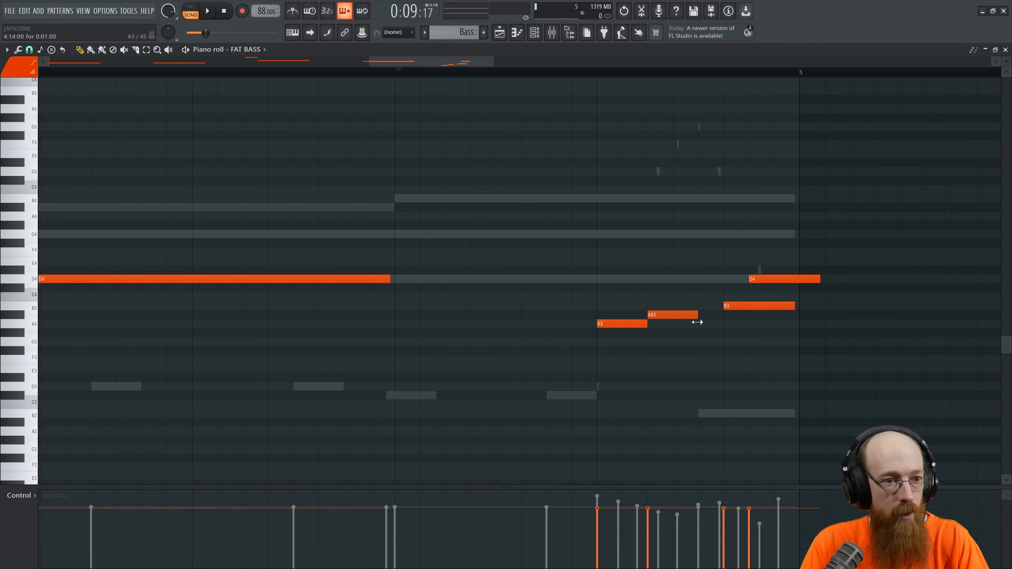
{"action": "left_click_drag", "start_coordinate": [751, 305], "coordinate": [725, 306]}
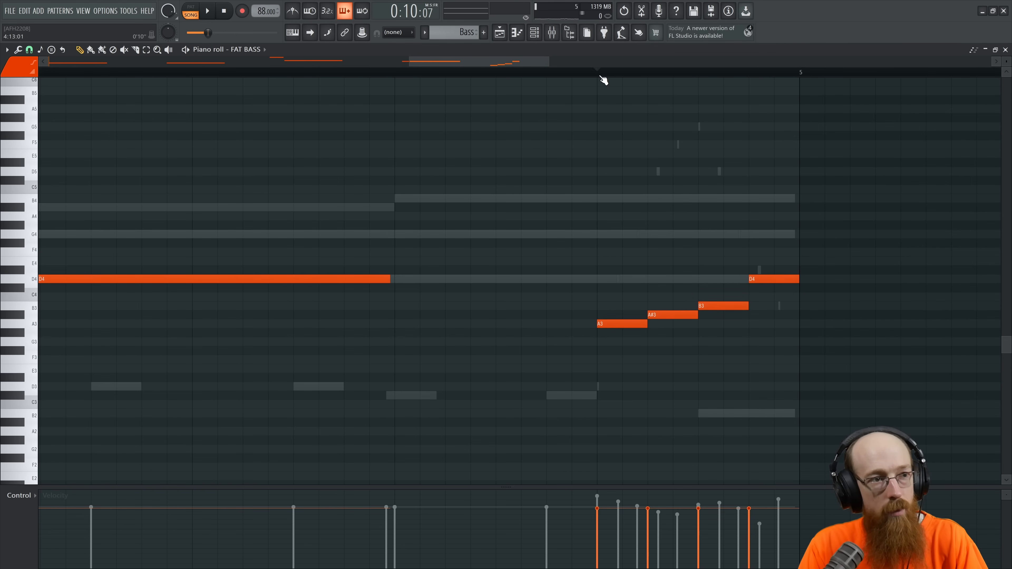
{"action": "key", "text": "space"}
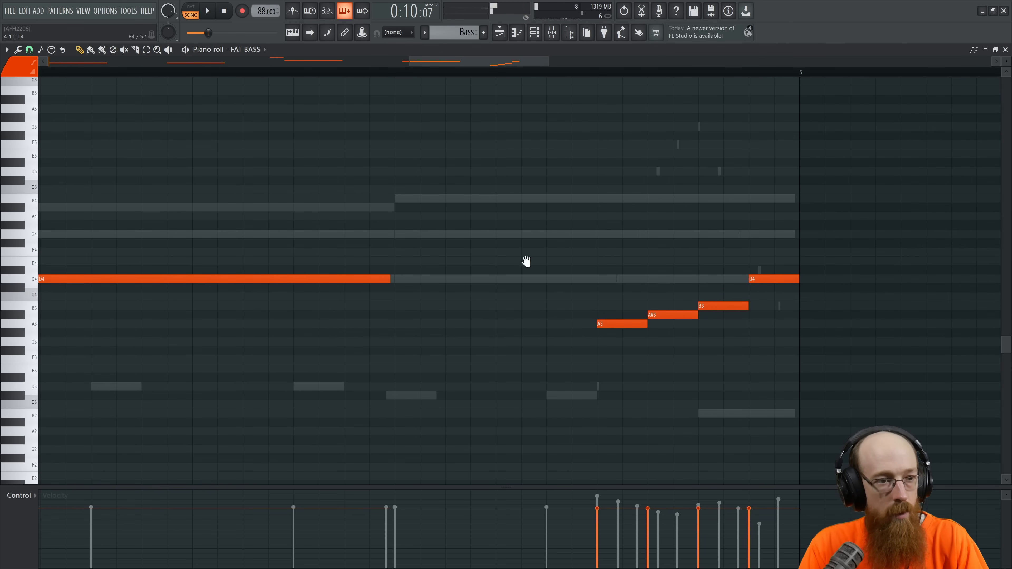
Step: Close the FAT BASS piano roll and move the Twin 3 window up so its whole interface shows
{"action": "left_click_drag", "start_coordinate": [283, 275], "coordinate": [594, 249]}
{"action": "scroll", "coordinate": [594, 249], "scroll_direction": "down", "scroll_amount": 6}
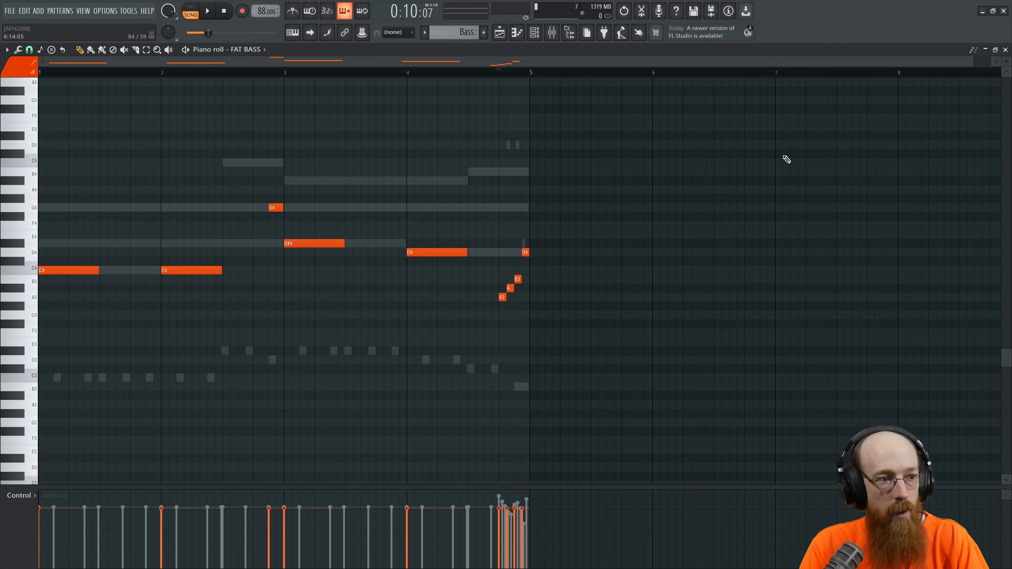
{"action": "left_click", "coordinate": [1005, 49]}
{"action": "left_click_drag", "start_coordinate": [357, 205], "coordinate": [323, 64]}
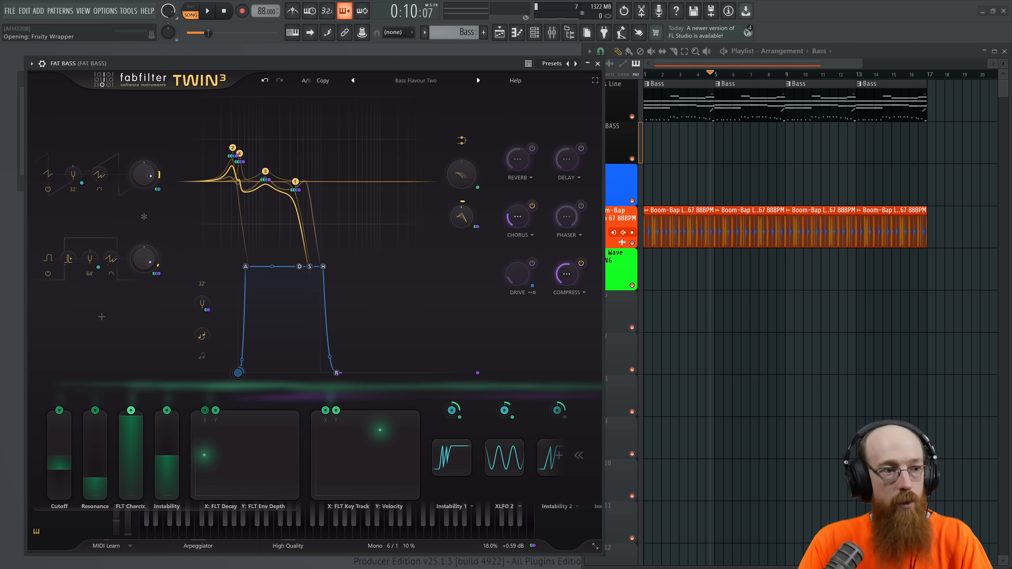
Step: Load the Silicon Fuzz MdB preset from the guitar effects category in FAT BASS's Saturn 2
{"action": "left_click", "coordinate": [394, 173]}
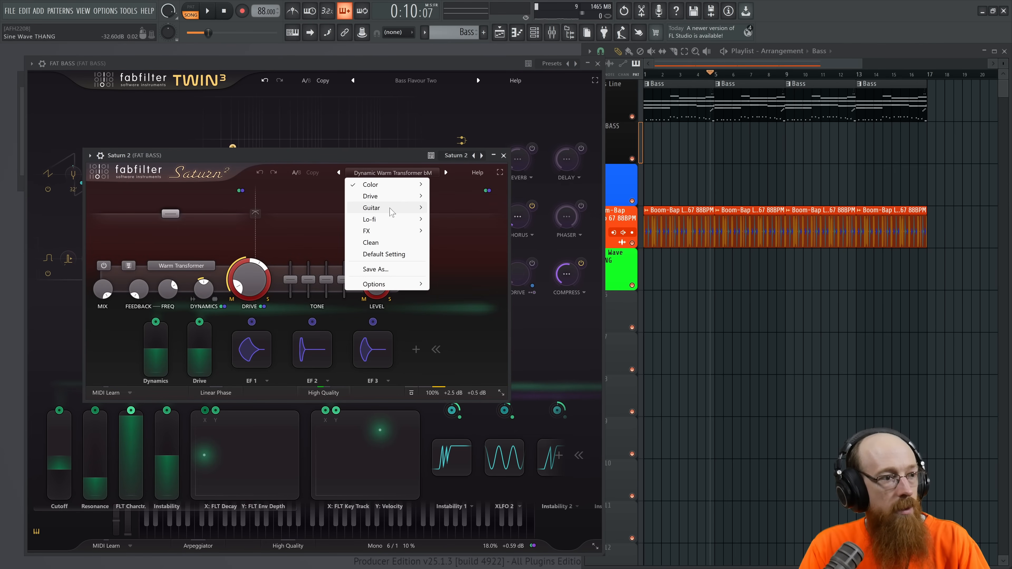
{"action": "mouse_move", "coordinate": [454, 211]}
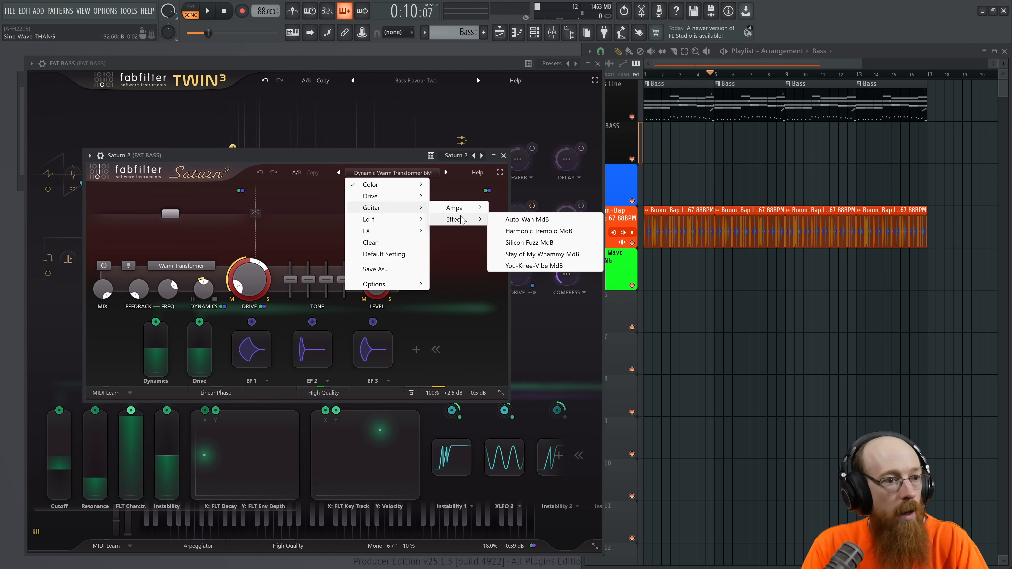
{"action": "left_click", "coordinate": [530, 242]}
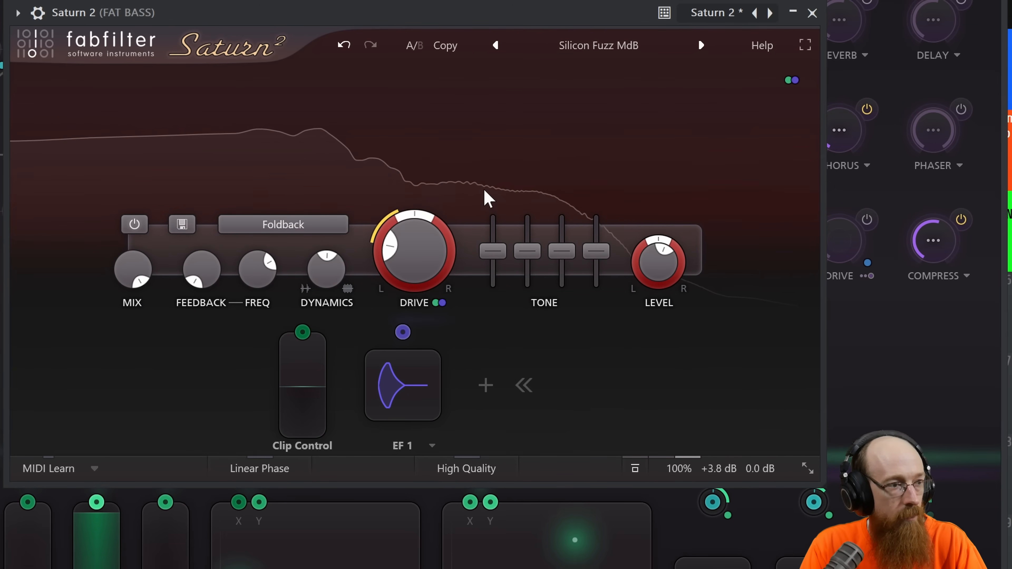
Step: Lower Saturn 2's treble and presence tone levels, raise the mids slightly and set the bass to +0.35 dB
{"action": "mouse_move", "coordinate": [434, 273]}
{"action": "left_click_drag", "start_coordinate": [597, 252], "coordinate": [606, 293]}
{"action": "left_click_drag", "start_coordinate": [563, 254], "coordinate": [563, 284]}
{"action": "left_click_drag", "start_coordinate": [598, 278], "coordinate": [597, 268]}
{"action": "left_click_drag", "start_coordinate": [518, 256], "coordinate": [497, 254]}
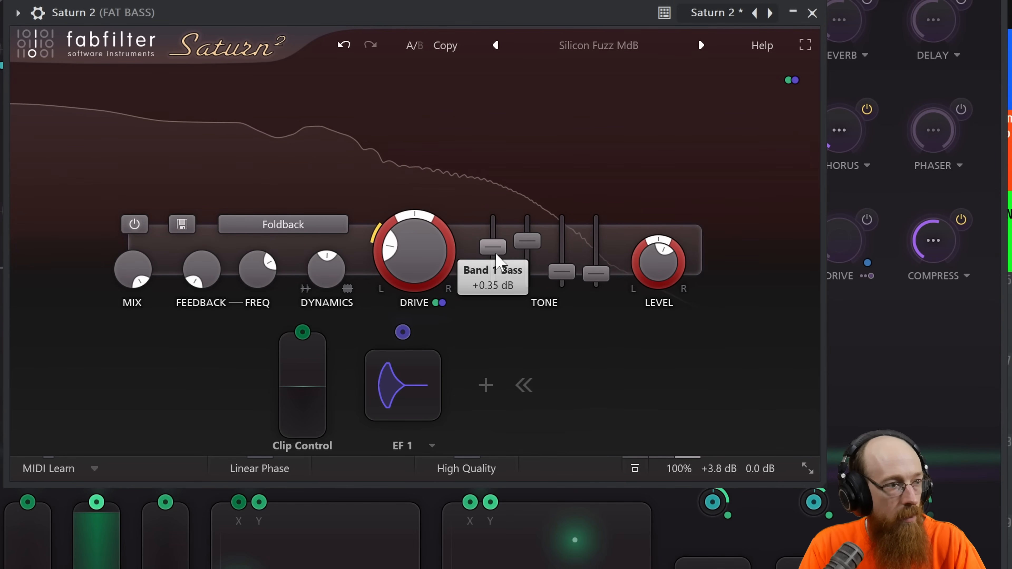
Step: Replace Saturn 2's current preset with Clean and raise the drive to 42.3%
{"action": "left_click_drag", "start_coordinate": [443, 243], "coordinate": [422, 271]}
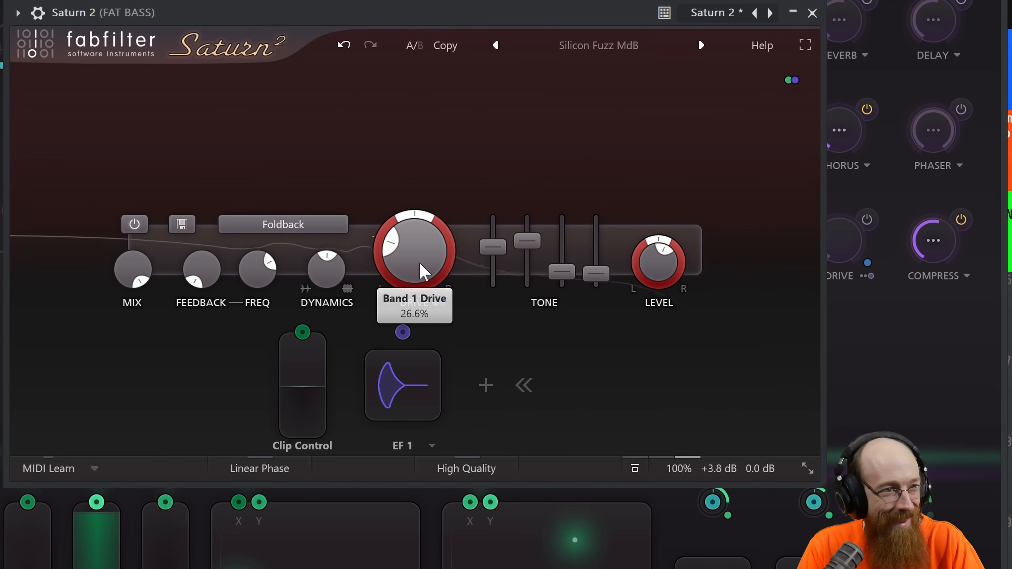
{"action": "left_click", "coordinate": [591, 47]}
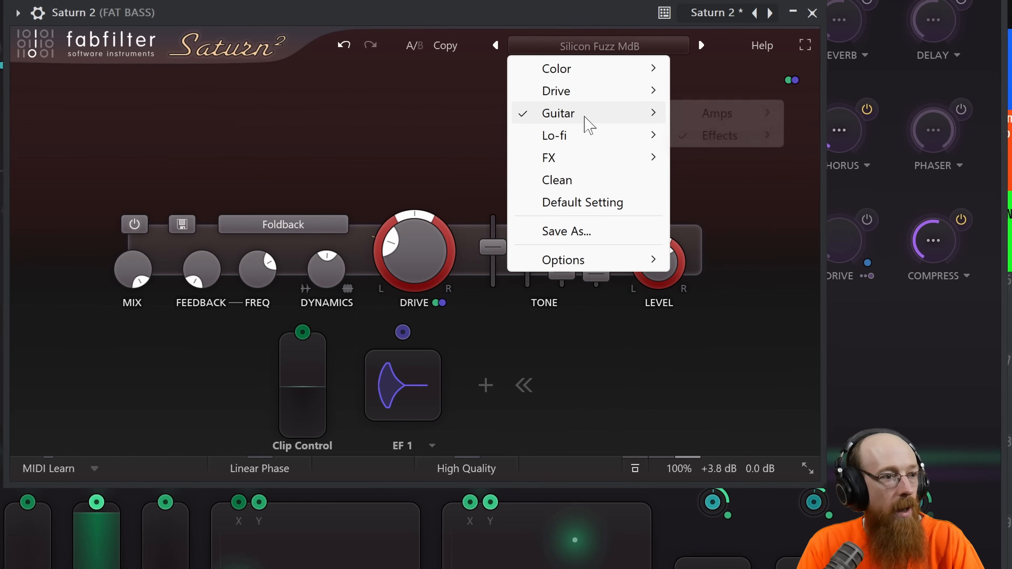
{"action": "left_click", "coordinate": [591, 181]}
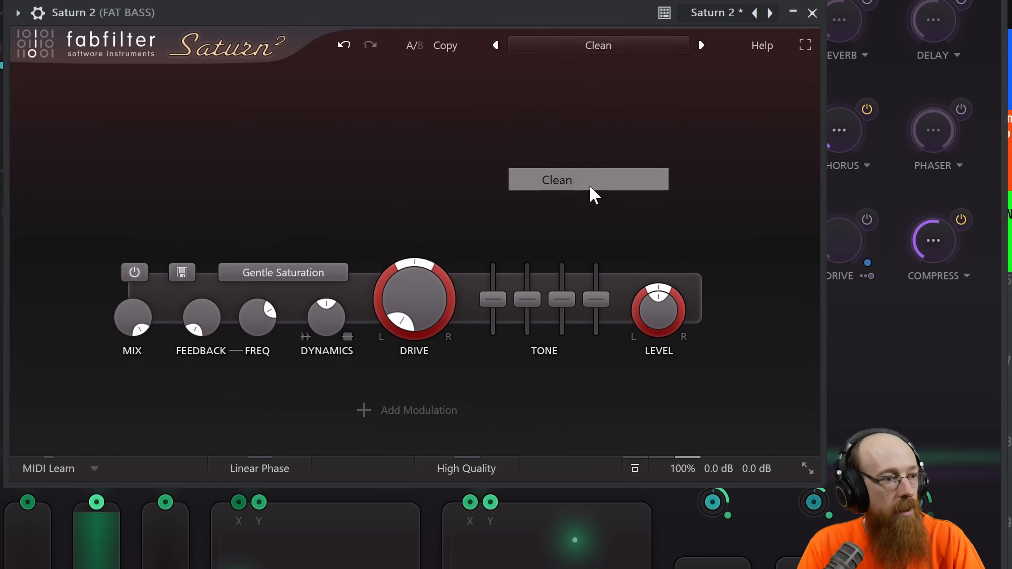
{"action": "left_click_drag", "start_coordinate": [418, 359], "coordinate": [424, 233]}
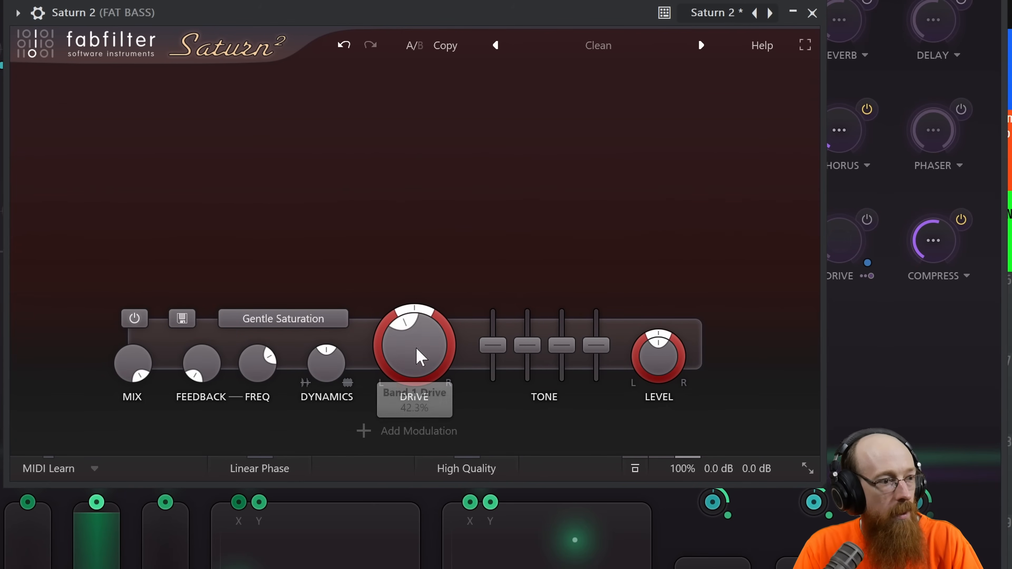
Step: Change Saturn 2's saturation style to Warm Tape and raise the drive to 72.8%
{"action": "left_click", "coordinate": [287, 322]}
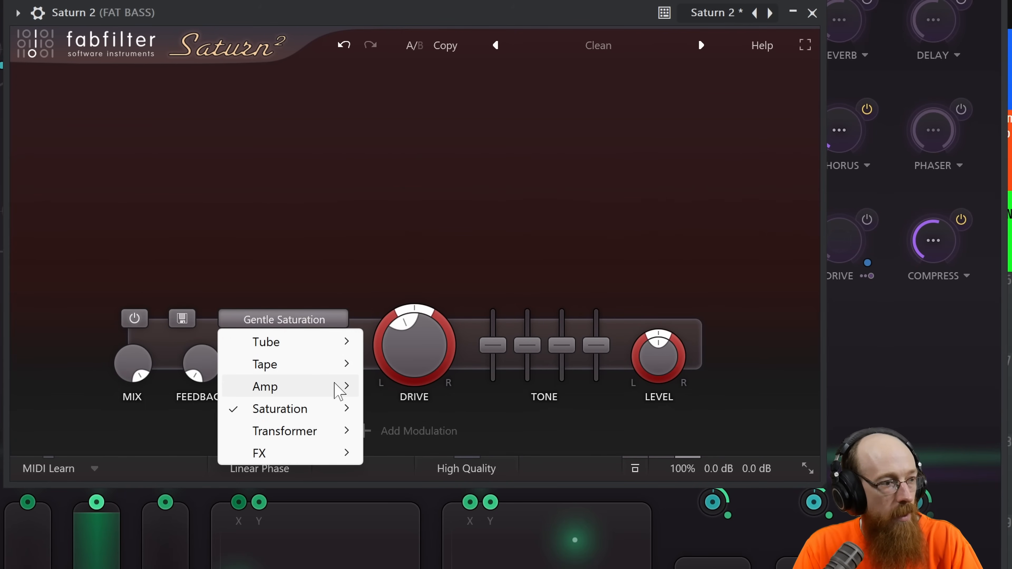
{"action": "mouse_move", "coordinate": [321, 365]}
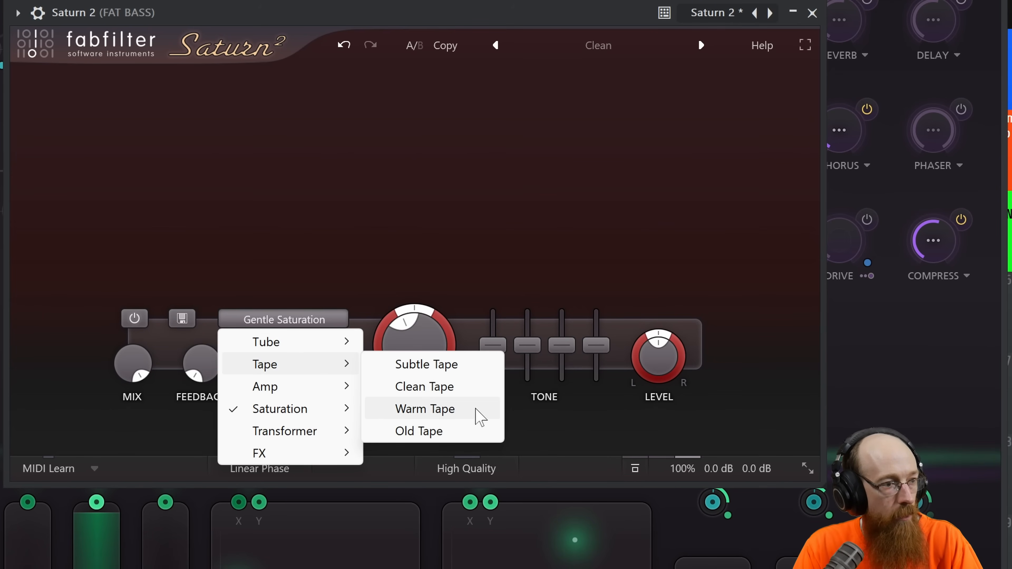
{"action": "left_click", "coordinate": [478, 412]}
{"action": "left_click_drag", "start_coordinate": [397, 351], "coordinate": [403, 233]}
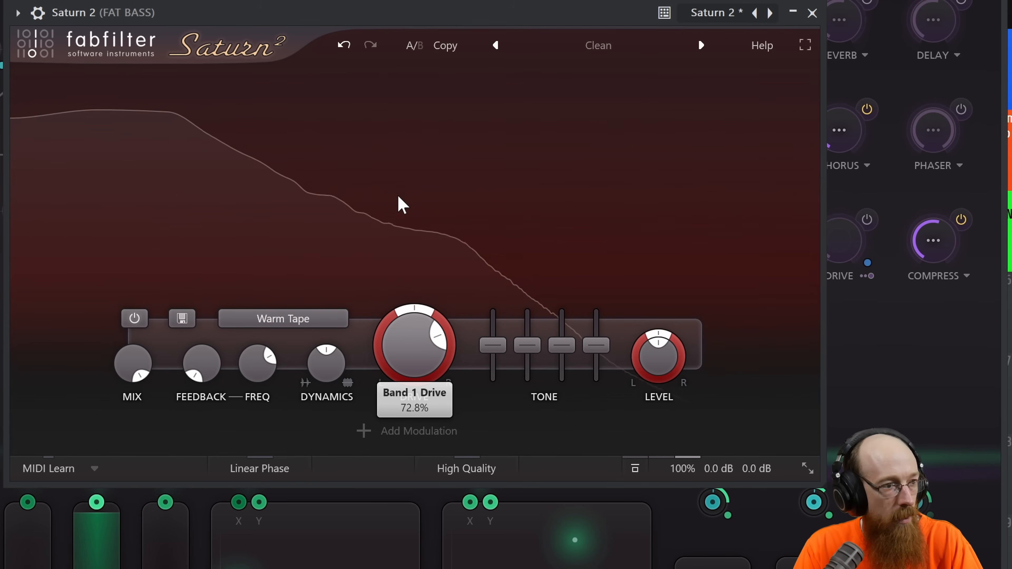
Step: Lower Saturn 2's bass tone level strongly and the mids slightly, and raise the treble and presence levels
{"action": "left_click_drag", "start_coordinate": [493, 345], "coordinate": [500, 392]}
{"action": "left_click_drag", "start_coordinate": [527, 345], "coordinate": [484, 357]}
{"action": "left_click_drag", "start_coordinate": [528, 371], "coordinate": [499, 364]}
{"action": "left_click_drag", "start_coordinate": [562, 346], "coordinate": [562, 315]}
{"action": "left_click_drag", "start_coordinate": [530, 350], "coordinate": [498, 375]}
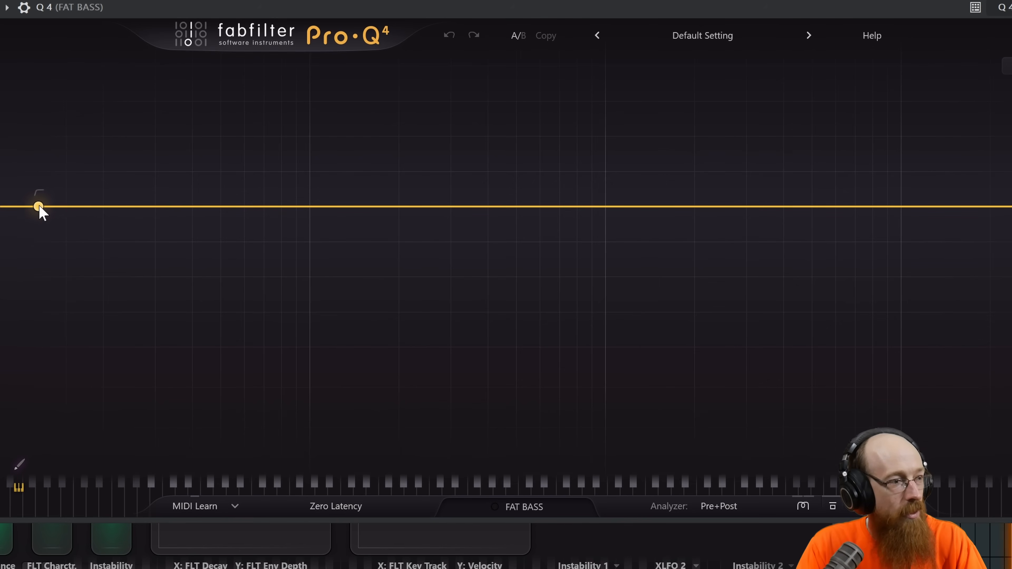
Step: Shape FAT BASS in Pro-Q 4 with a dip in the low bass and a boost in the highs
{"action": "mouse_move", "coordinate": [35, 208]}
{"action": "left_mouse_down"}
{"action": "mouse_move", "coordinate": [262, 208]}
{"action": "mouse_move", "coordinate": [48, 198]}
{"action": "left_mouse_up"}
{"action": "left_click", "coordinate": [107, 131]}
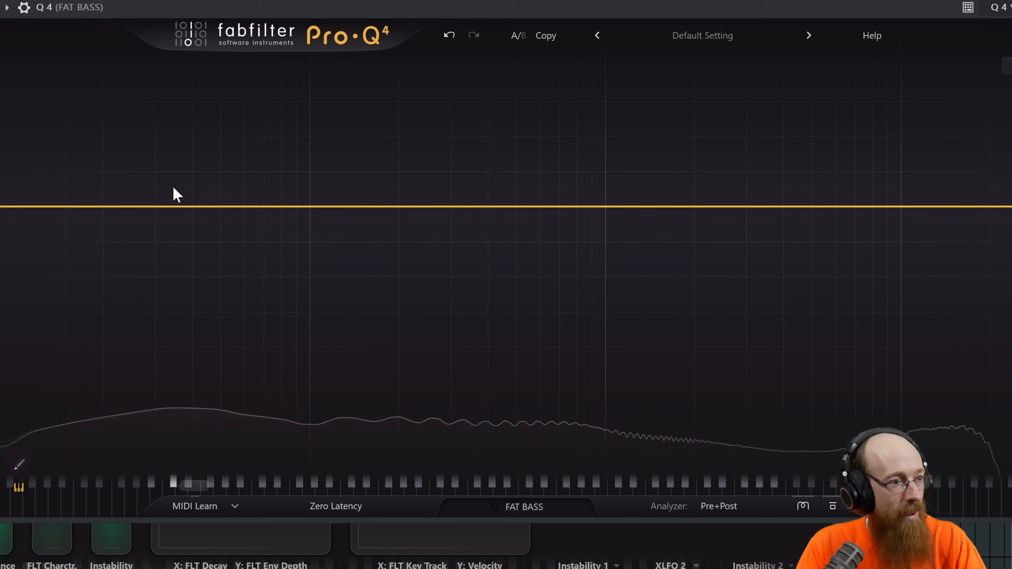
{"action": "left_click_drag", "start_coordinate": [221, 208], "coordinate": [212, 244]}
{"action": "scroll", "coordinate": [212, 292], "scroll_direction": "down", "scroll_amount": 8}
{"action": "left_click_drag", "start_coordinate": [679, 206], "coordinate": [872, 151]}
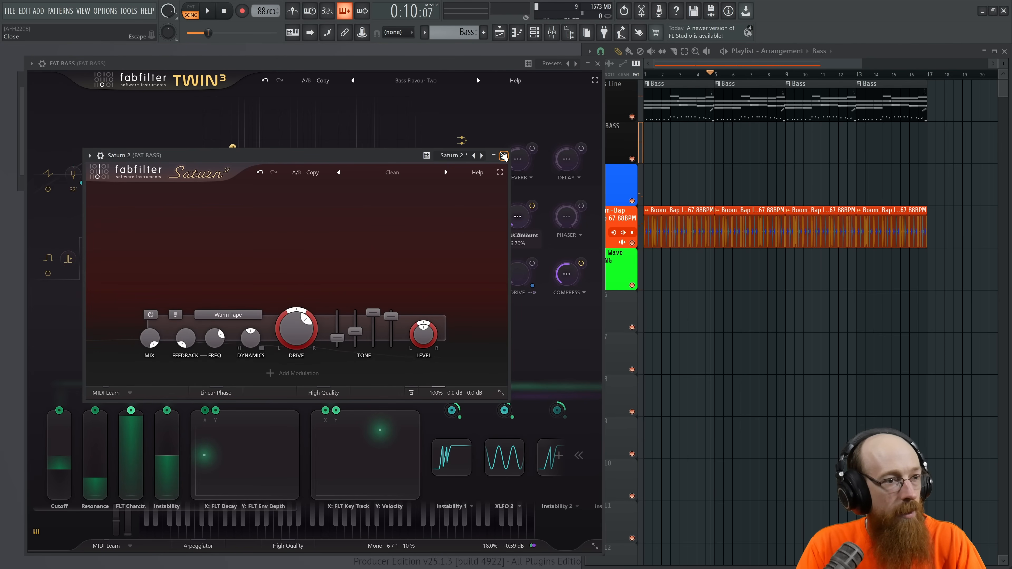
Step: Close Saturn 2 and set FAT BASS's Twin 3 to 16 voices, 4 unison voices and a 47% unison spread
{"action": "left_click", "coordinate": [503, 155]}
{"action": "left_click", "coordinate": [385, 545]}
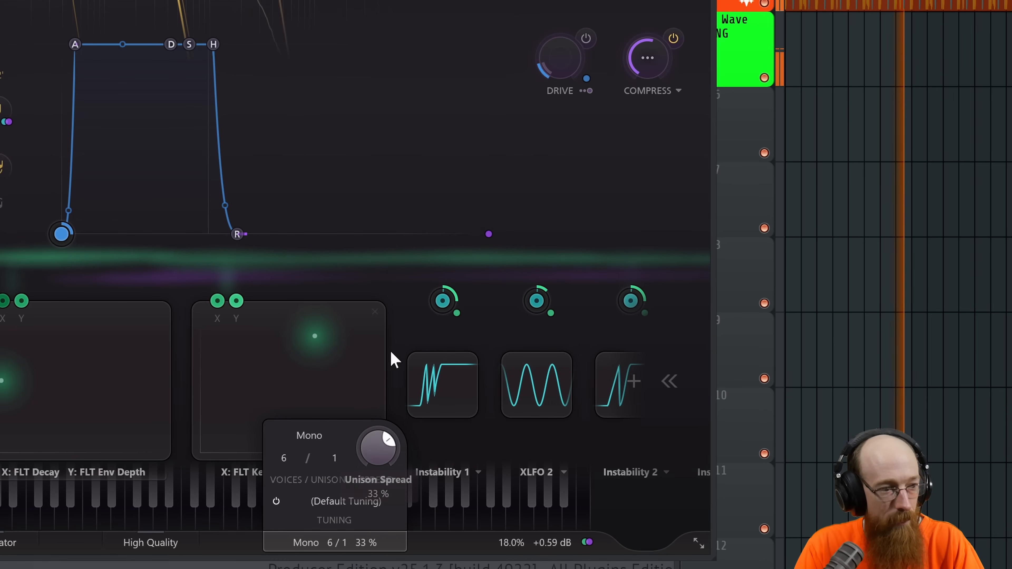
{"action": "left_click_drag", "start_coordinate": [379, 446], "coordinate": [376, 462]}
{"action": "left_click", "coordinate": [333, 456]}
{"action": "left_click", "coordinate": [334, 458]}
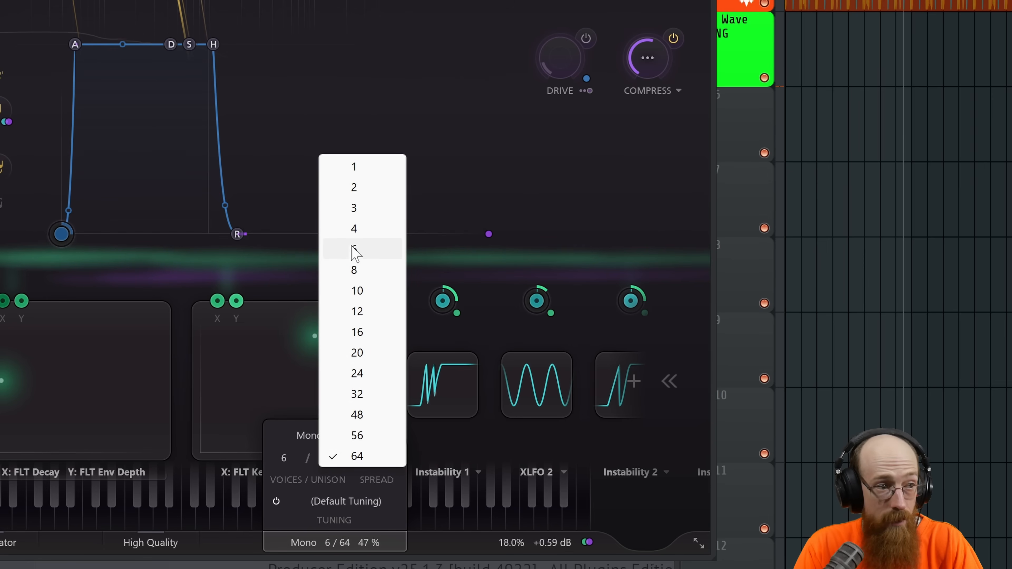
{"action": "left_click", "coordinate": [353, 230]}
{"action": "left_click", "coordinate": [284, 458]}
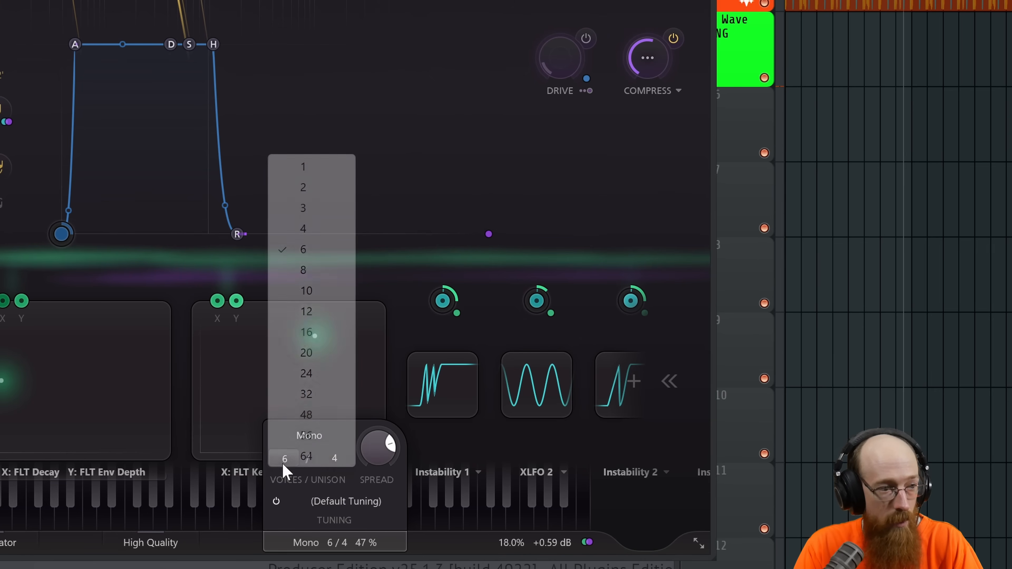
{"action": "left_click", "coordinate": [321, 339]}
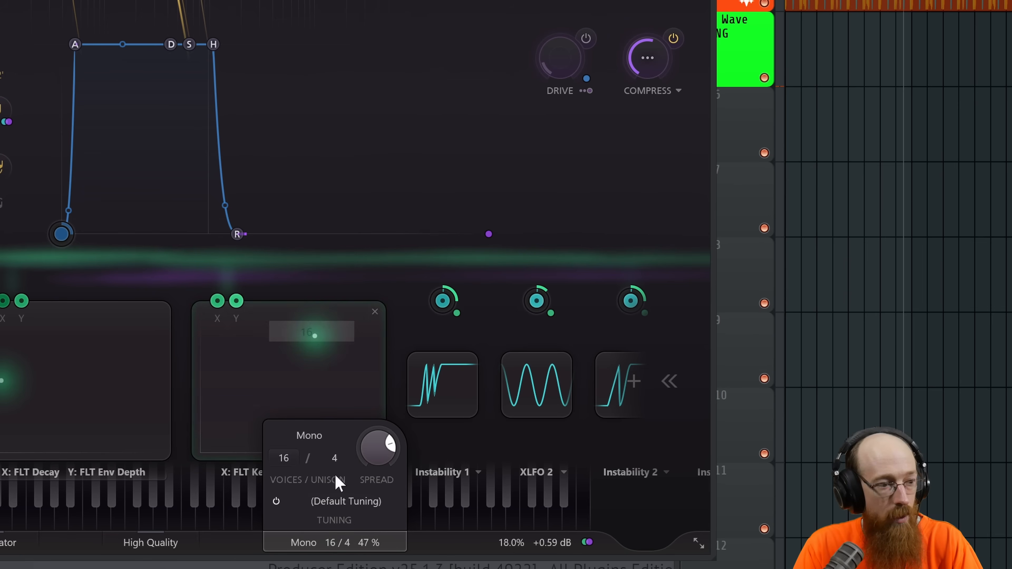
Step: Reduce Twin 3's unison spread to 13% while checking it in playback, and close the instrument window
{"action": "left_click_drag", "start_coordinate": [378, 454], "coordinate": [379, 461]}
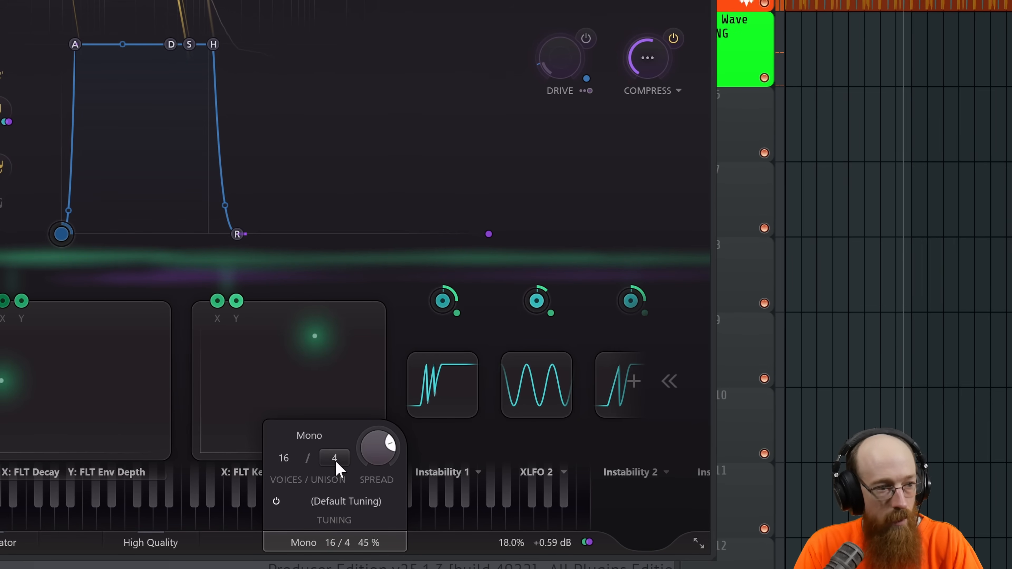
{"action": "left_click_drag", "start_coordinate": [388, 552], "coordinate": [389, 568]}
{"action": "key", "text": "space"}
{"action": "left_click_drag", "start_coordinate": [382, 454], "coordinate": [382, 459]}
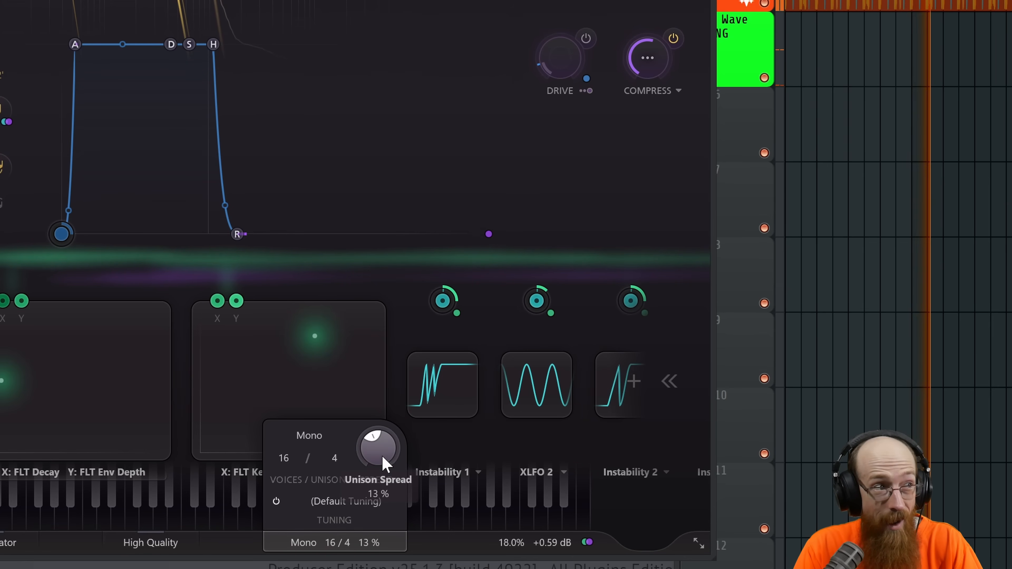
{"action": "key", "text": "space"}
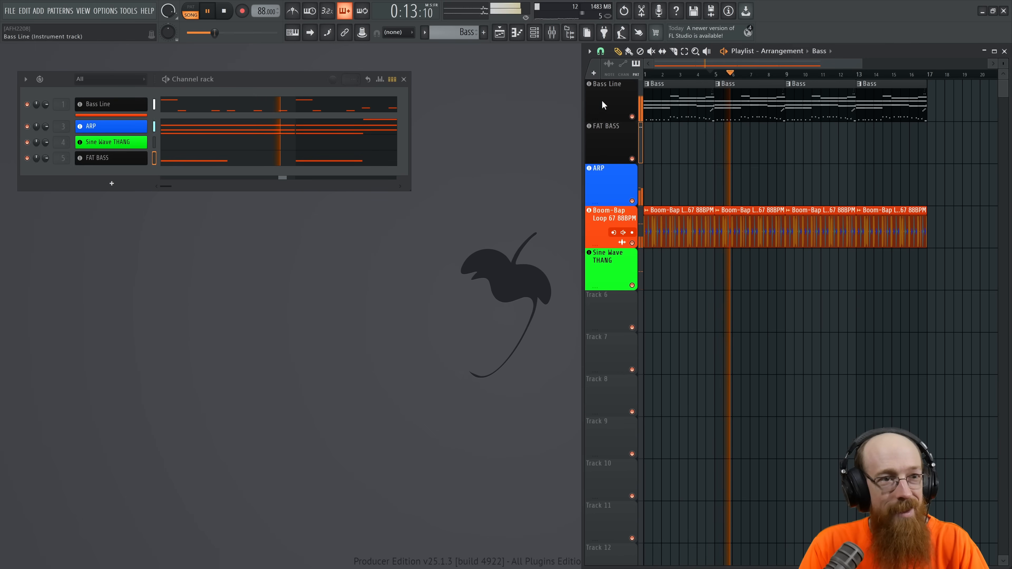
{"action": "left_click", "coordinate": [597, 64]}
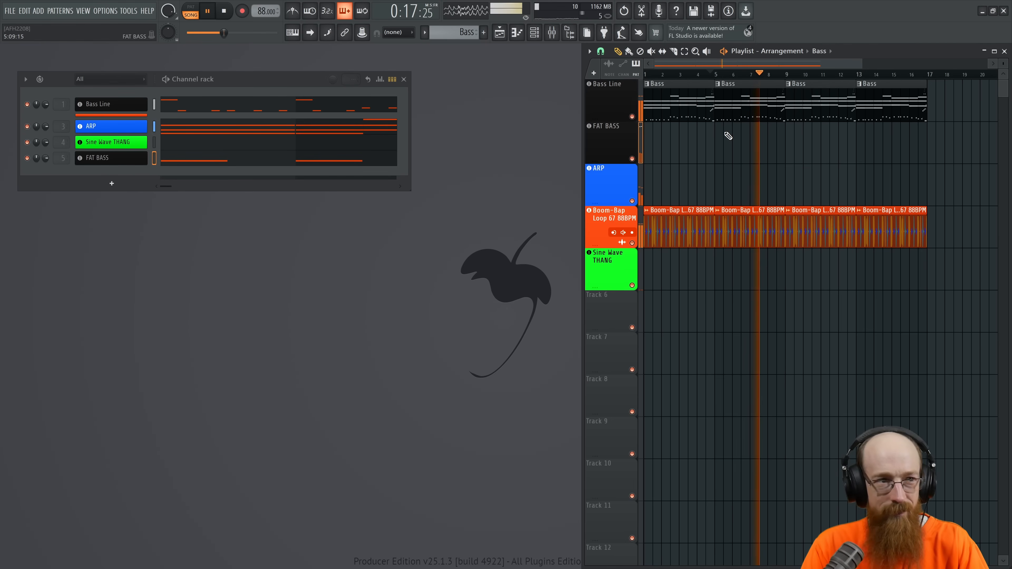
{"action": "key", "text": "space"}
Step: Add D#4, G5, A#4 and F5 fill notes at the end of bar 3 in the FAT BASS piano roll and play them back
{"action": "left_click", "coordinate": [240, 162]}
{"action": "scroll", "coordinate": [399, 199], "scroll_direction": "down", "scroll_amount": 1}
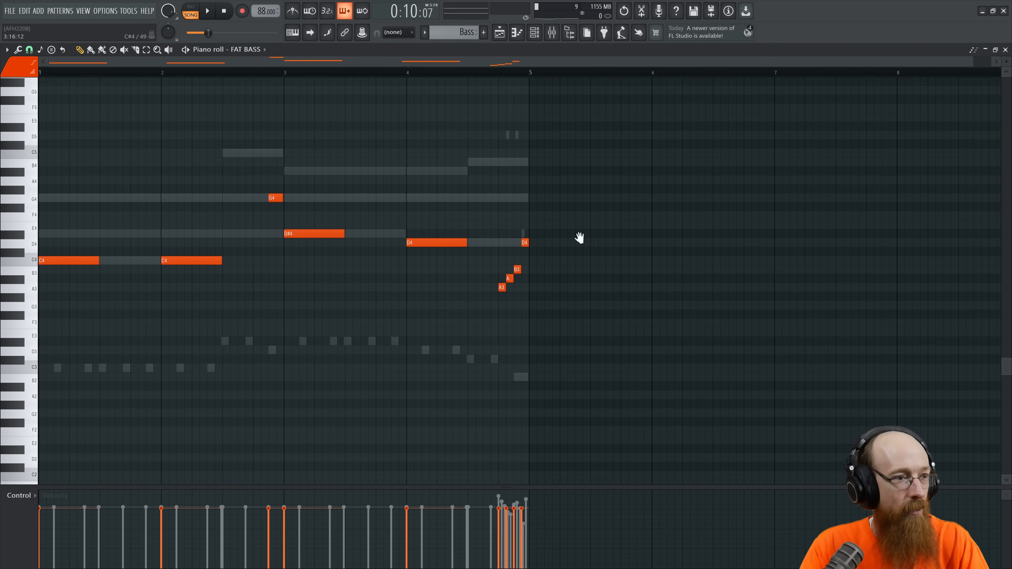
{"action": "left_click_drag", "start_coordinate": [423, 188], "coordinate": [556, 273]}
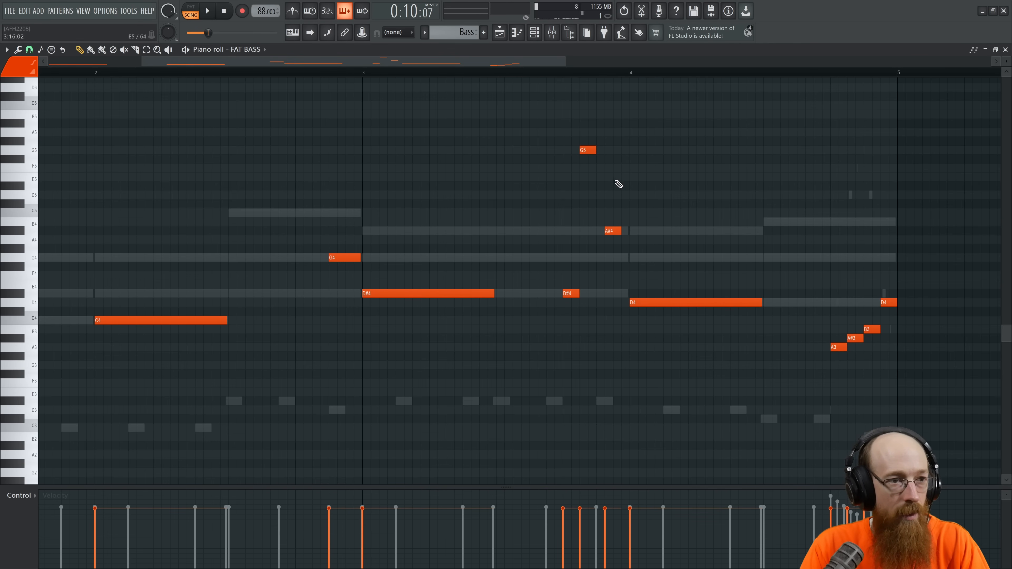
{"action": "left_click", "coordinate": [555, 75]}
{"action": "key", "text": "space"}
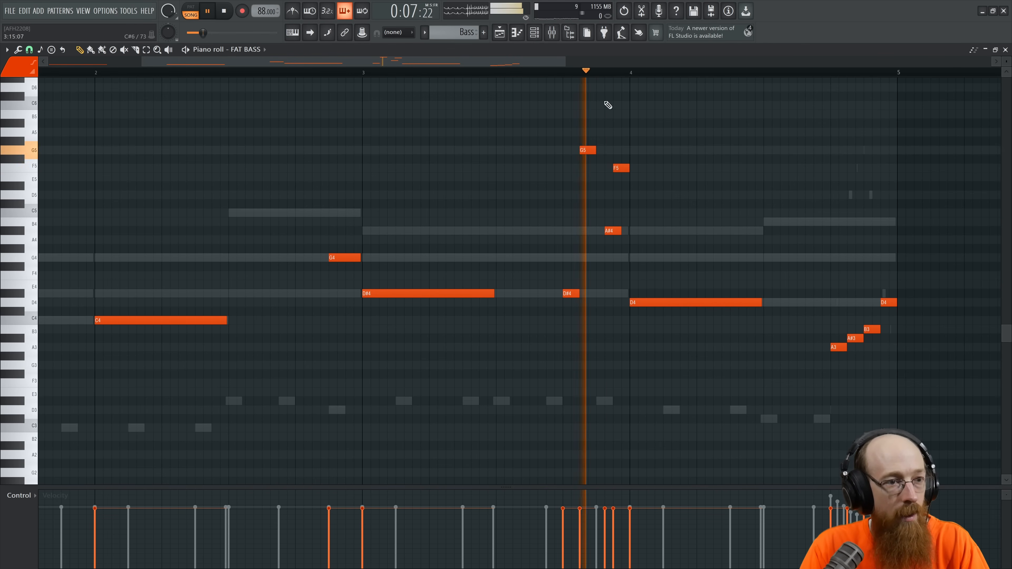
{"action": "key", "text": "space"}
Step: Shift the A#4 fill note slightly earlier so it sits directly between G5 and F5, and play back the fill
{"action": "left_click_drag", "start_coordinate": [610, 228], "coordinate": [602, 228]}
{"action": "key", "text": "space"}
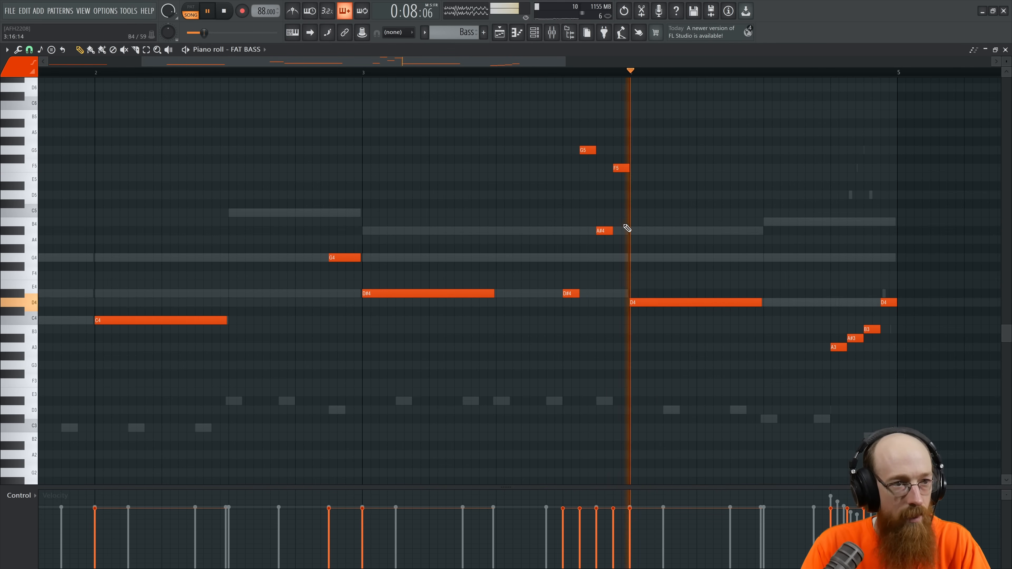
{"action": "key", "text": "space"}
Step: Transpose the four bar 3 fill notes down one octave and play back the result
{"action": "left_click_drag", "start_coordinate": [542, 109], "coordinate": [612, 310]}
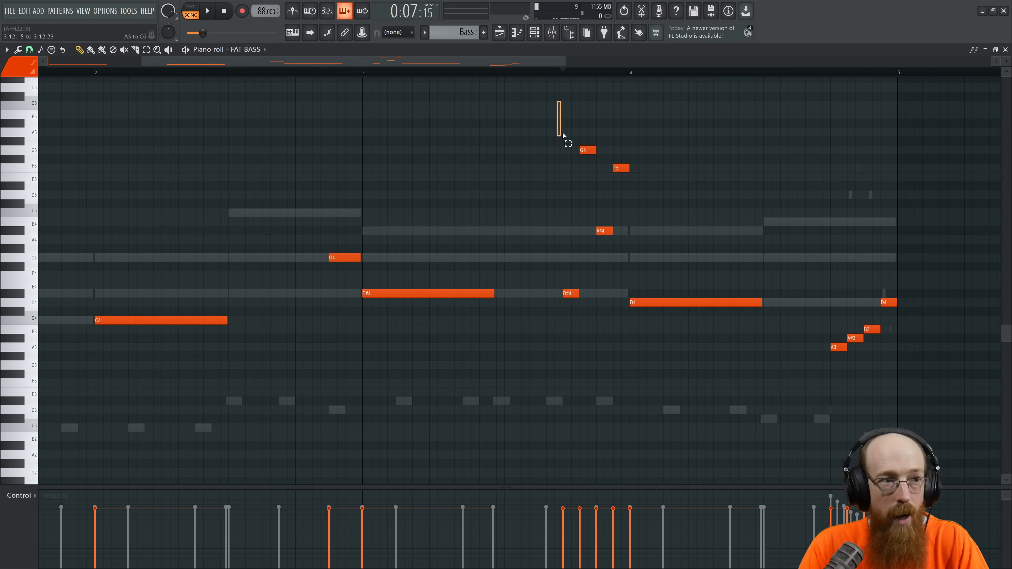
{"action": "left_click_drag", "start_coordinate": [568, 136], "coordinate": [615, 333]}
{"action": "key", "text": "ctrl+Down"}
{"action": "key", "text": "space"}
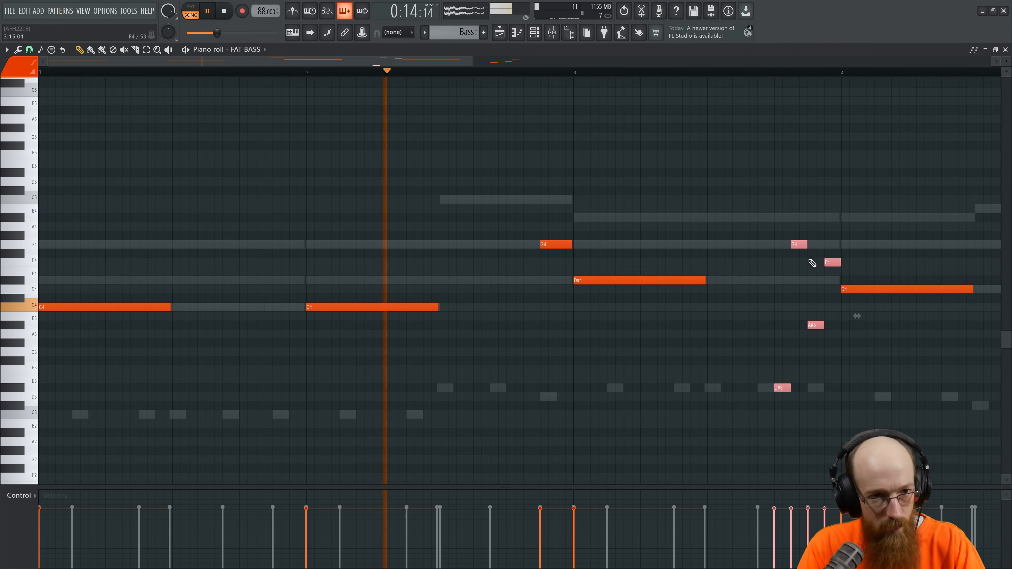
Step: Lengthen the D#3, G4 and A#3 fill notes to overlap slightly, and end F4 just before bar 4
{"action": "left_click_drag", "start_coordinate": [805, 246], "coordinate": [808, 246]}
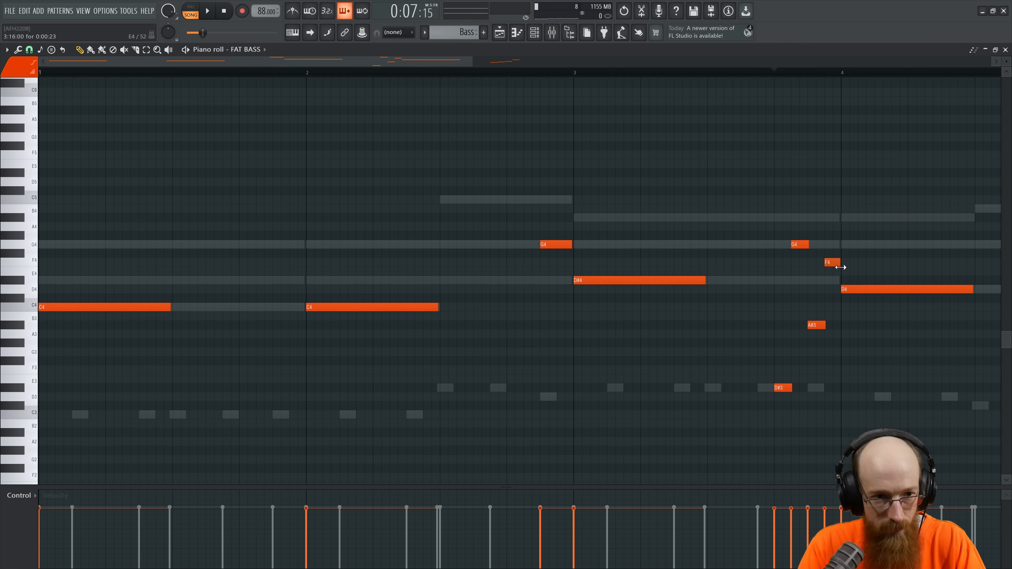
{"action": "scroll", "coordinate": [827, 264], "scroll_direction": "up", "scroll_amount": 6}
{"action": "left_click_drag", "start_coordinate": [822, 204], "coordinate": [763, 178]}
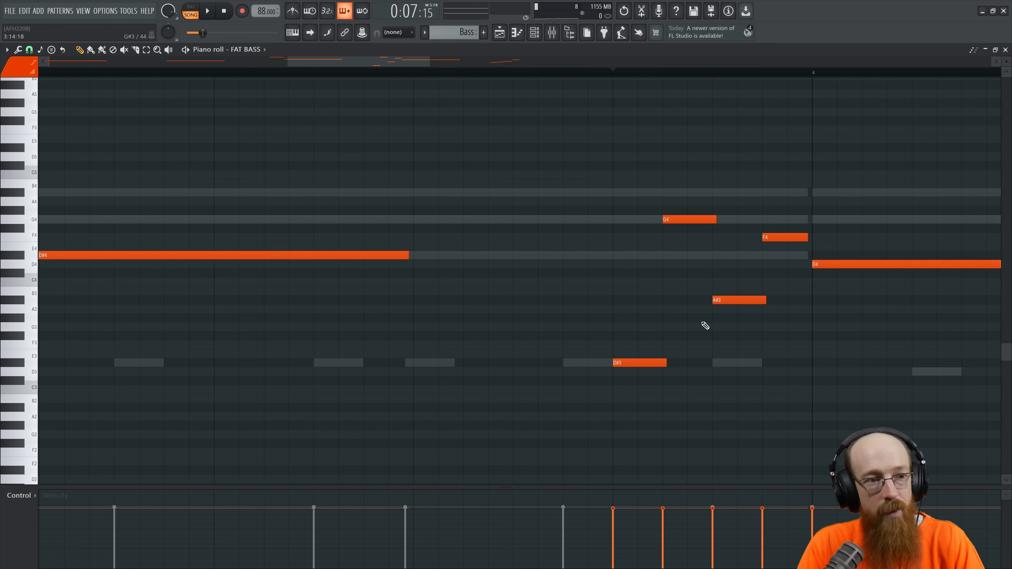
Step: Play back the edited fill, close the FAT BASS piano roll and listen to the whole arrangement
{"action": "key", "text": "space"}
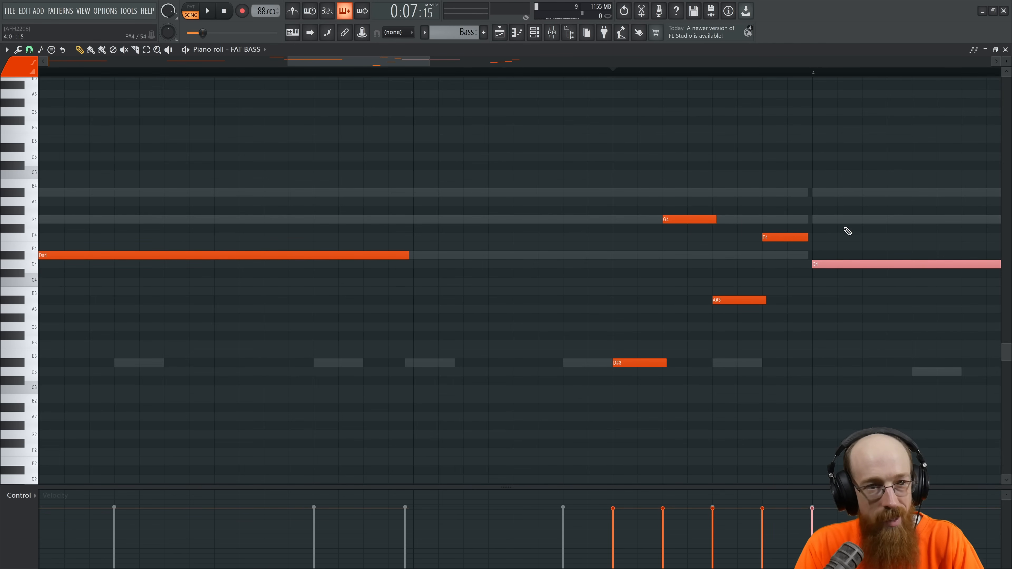
{"action": "scroll", "coordinate": [844, 227], "scroll_direction": "down", "scroll_amount": 5}
{"action": "key", "text": "space"}
{"action": "left_click", "coordinate": [1005, 50]}
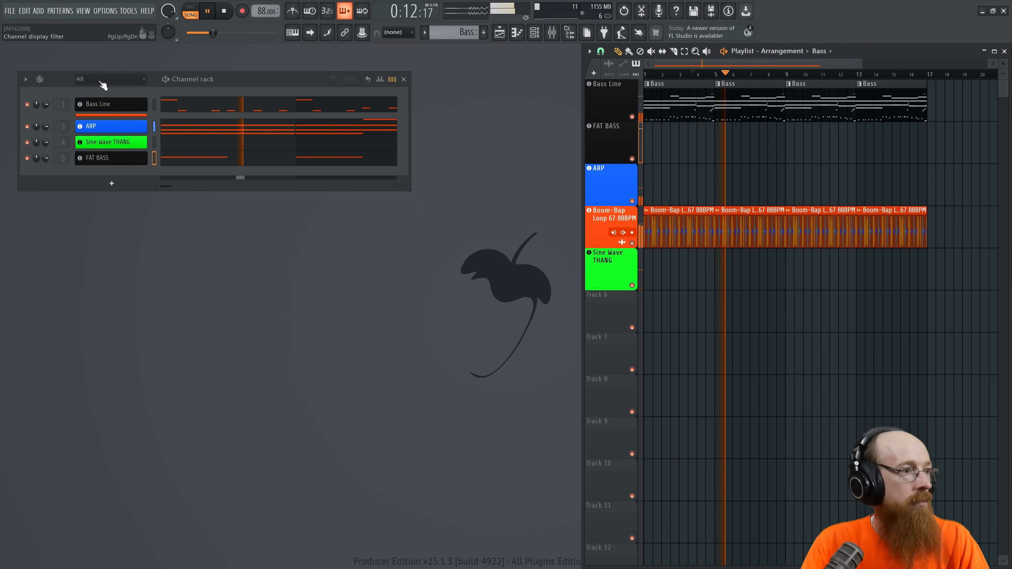
{"action": "key", "text": "space"}
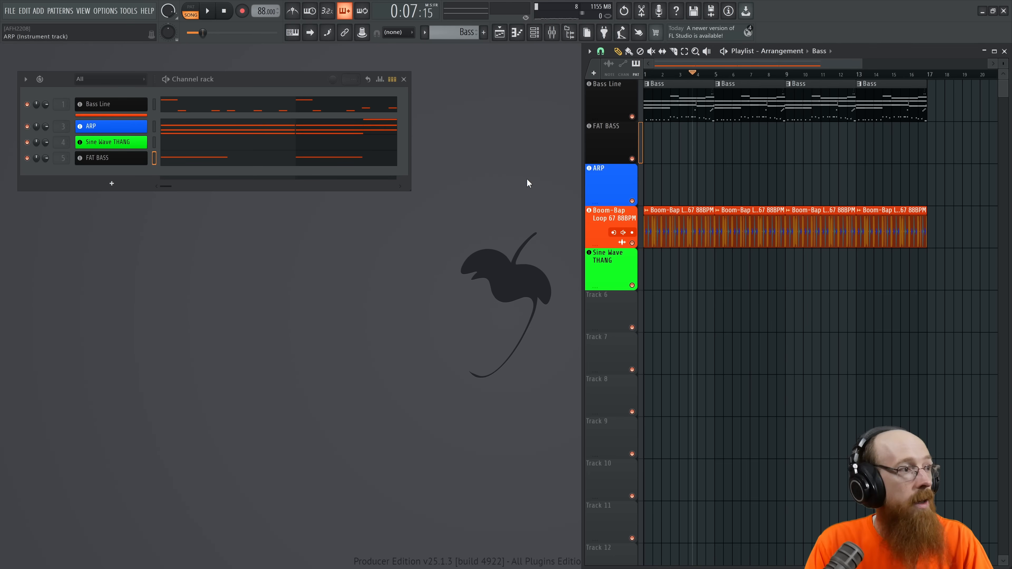
Step: Save the project under the name Bring It Back in a new project folder
{"action": "key", "text": "ctrl+s"}
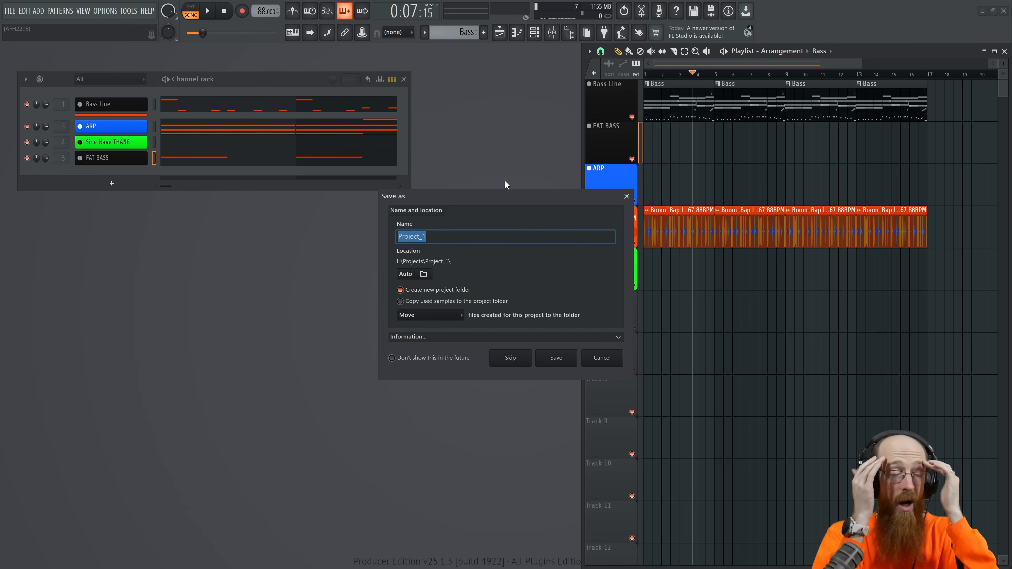
{"action": "type", "text": "Bring "}
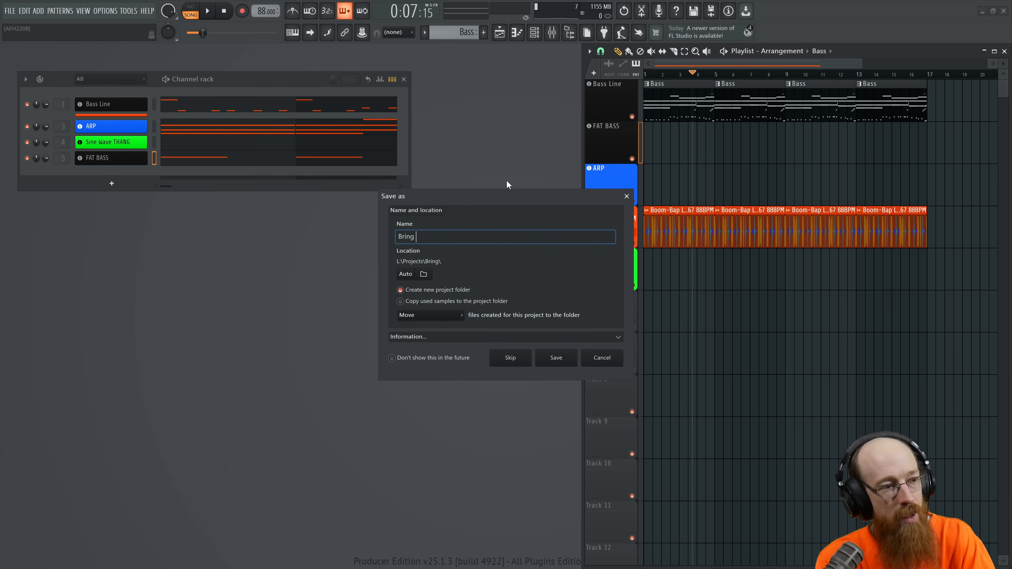
{"action": "type", "text": "It Back"}
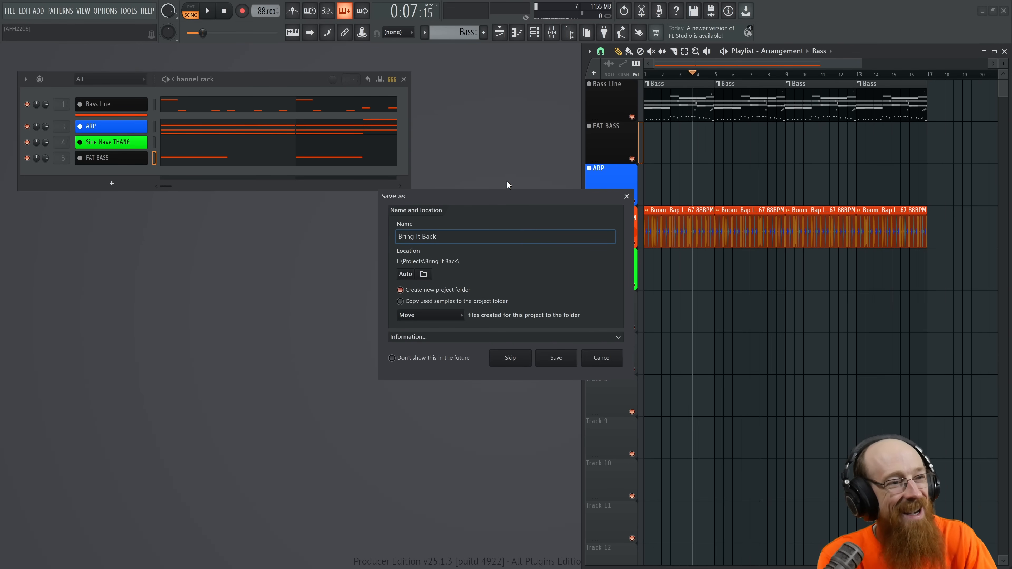
{"action": "key", "text": "Return"}
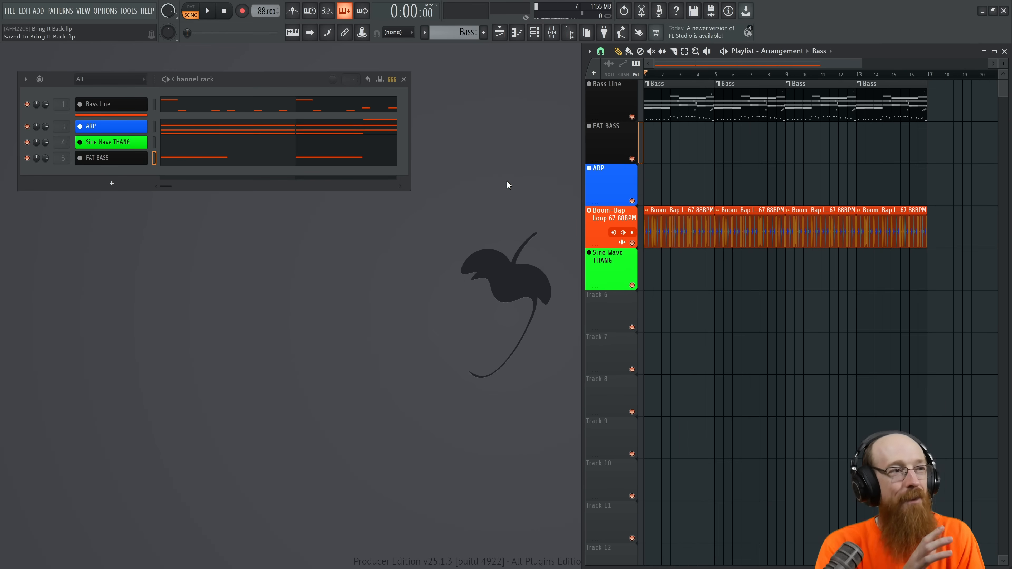